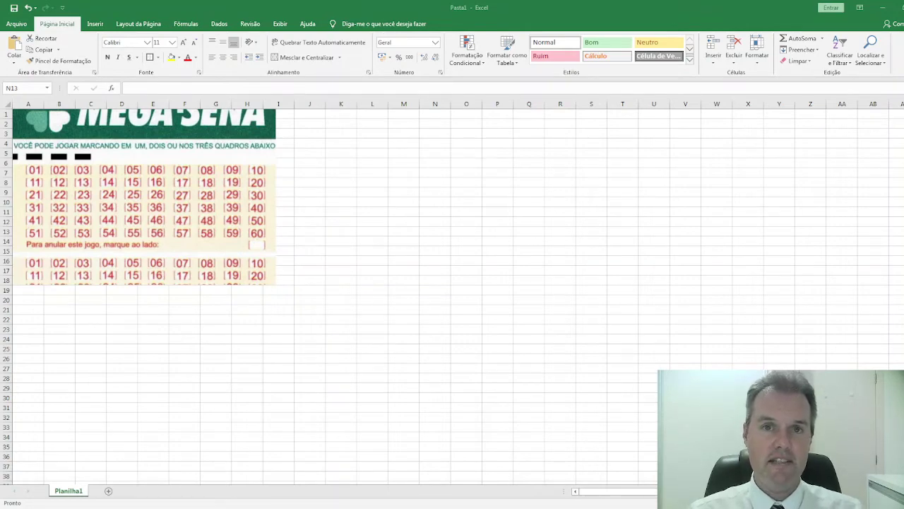
left_click(434, 231)
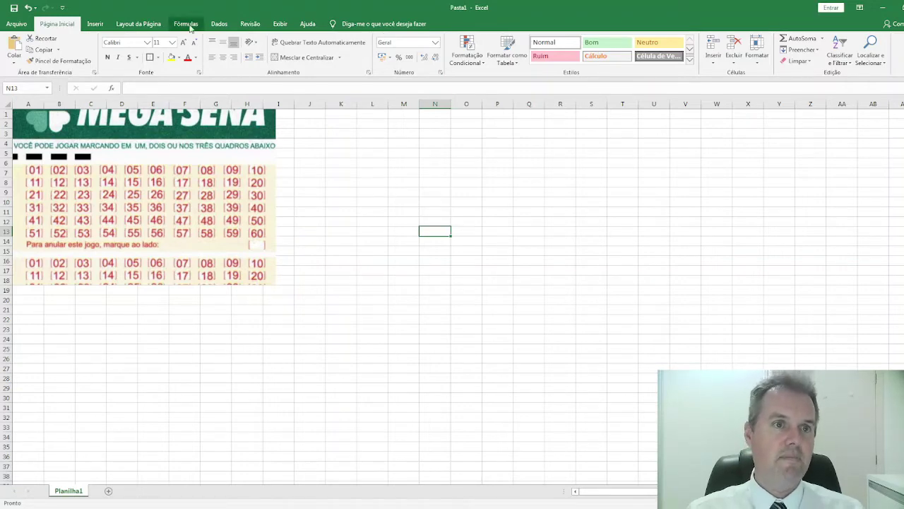
left_click(96, 25)
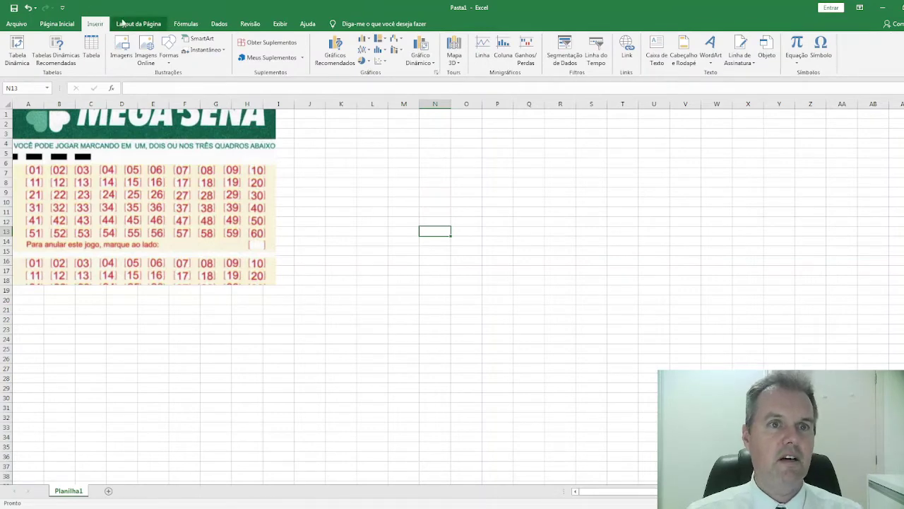
left_click(185, 24)
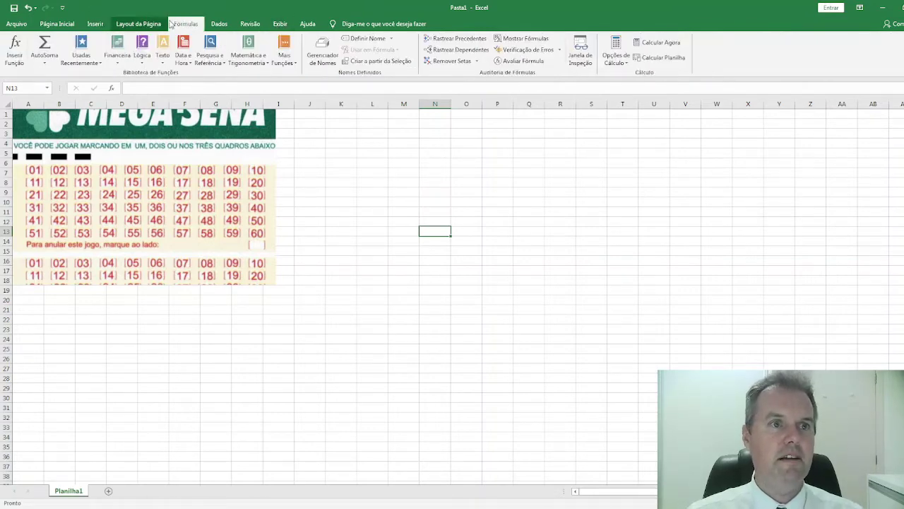
left_click(63, 25)
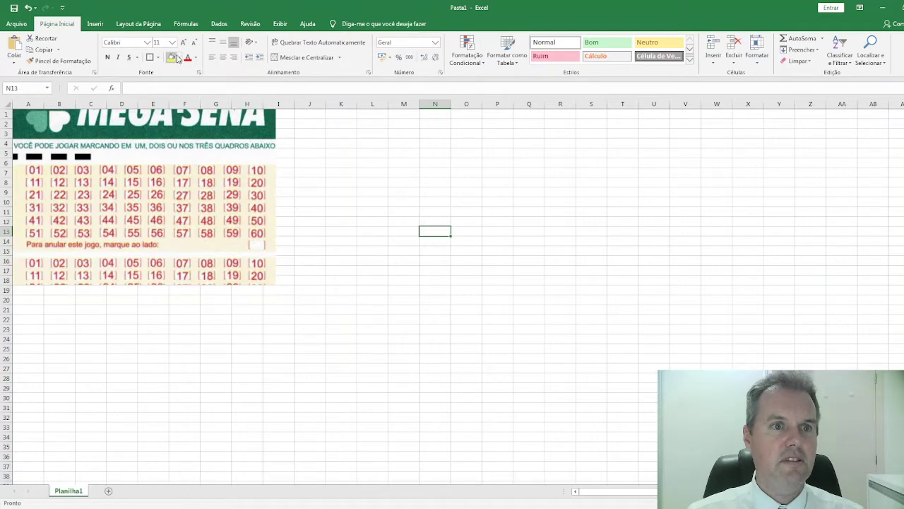
Draw a rectangle about 0.64 cm high and 1.19 cm wide over number 03 on the ticket and apply the solid black shape style
left_click(95, 24)
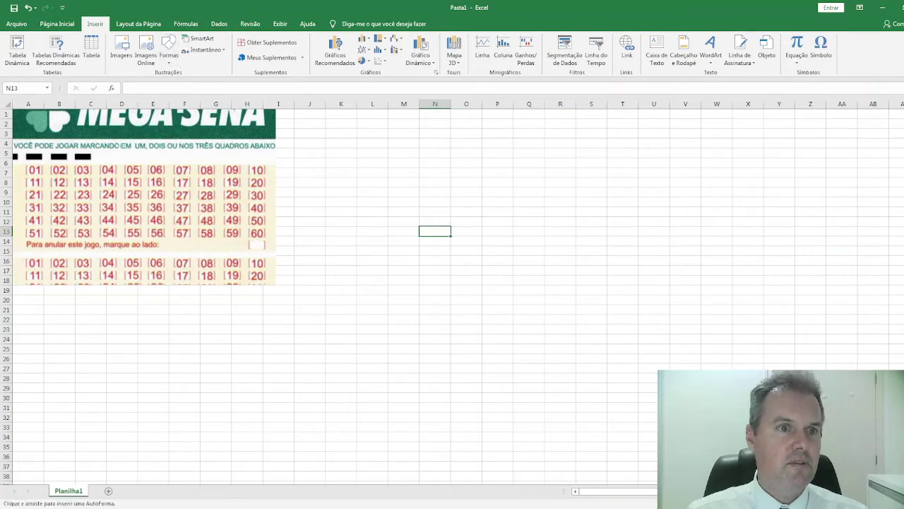
left_click_drag(73, 164, 95, 175)
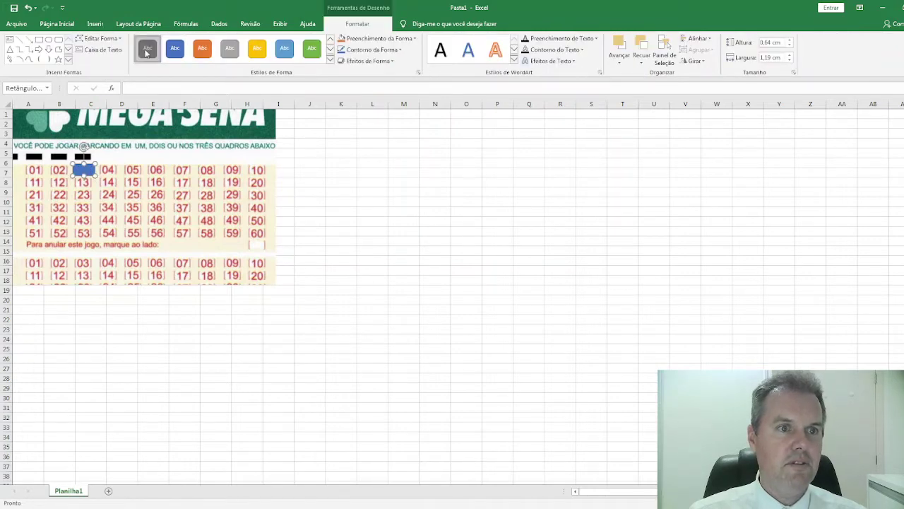
left_click(148, 48)
left_click(319, 232)
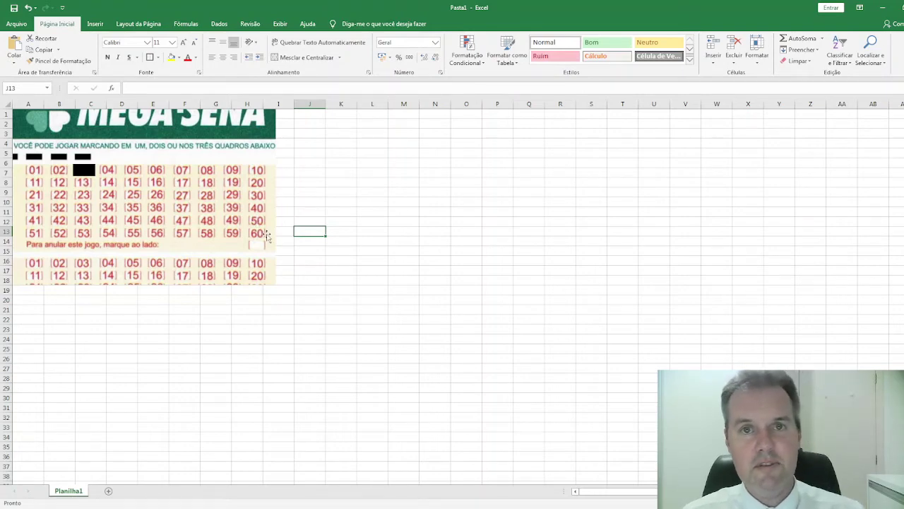
Copy the black rectangle and place the copies over numbers 10, 48, 33, 60 and 16 in the ticket's first grid
left_click(86, 169)
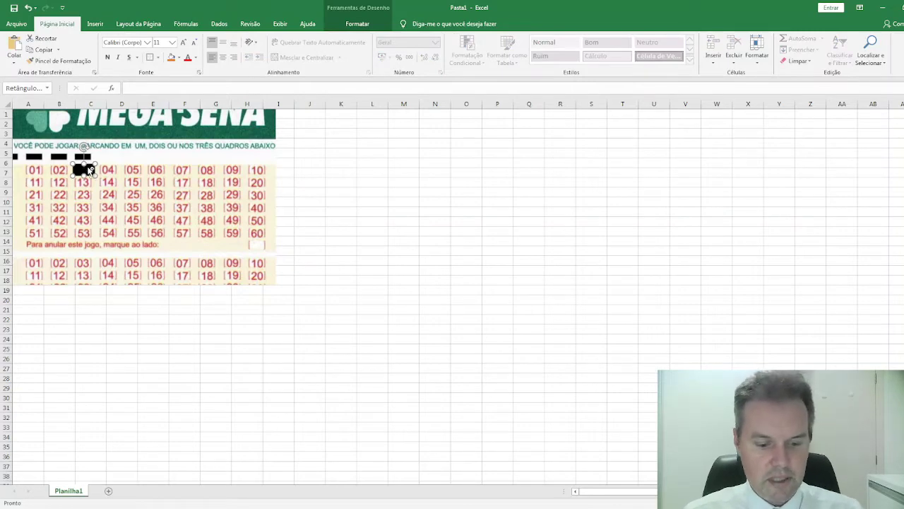
left_click_drag(88, 169, 82, 207)
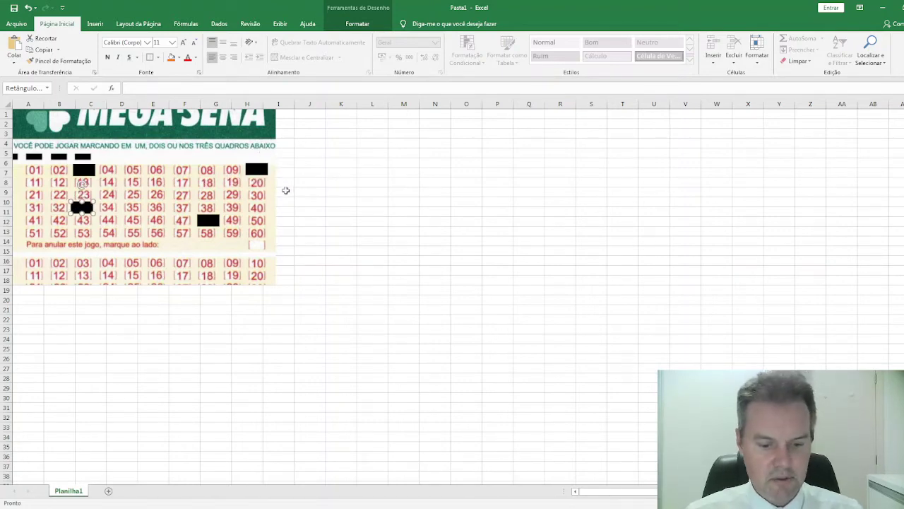
left_click_drag(92, 207, 261, 231)
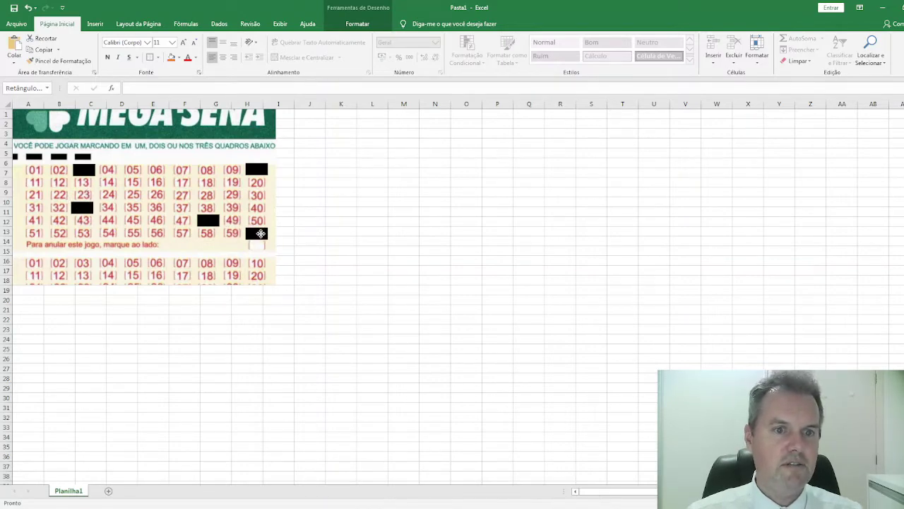
left_click(260, 232)
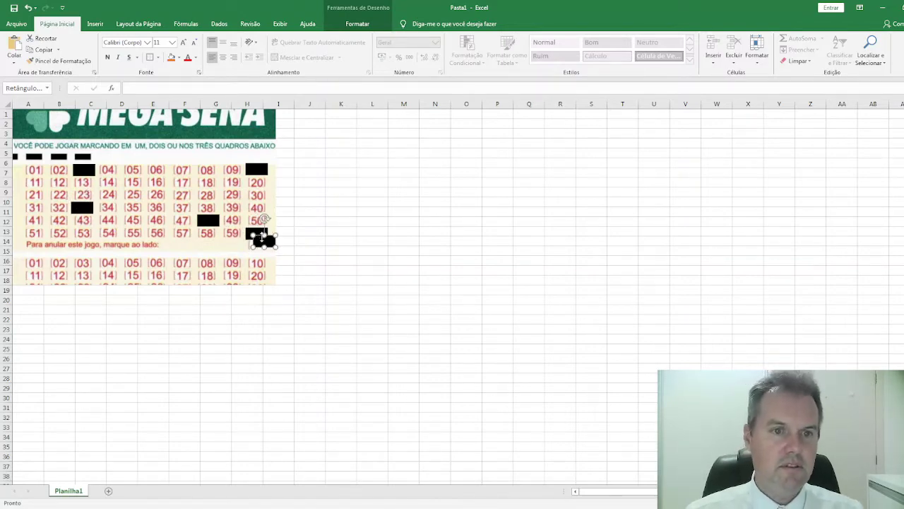
left_click_drag(265, 240, 156, 182)
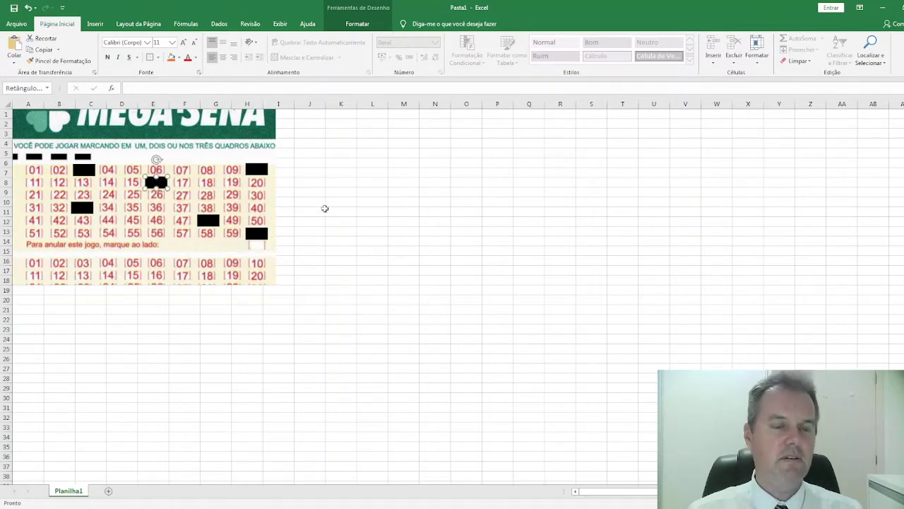
left_click(424, 227)
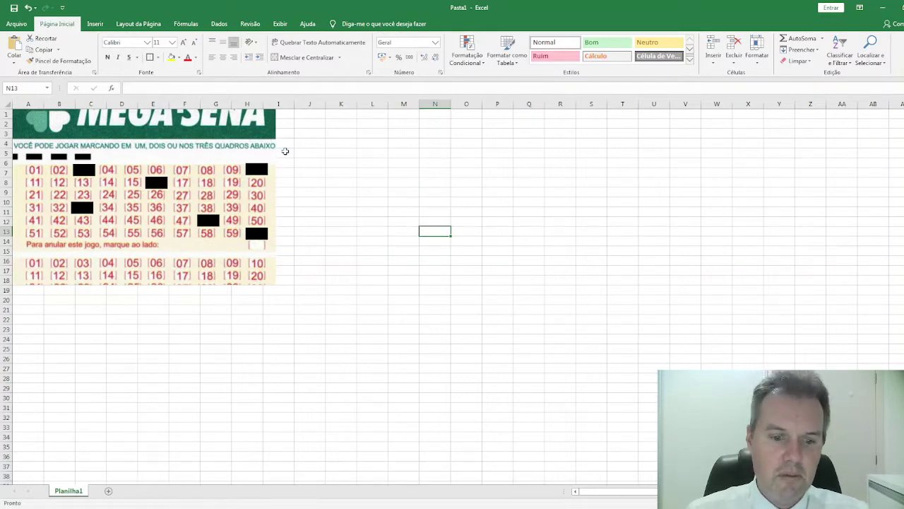
Enter the heading "Combinação simples" in cell K2
left_click(340, 124)
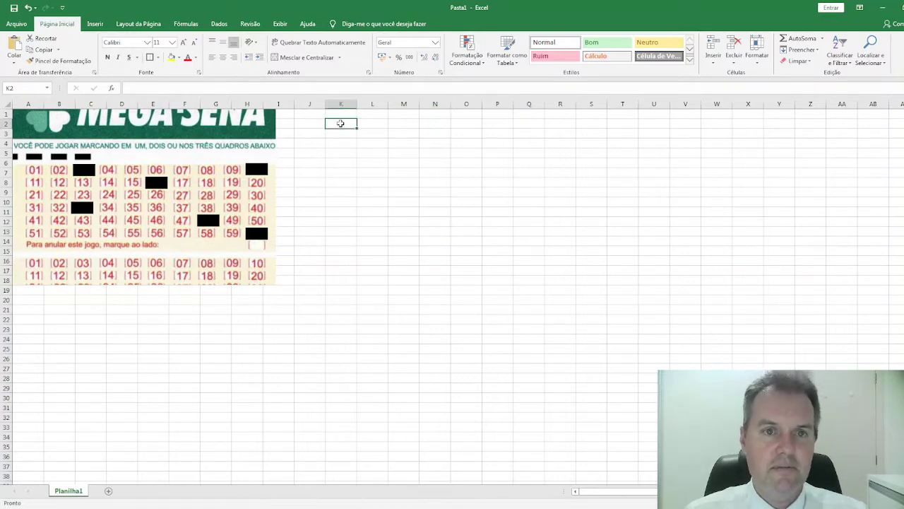
type("Combina")
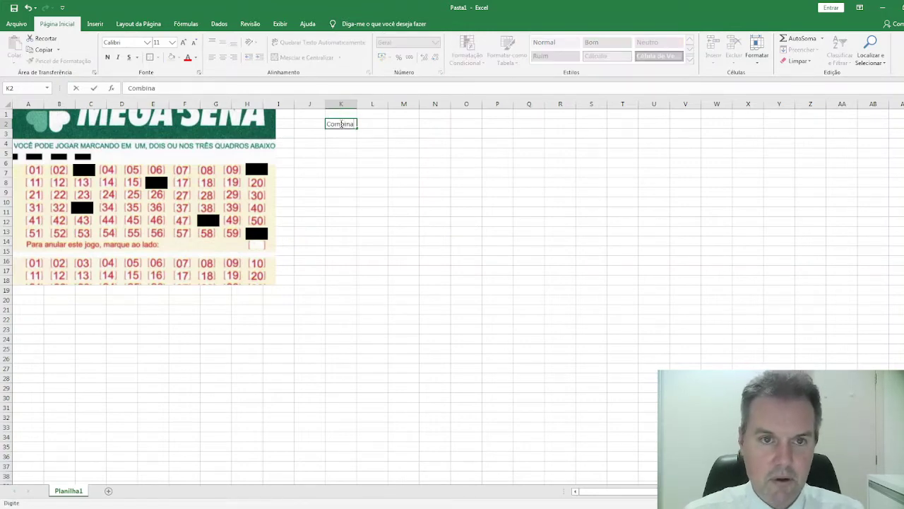
type("ção si")
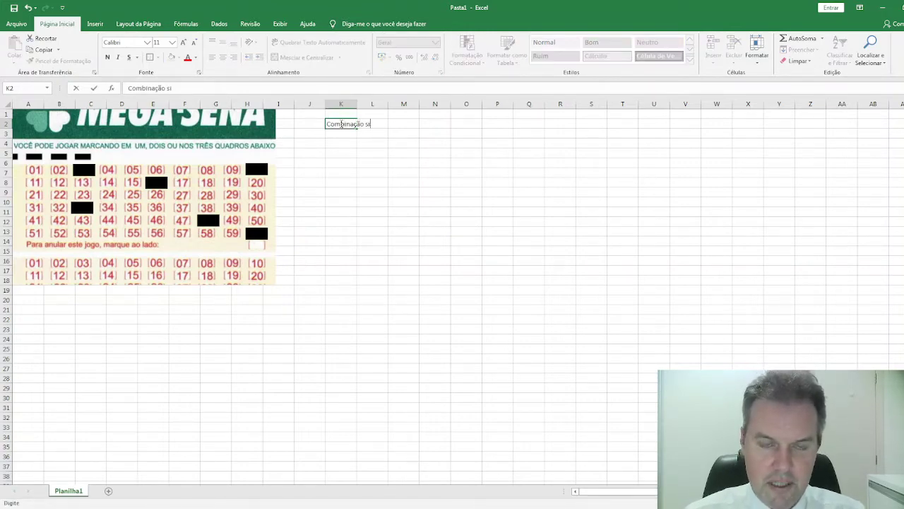
type("mples")
key("Return")
key("Return")
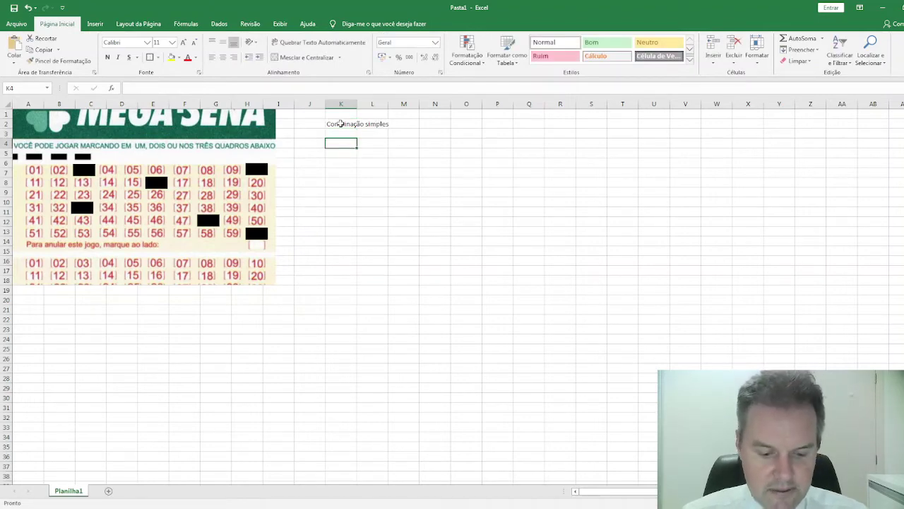
Enter the formula label "Cn,p =" in cell K4
type("C")
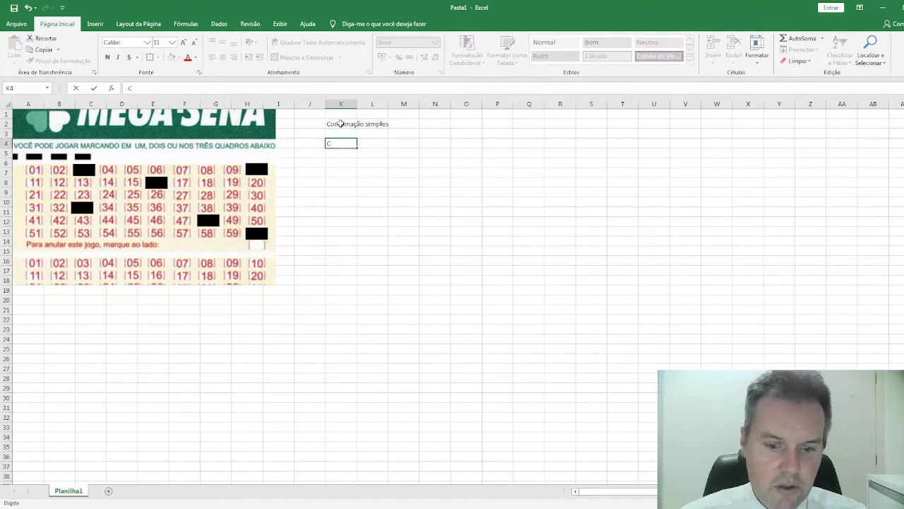
type("n")
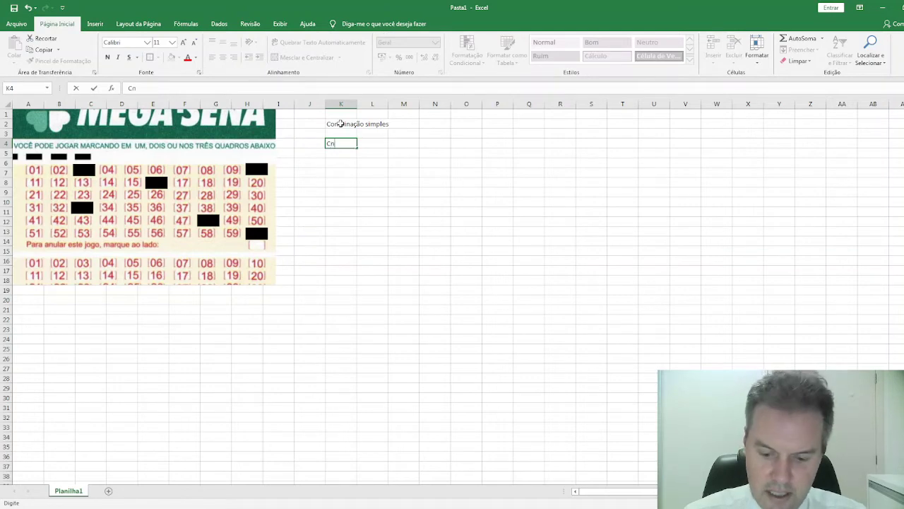
type(",p")
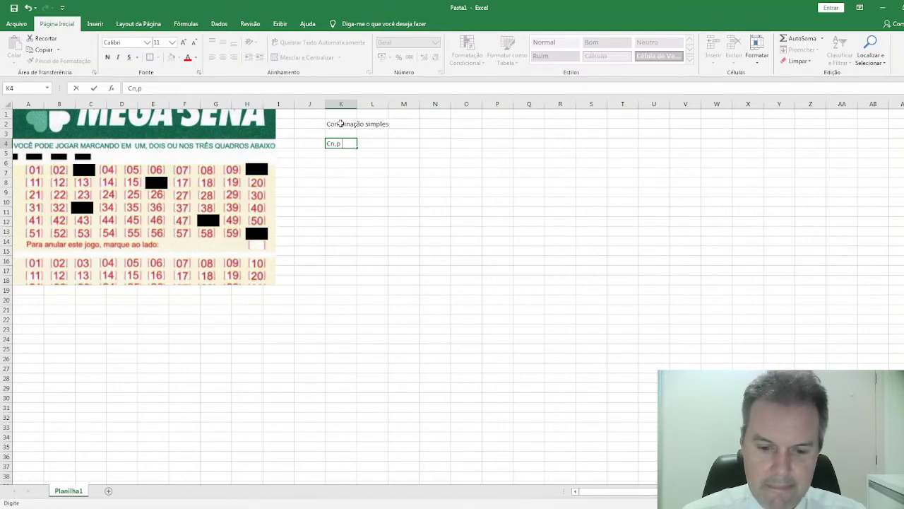
type(" =")
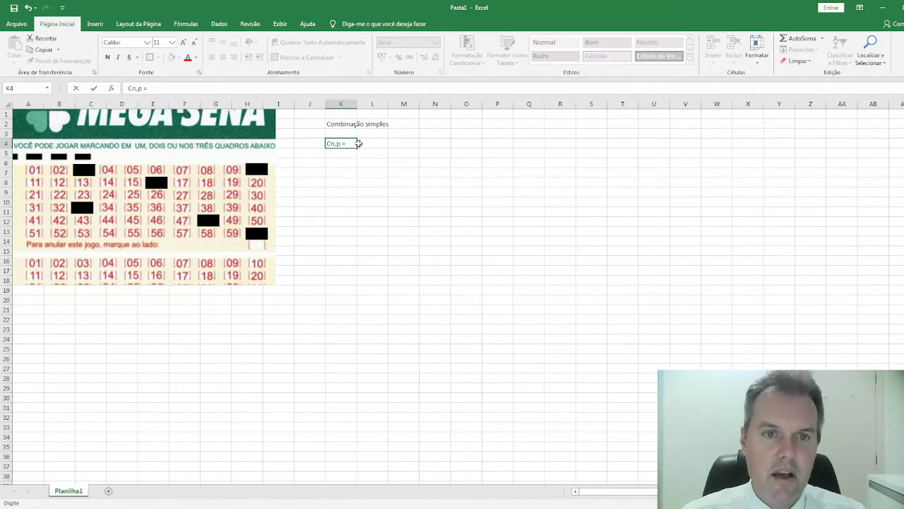
Write the combination fraction beside the label, with "n!" in L4 and "p!(n-p)!" in L5
left_click(370, 143)
type("n!")
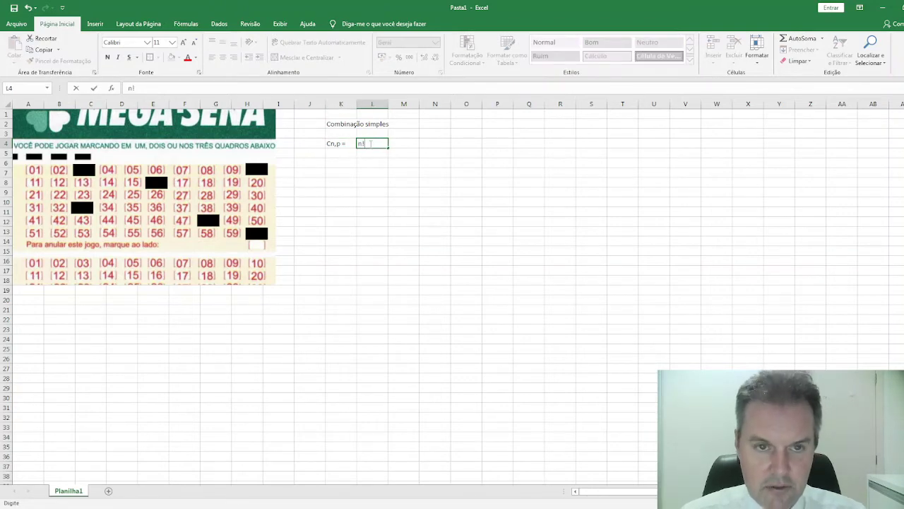
key("Return")
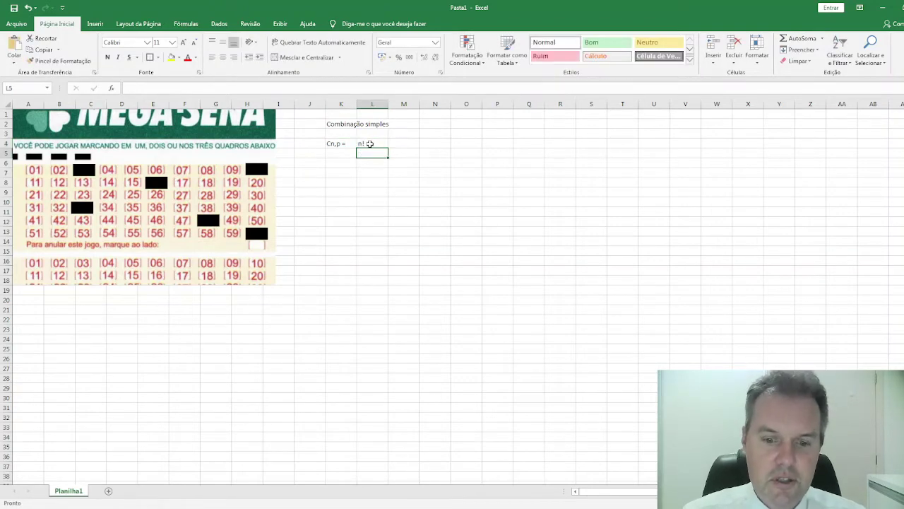
type("p")
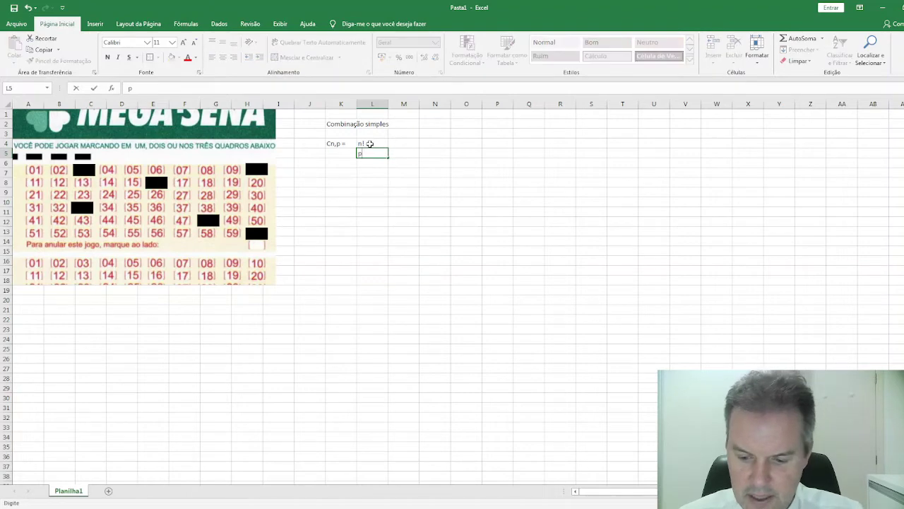
type("!(")
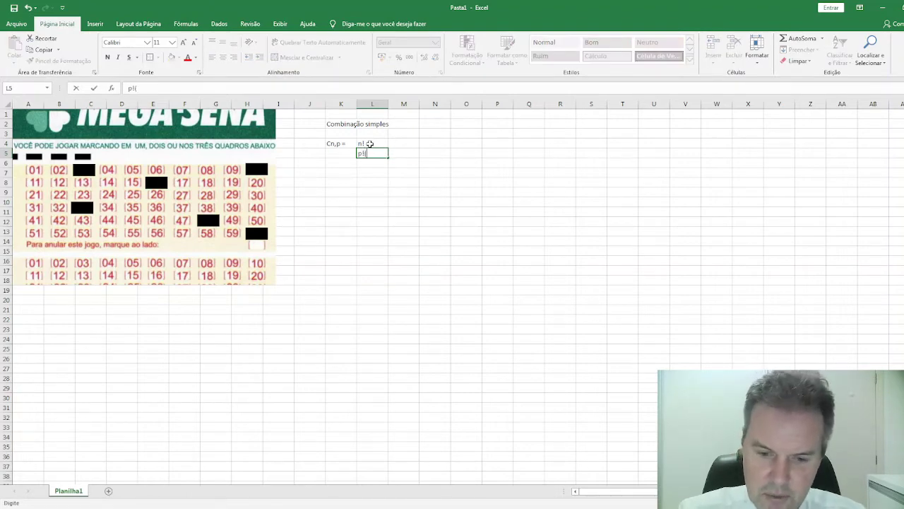
type("n-")
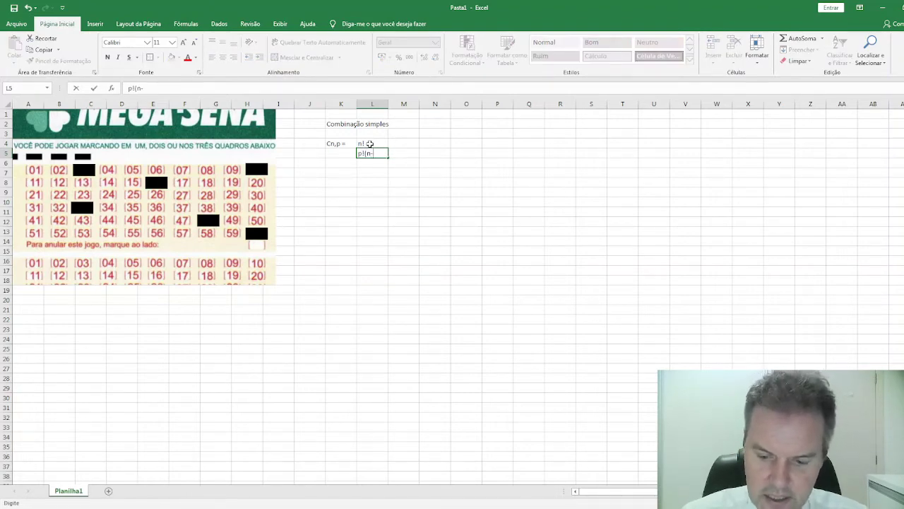
type("p)")
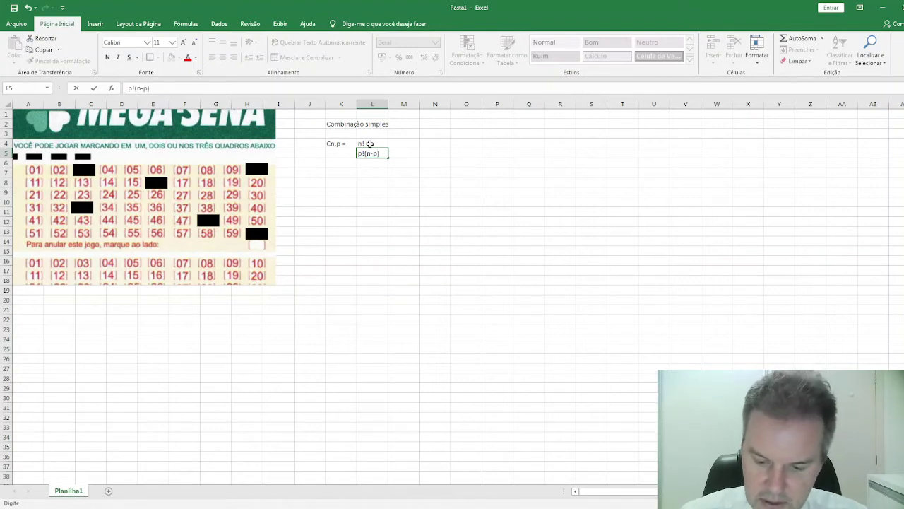
type("!")
Center the numerator and denominator of the combination formula horizontally in cells L4:L5
left_click_drag(367, 144, 371, 155)
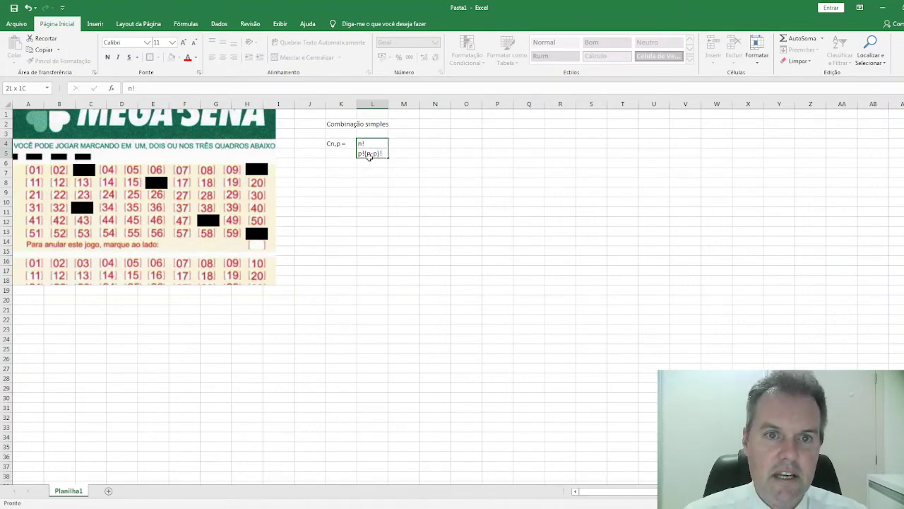
left_click(222, 57)
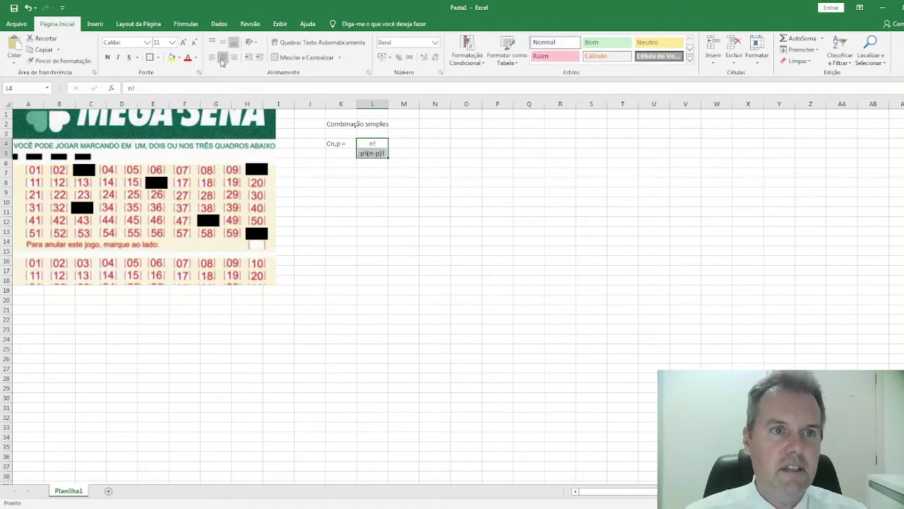
left_click(371, 144)
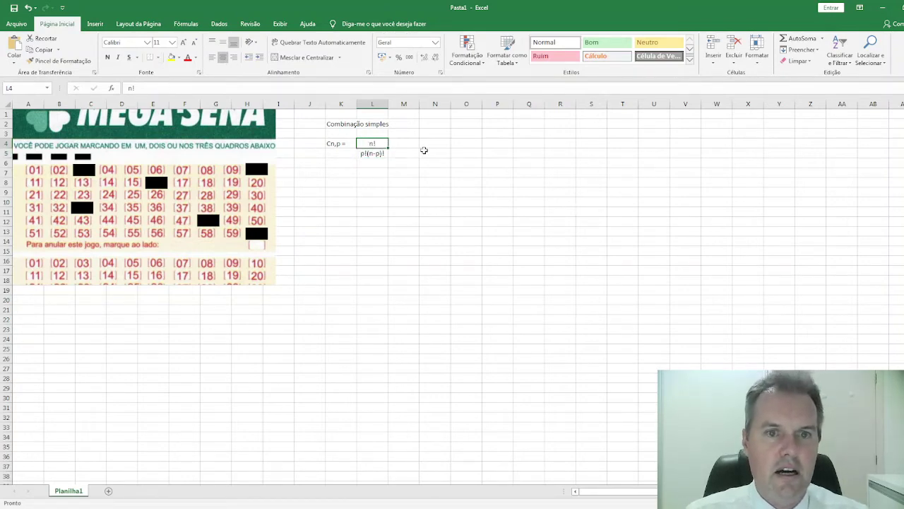
left_click(409, 163)
Add an outside border around the combination formula in cells K4:L5
left_click(331, 144)
left_click_drag(332, 144, 374, 153)
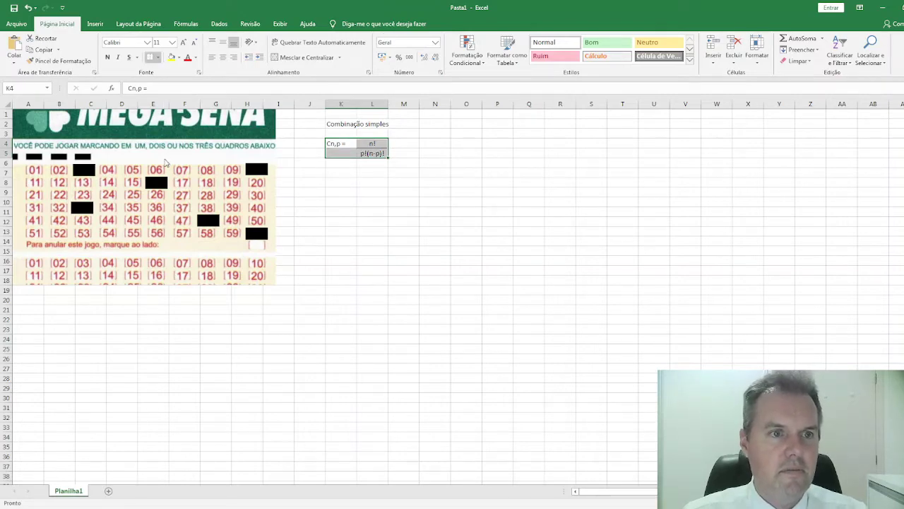
left_click(453, 211)
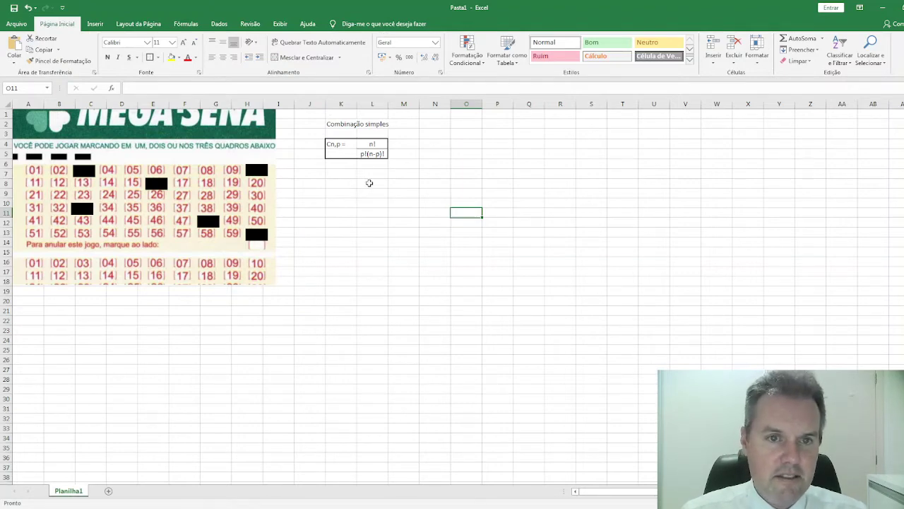
Enter the first example person's name in cell K9, below the combination formula
left_click(344, 192)
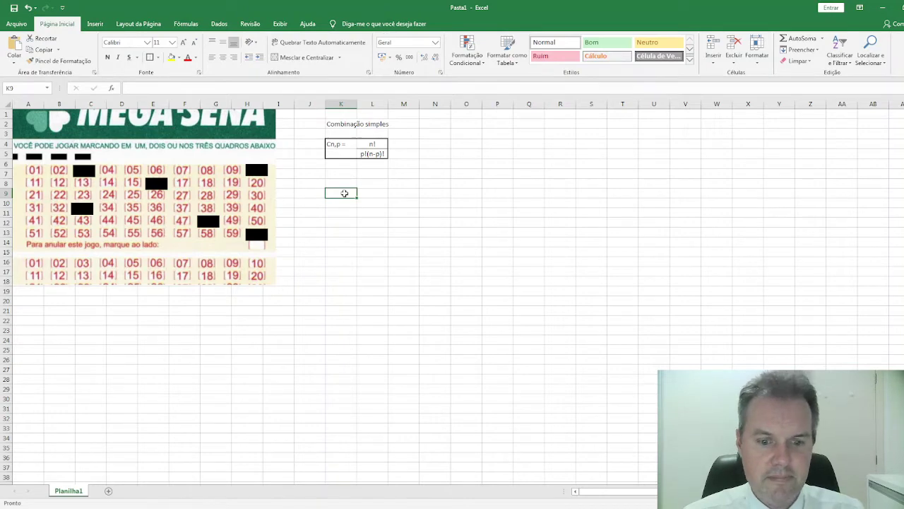
type("Ana CArol")
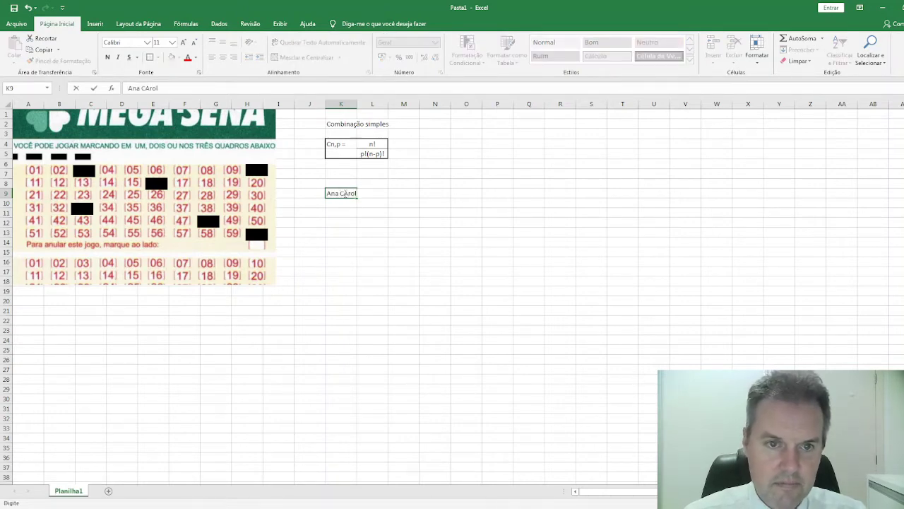
key("BackSpace")
type("a")
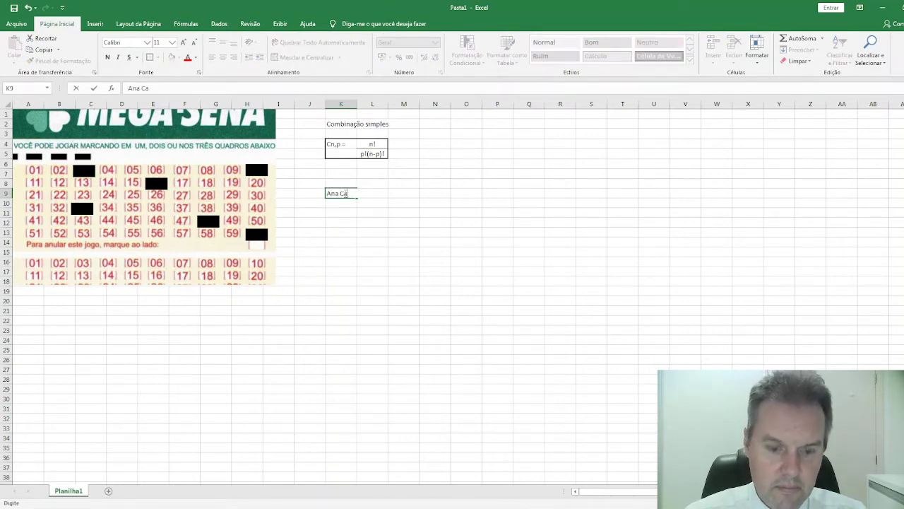
type("rolina")
key("Return")
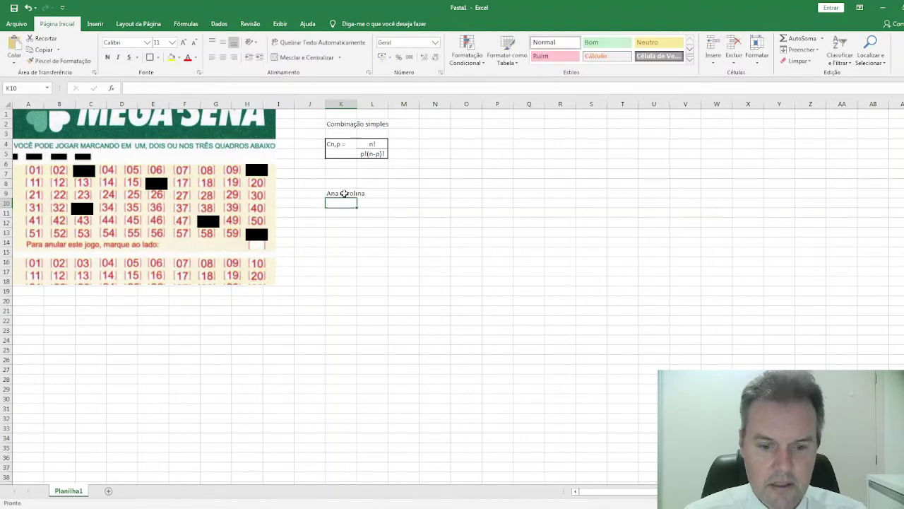
Enter the second and third people's names in K10 and K11, and fit column K's width to its contents
type("Rafe")
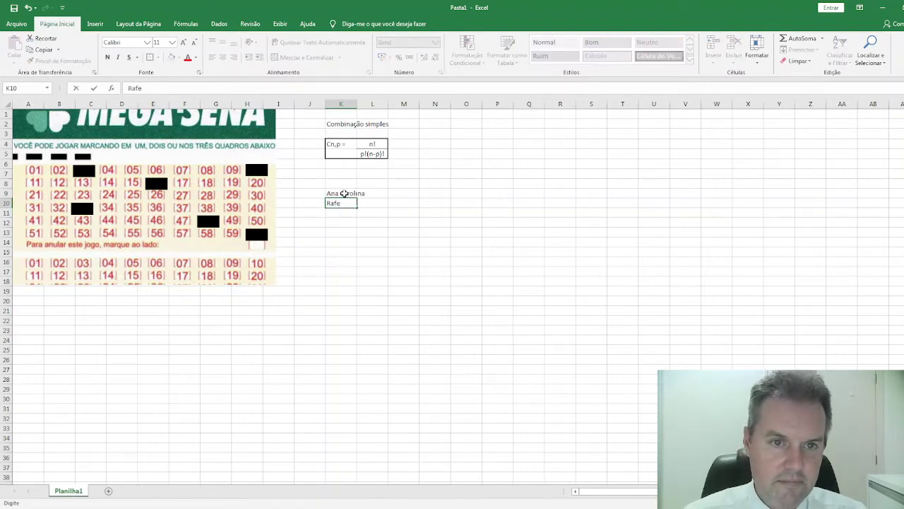
key("BackSpace")
type("aek")
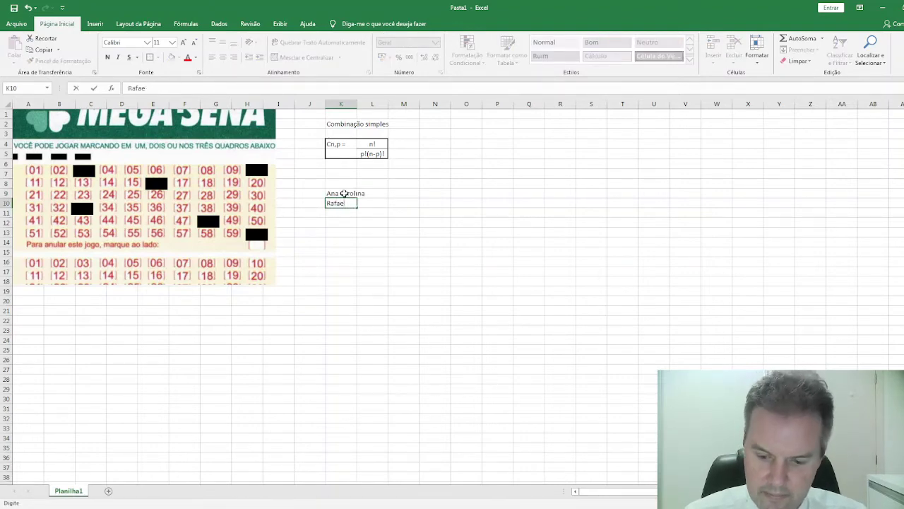
key("Return")
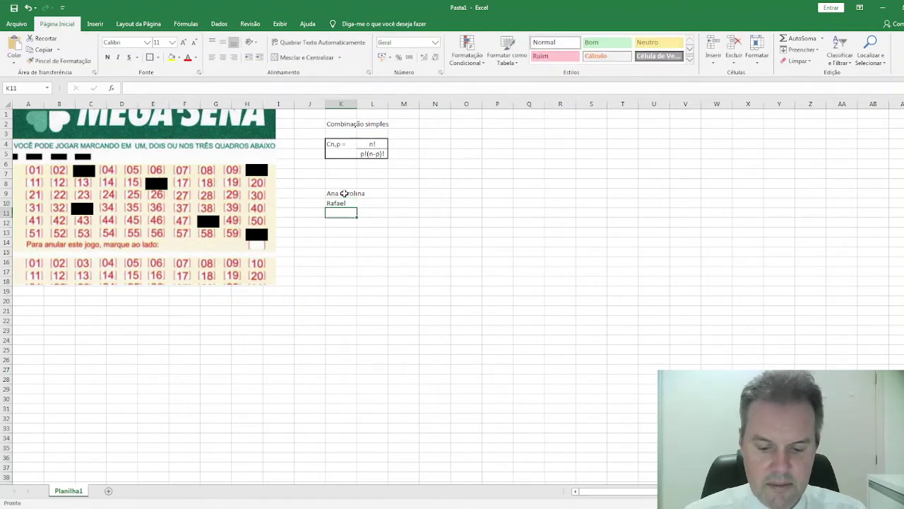
type("Jana")
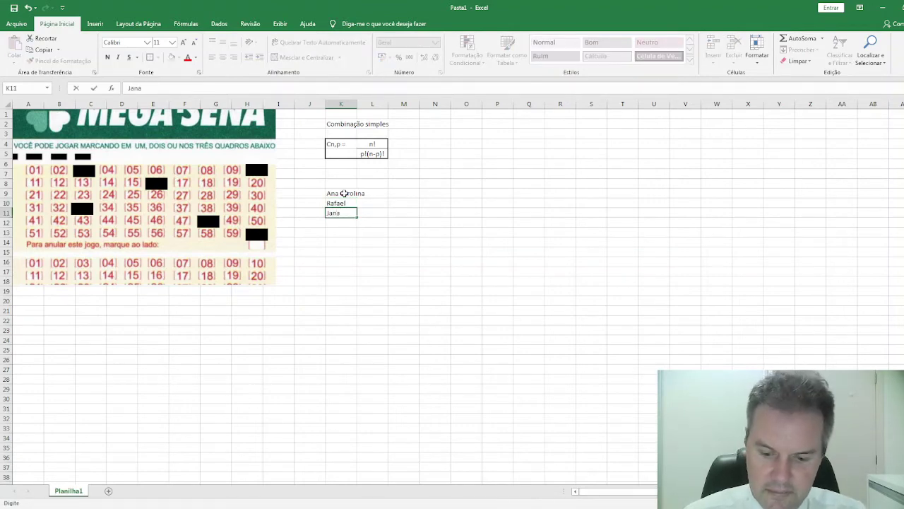
type("ina")
key("Return")
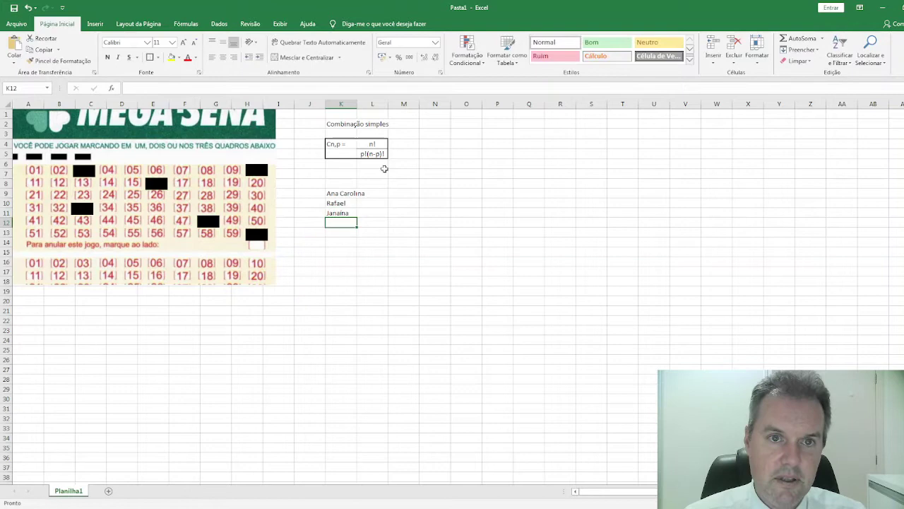
double_click(356, 105)
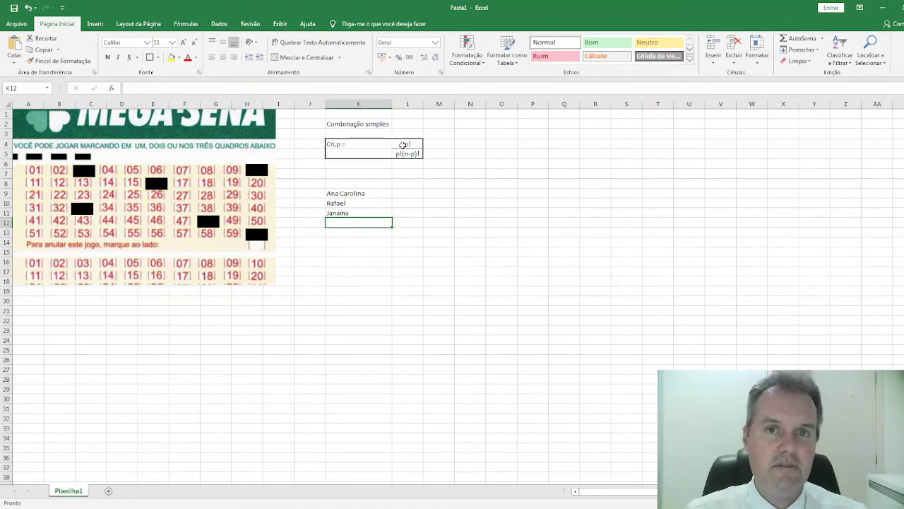
Enter the first person's name again in L9 and widen column L to fit it
left_click(410, 193)
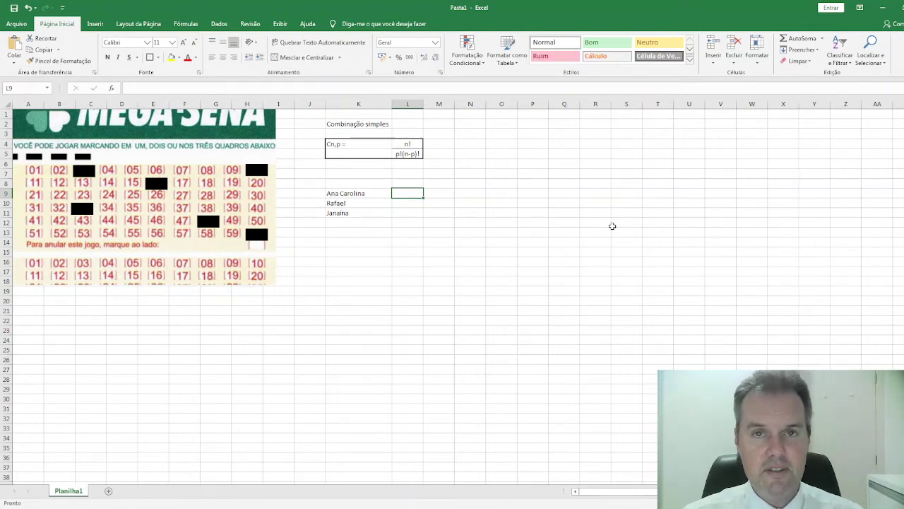
type("Ana")
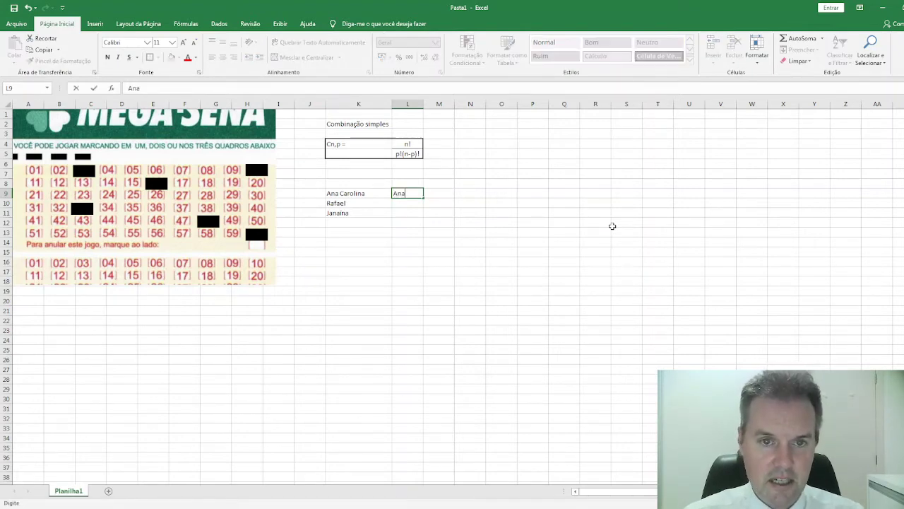
type(" Ca")
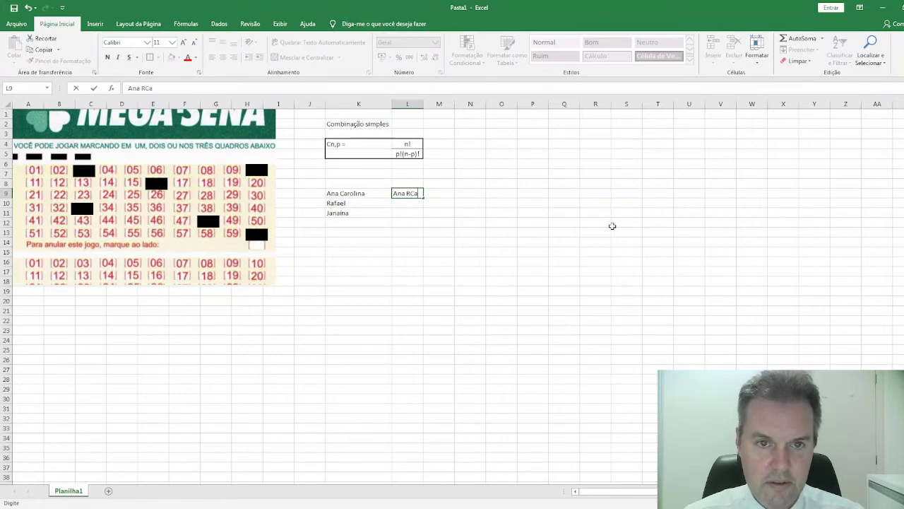
key("BackSpace")
key("BackSpace")
type("Carolina")
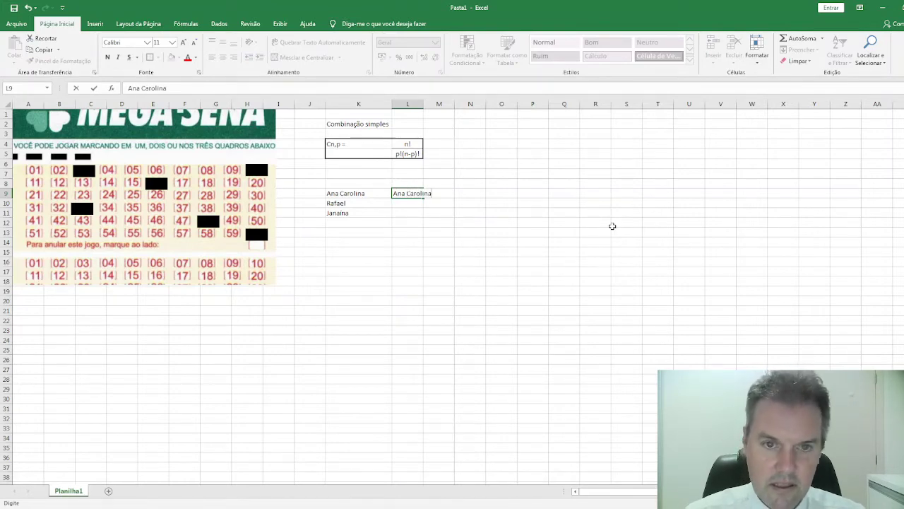
key("Return")
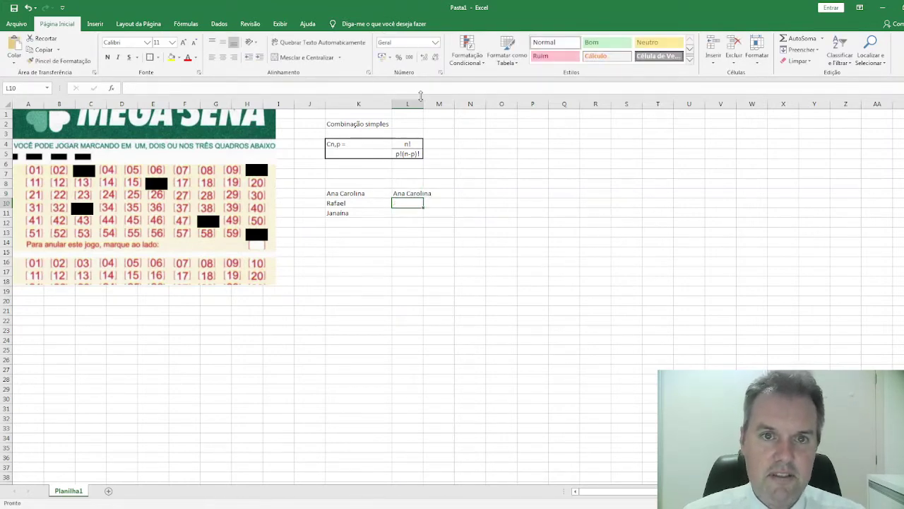
left_click_drag(425, 106, 435, 105)
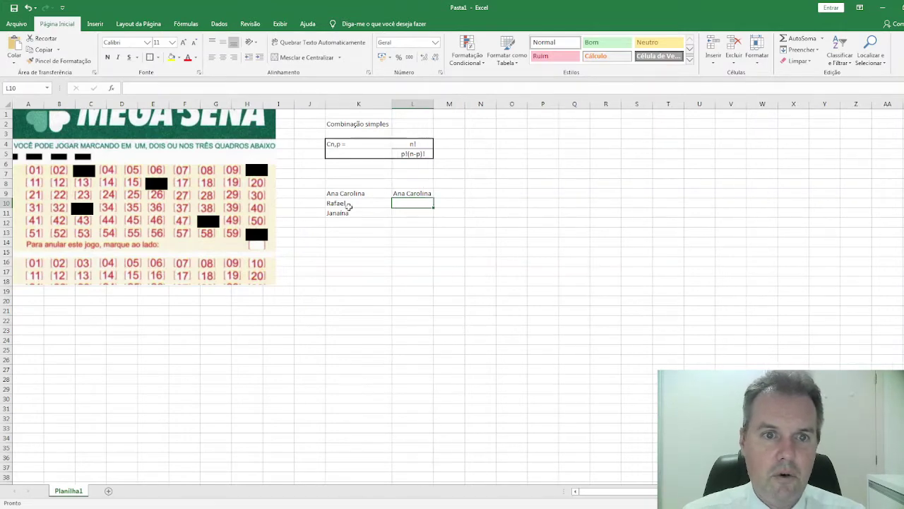
Complete the first pair by copying the second person's name from K10 to M9
left_click(349, 205)
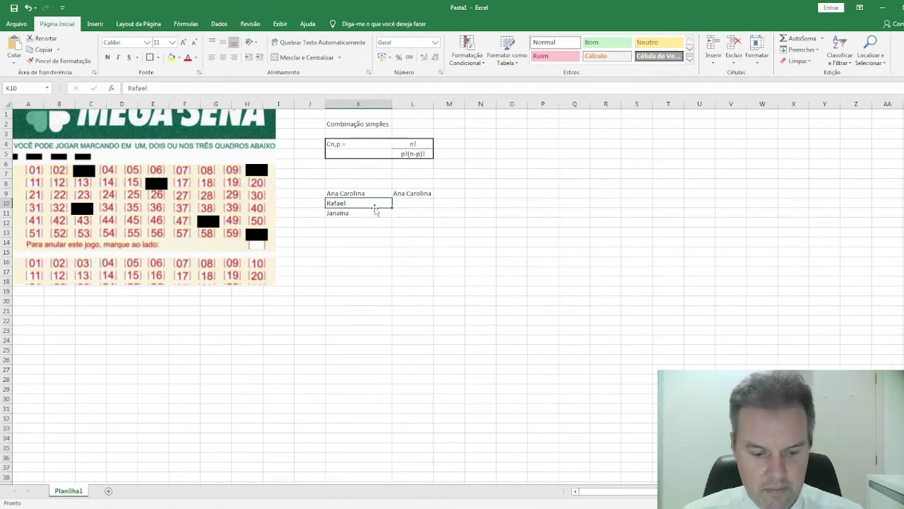
key("ctrl+c")
left_click(451, 193)
key("ctrl+v")
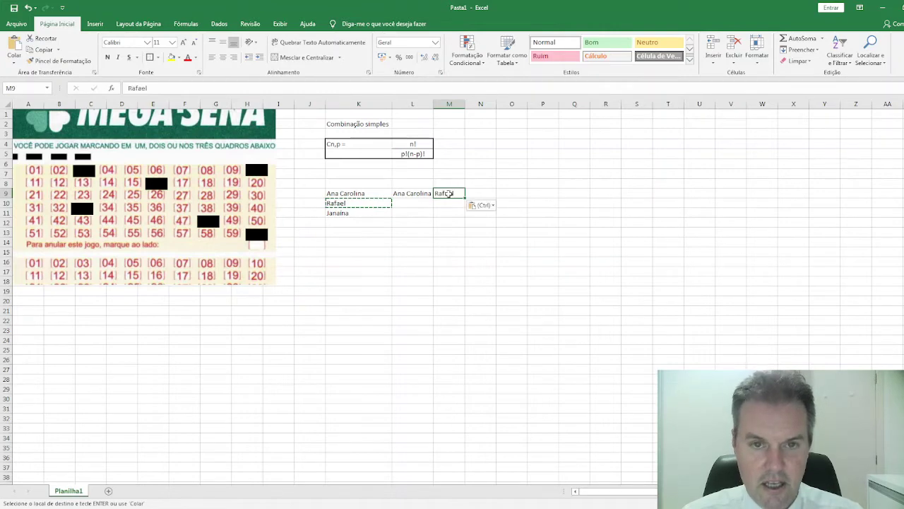
Build the second pair by copying the names in K9 and K11 to L10 and M10
left_click(358, 194)
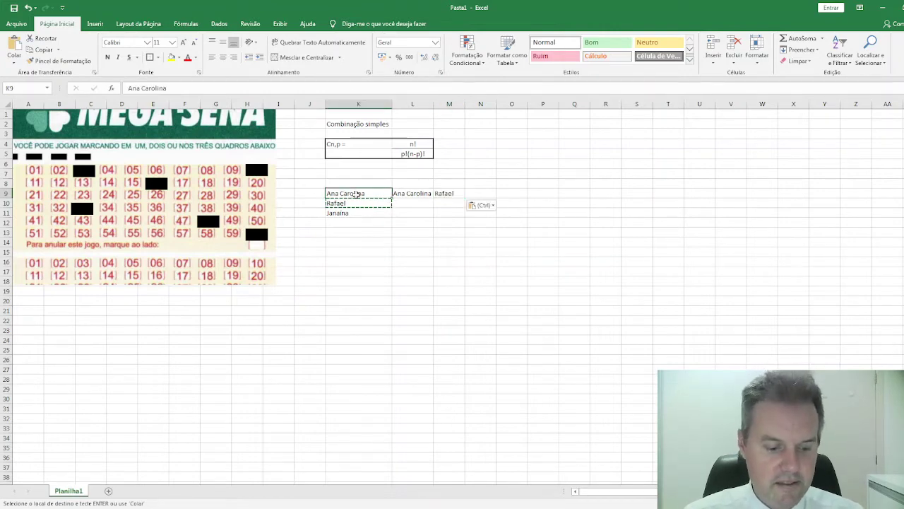
key("ctrl+c")
left_click(410, 203)
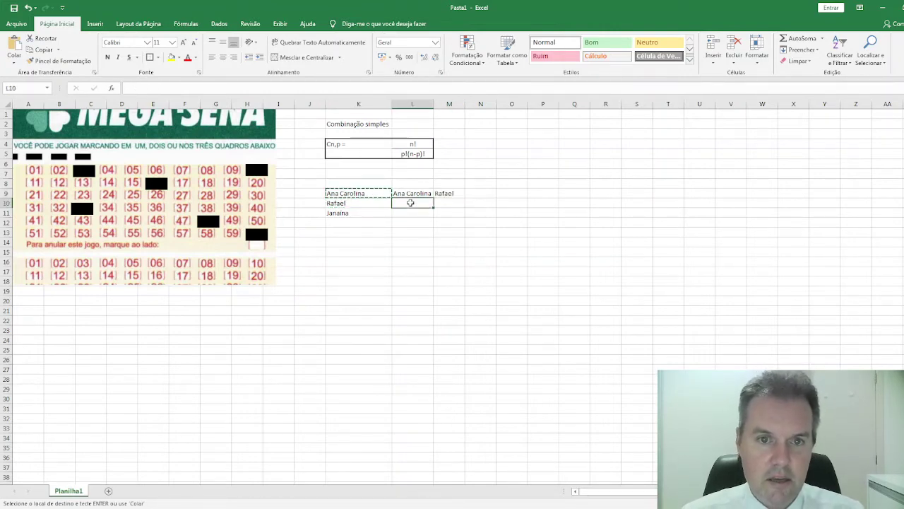
key("ctrl+v")
left_click(343, 213)
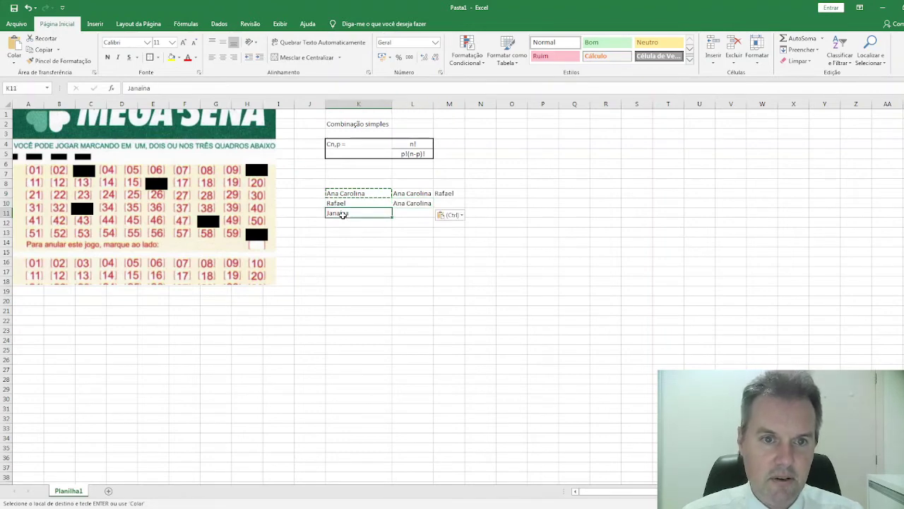
key("ctrl+c")
left_click(443, 204)
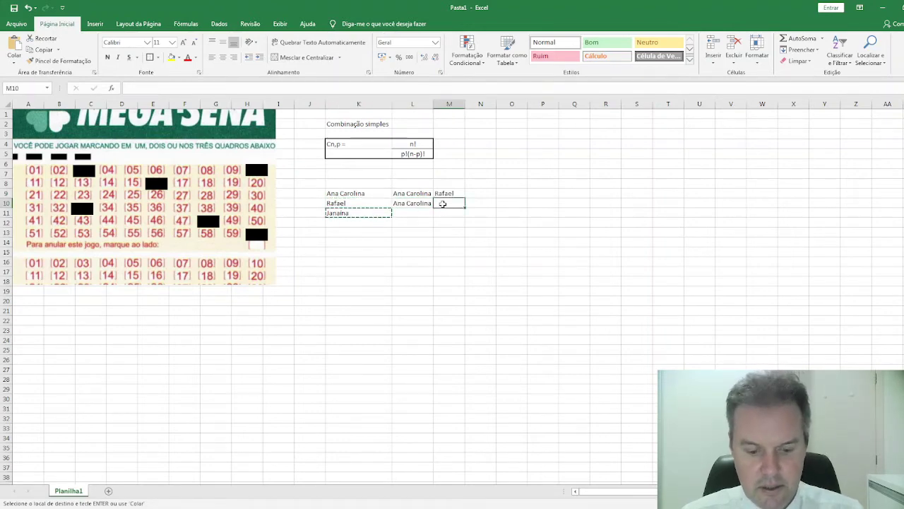
key("ctrl+v")
Build the third pair by copying the names in K10 and K11 to L11 and M11
left_click(348, 204)
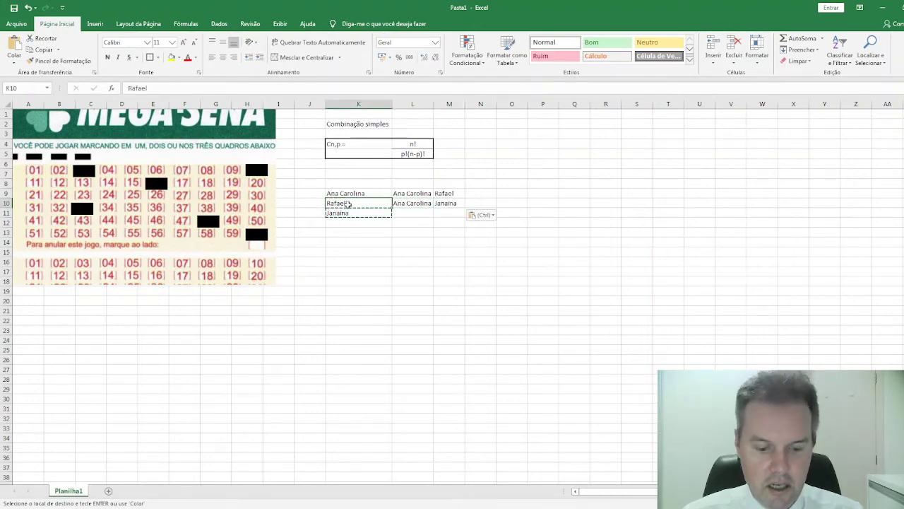
key("ctrl+c")
left_click(412, 213)
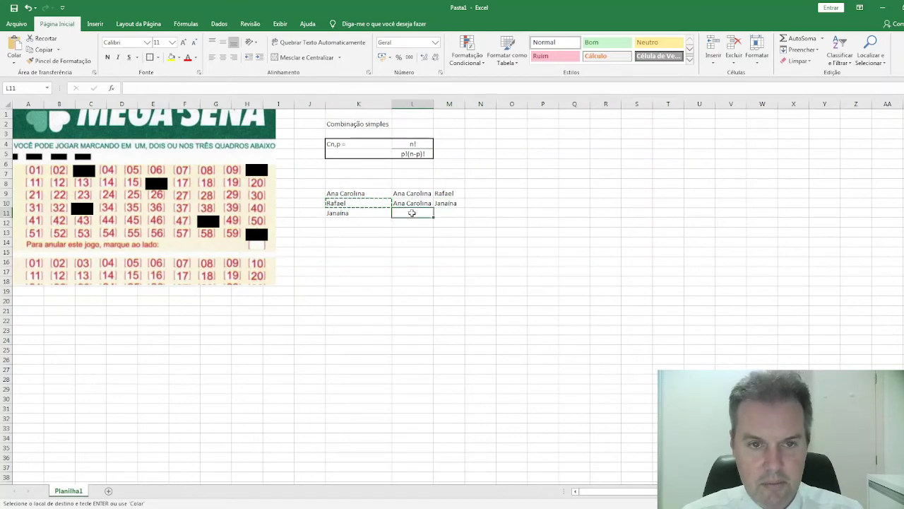
key("ctrl+v")
left_click(348, 214)
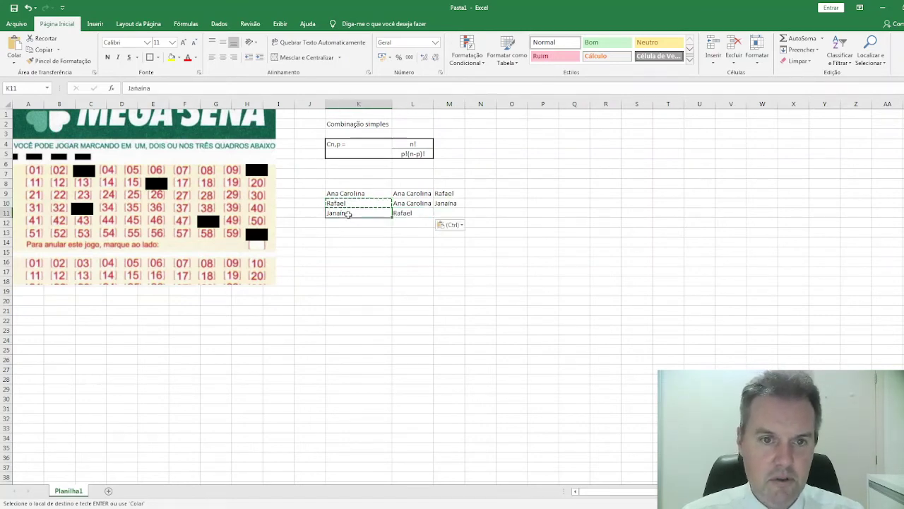
key("ctrl+c")
left_click(446, 214)
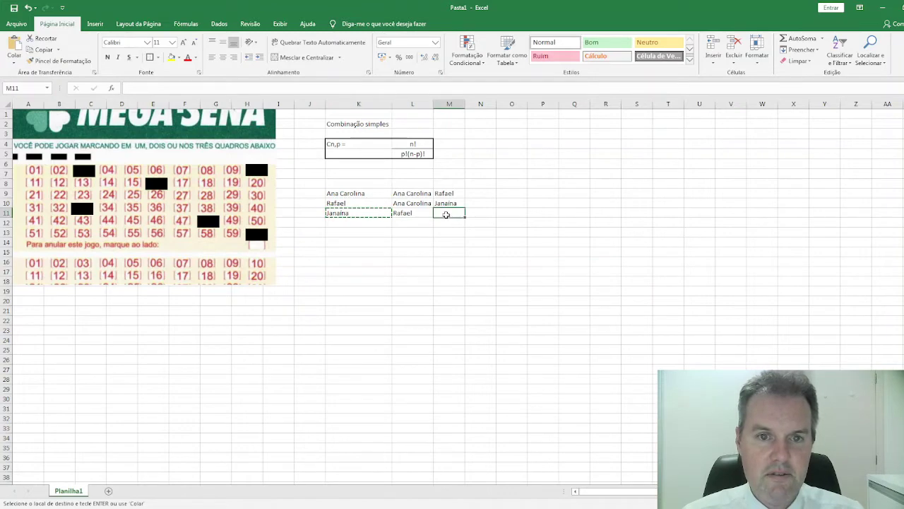
key("ctrl+v")
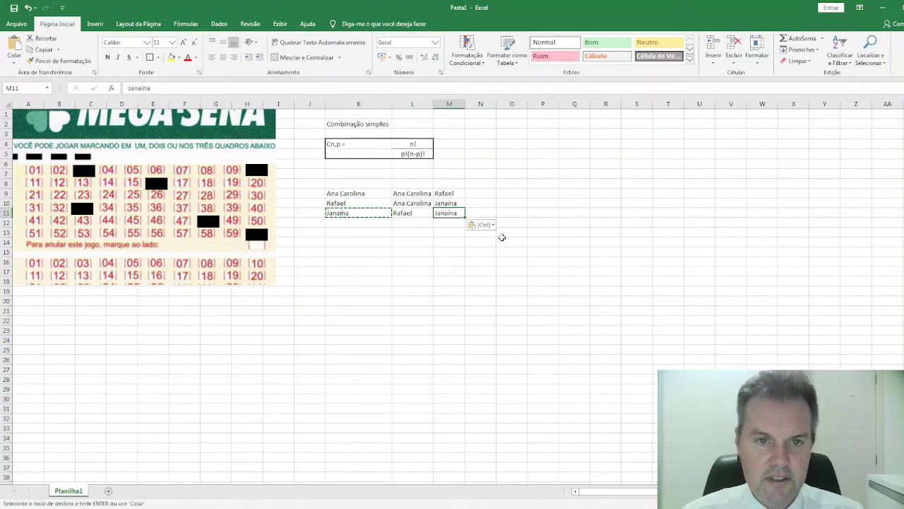
Clear the copy selection and enter 3 in cell N9, beside the first pair
left_click(466, 244)
left_click(441, 244)
key("Escape")
type("=")
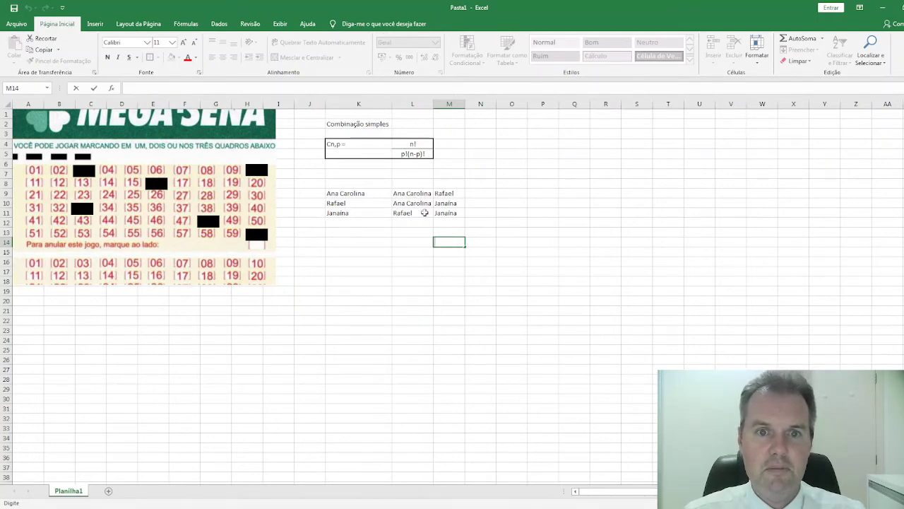
left_click(481, 193)
type("3")
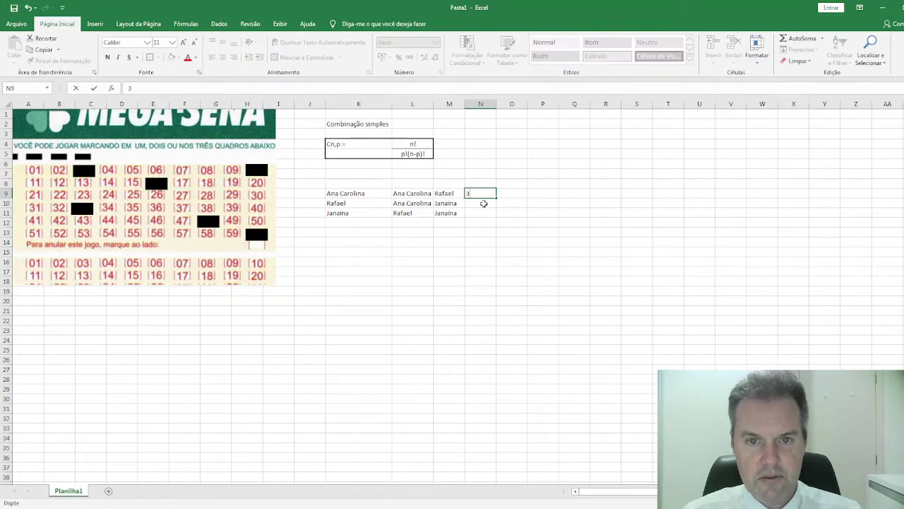
key("Return")
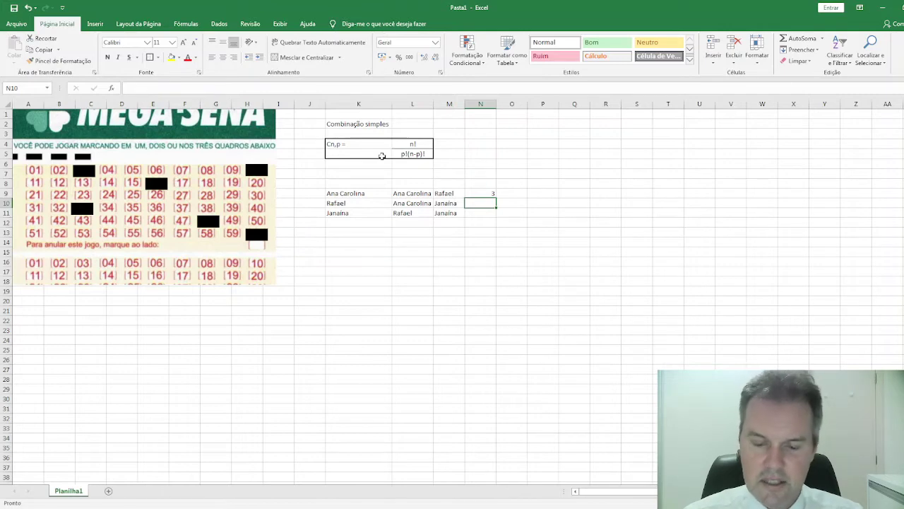
Calculate the number of pairs from three people in N10 with the formula =COMBIN(3;2), using a semicolon as separator
type("=combi")
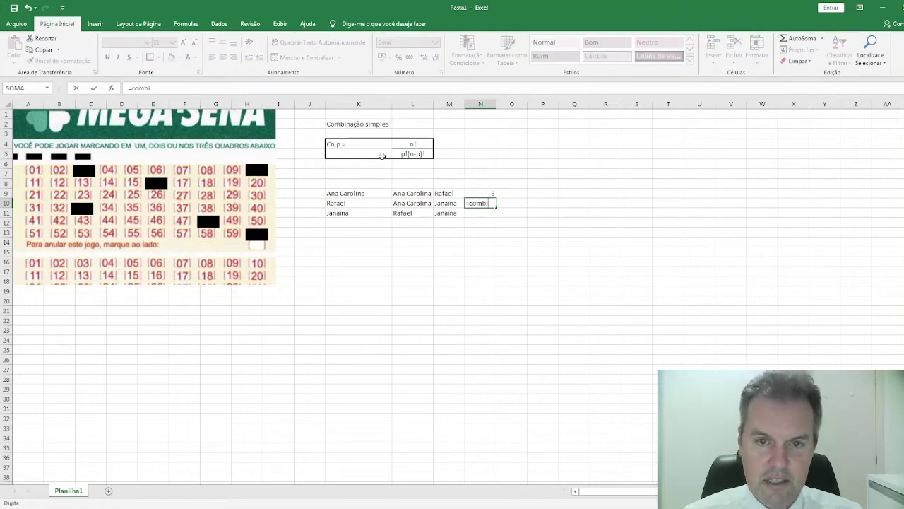
type("n")
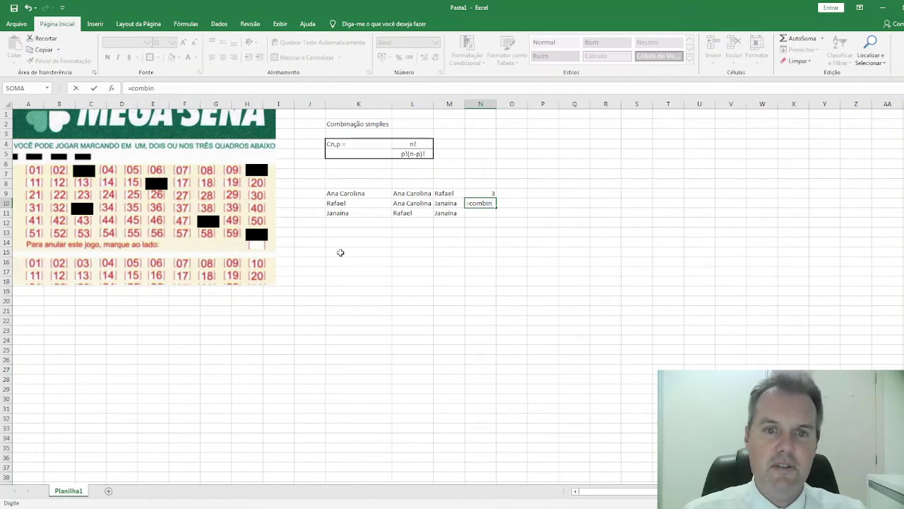
type("(")
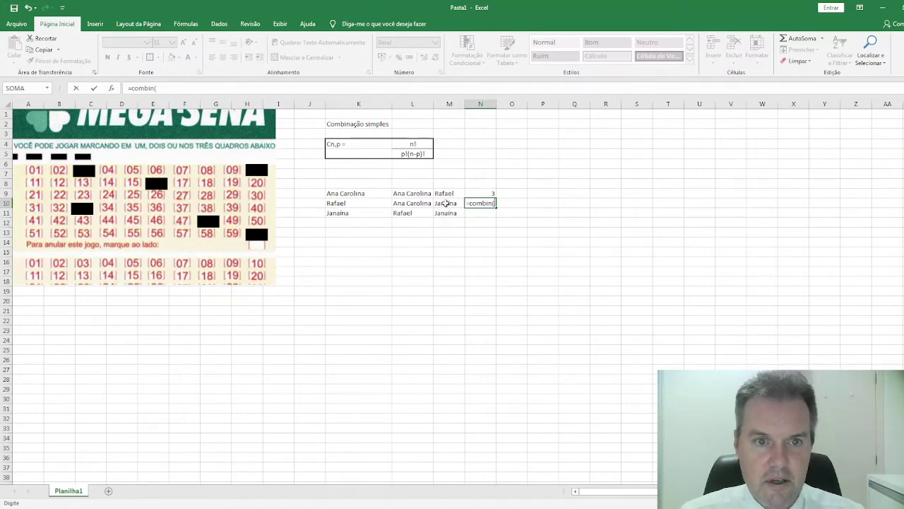
type("3")
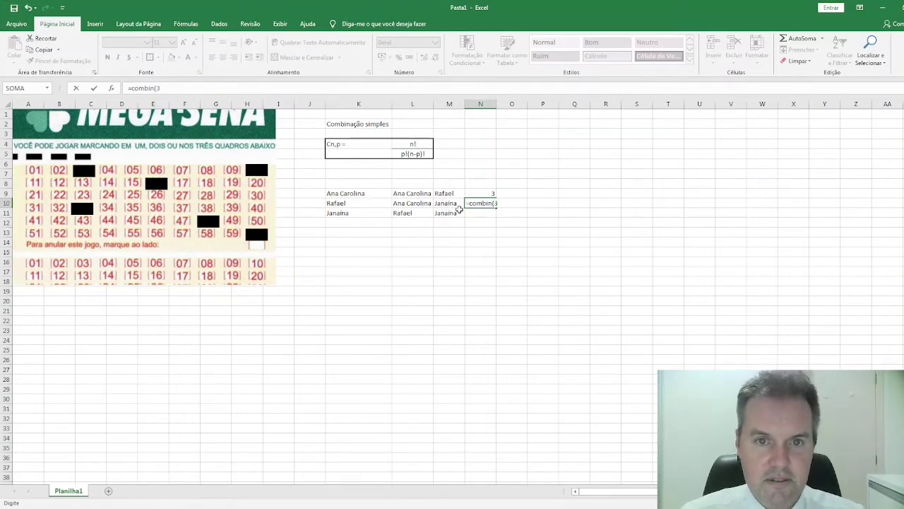
type(",2")
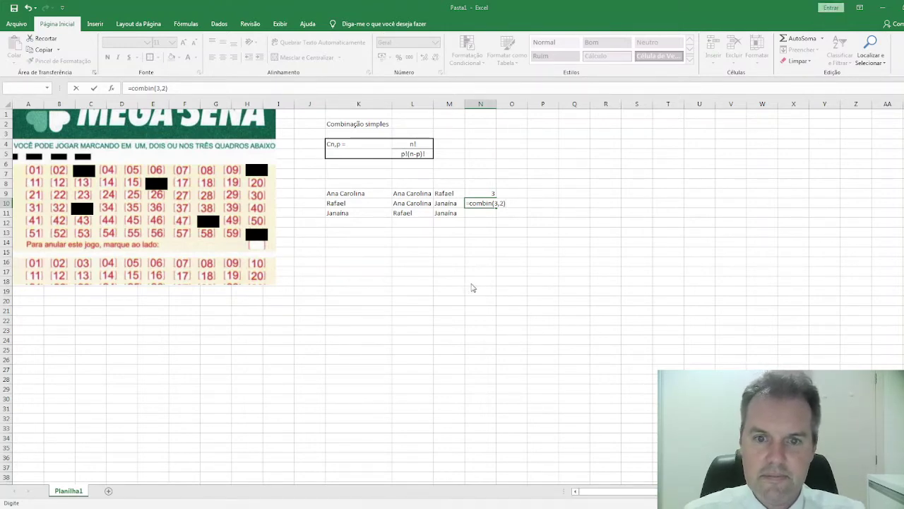
left_click(502, 204)
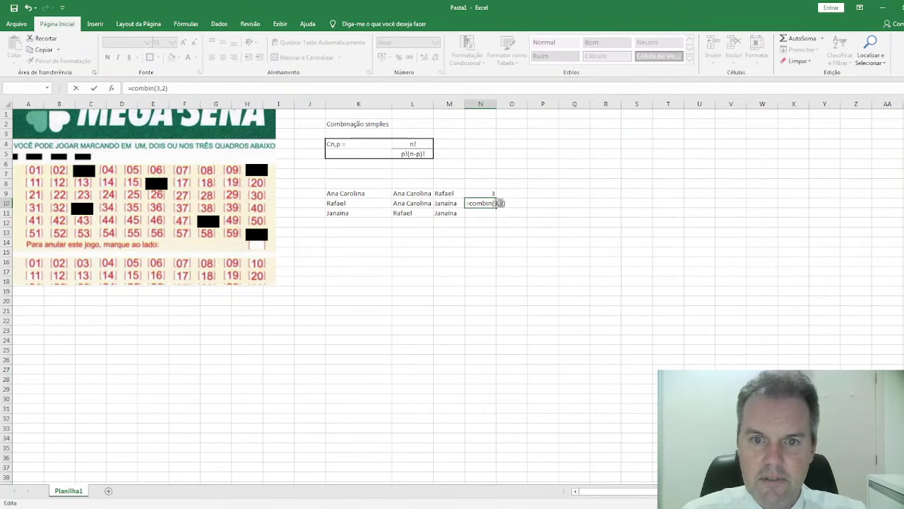
key("BackSpace")
type(";")
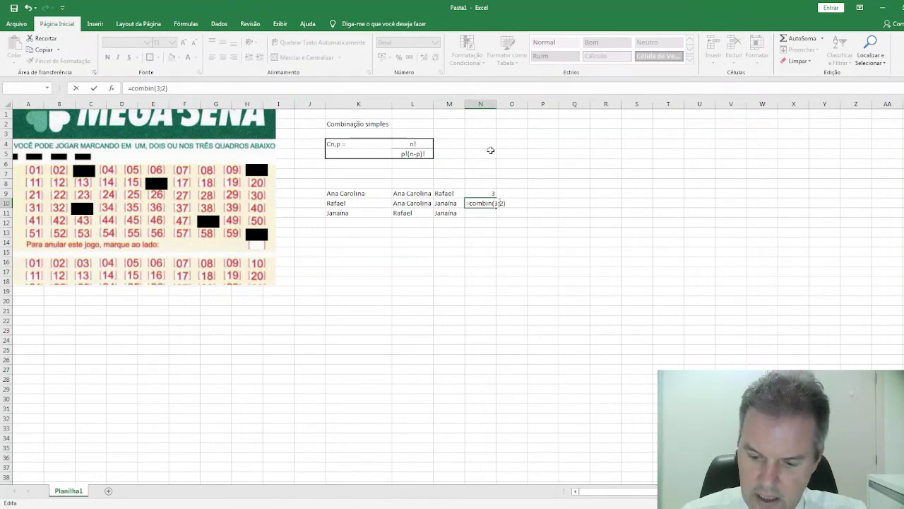
key("Return")
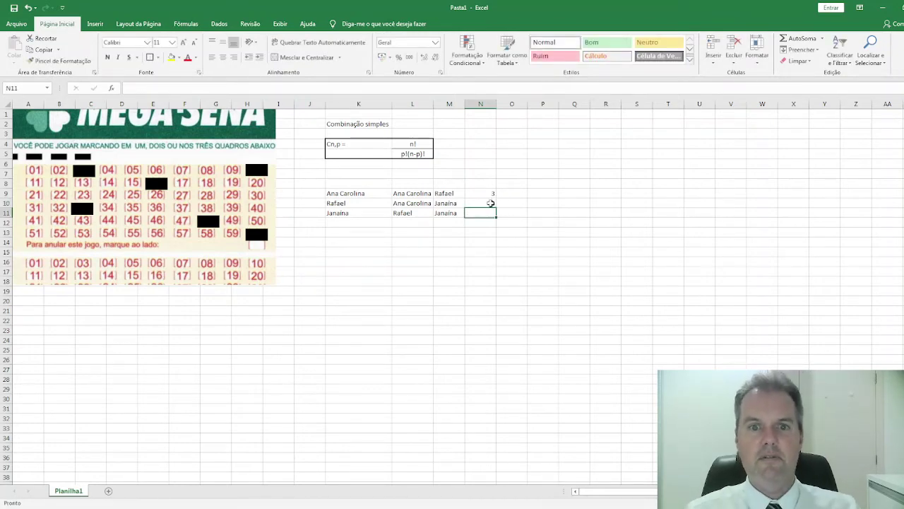
Review the COMBIN formula in N10 against the manual count in N9 and go through the three pairs in L9:M11
double_click(491, 203)
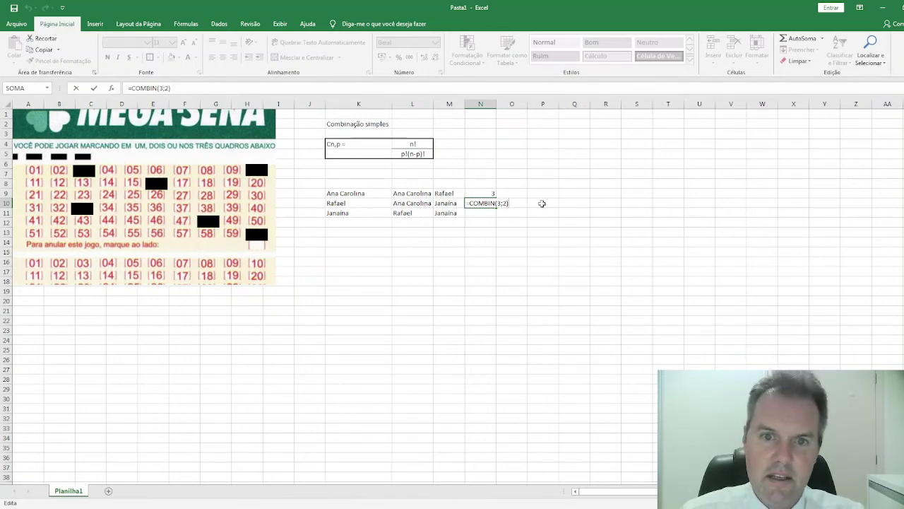
key("Return")
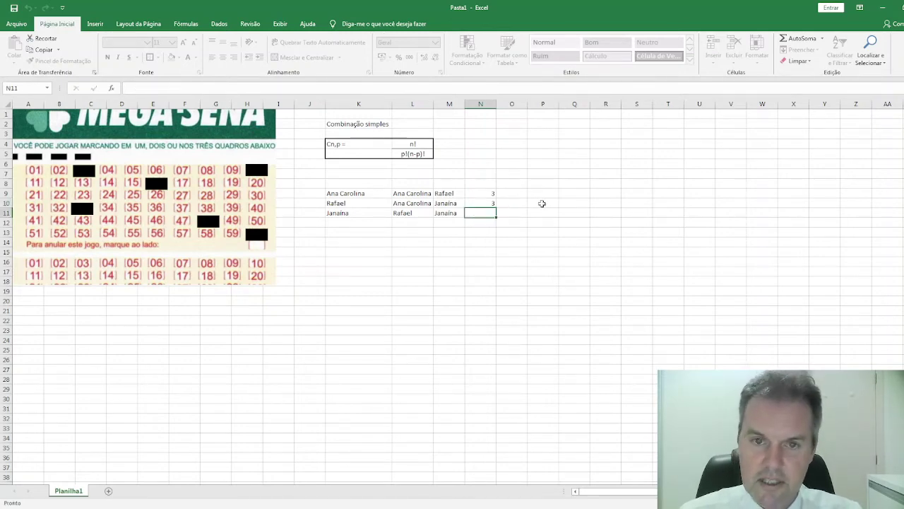
left_click(493, 193)
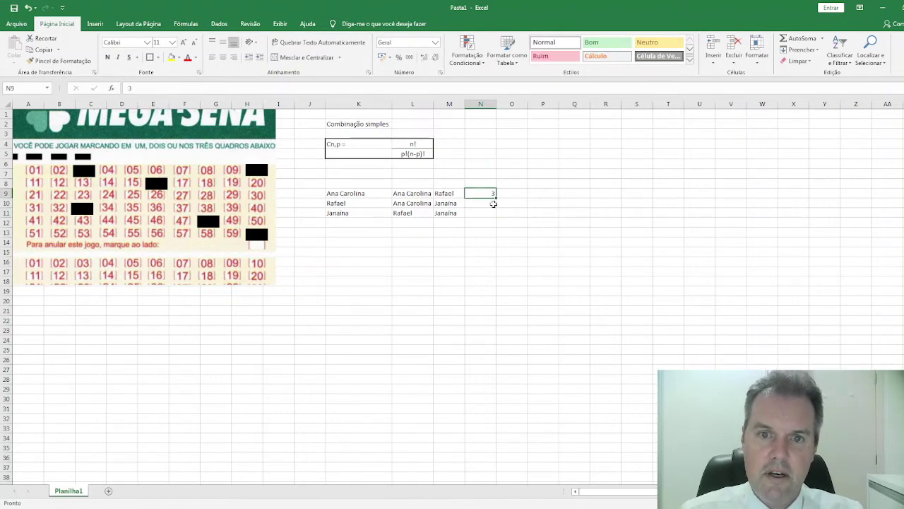
left_click(493, 201)
left_click(488, 192)
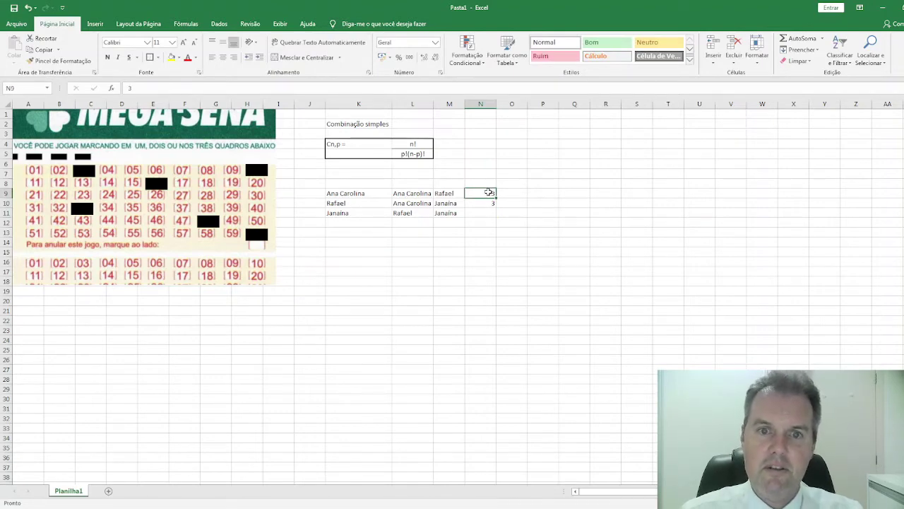
left_click(413, 194)
left_click(447, 193)
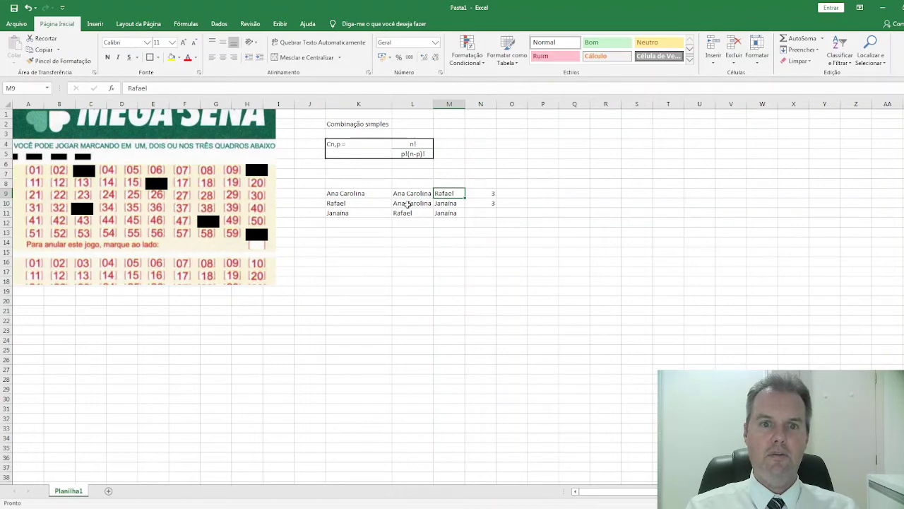
left_click(409, 203)
left_click(436, 204)
left_click(412, 212)
left_click(454, 215)
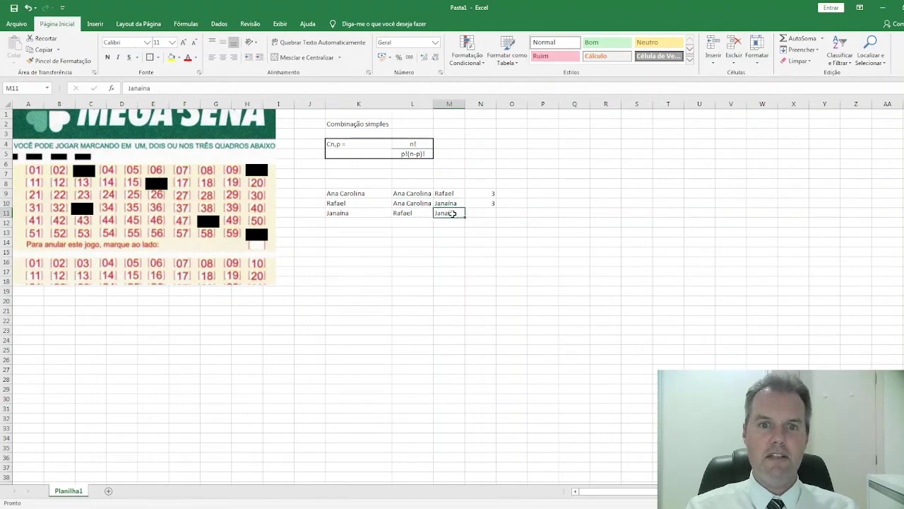
Outline the COMBIN result in N10 with a border and enter the heading Megasena in P2
left_click(491, 203)
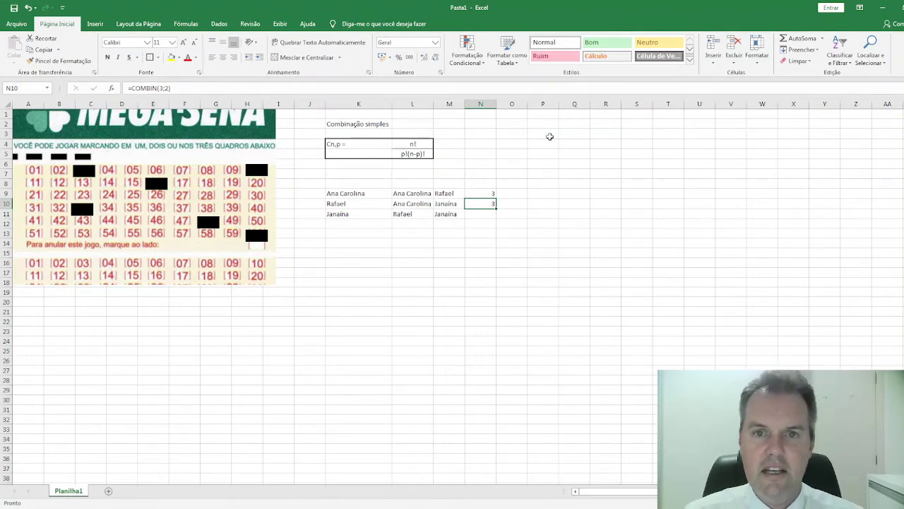
left_click(541, 124)
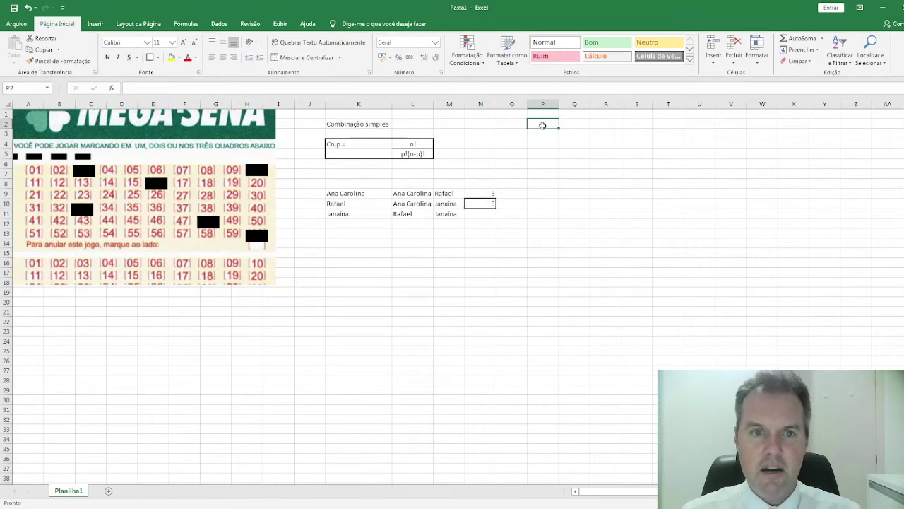
type("Megase")
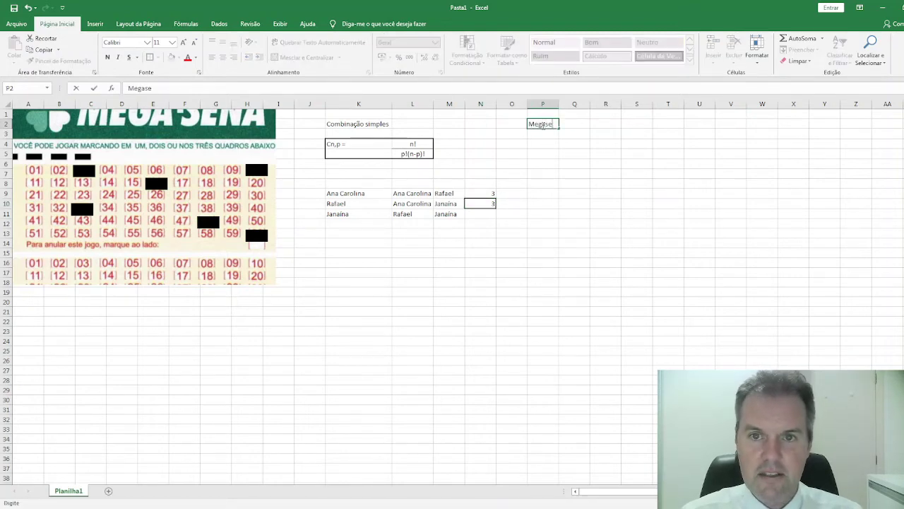
type("na")
key("Return")
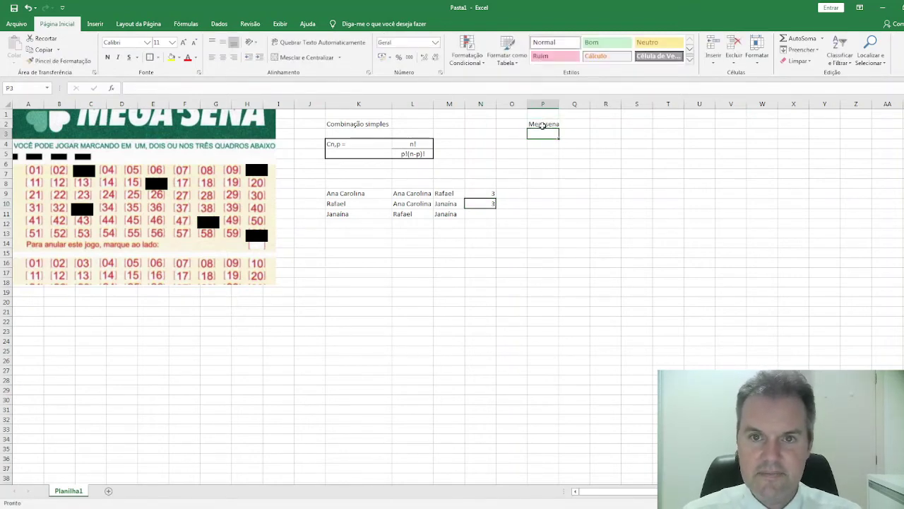
Enter the label "n =" with the value 60 in P4:Q4 and "p =" with the value 6 in P5:Q5
key("Return")
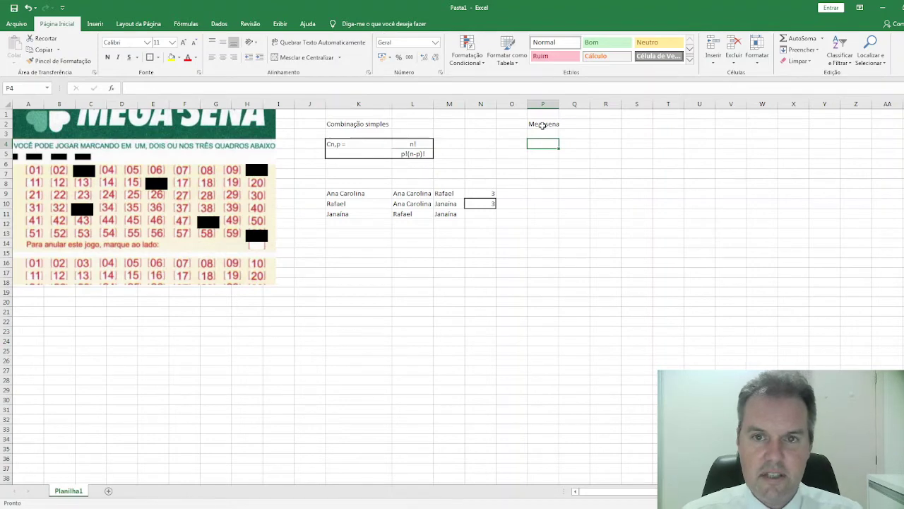
type("n =")
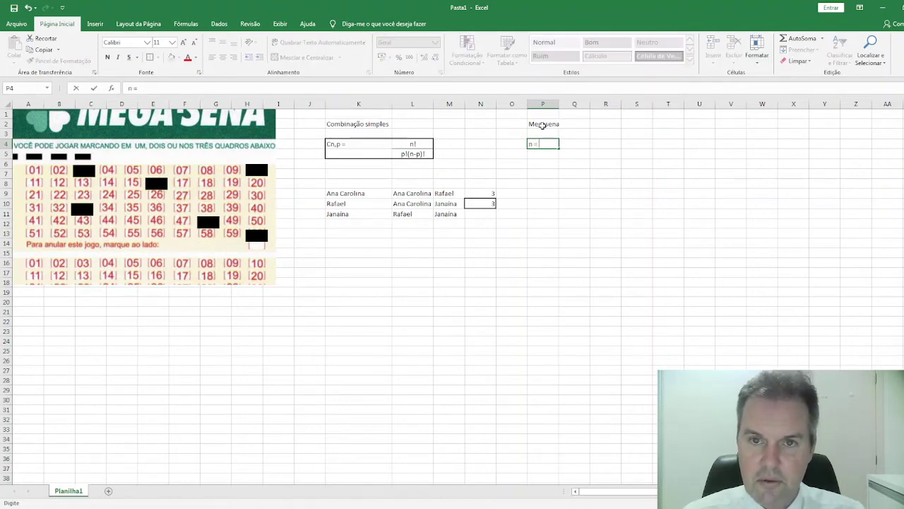
key("Tab")
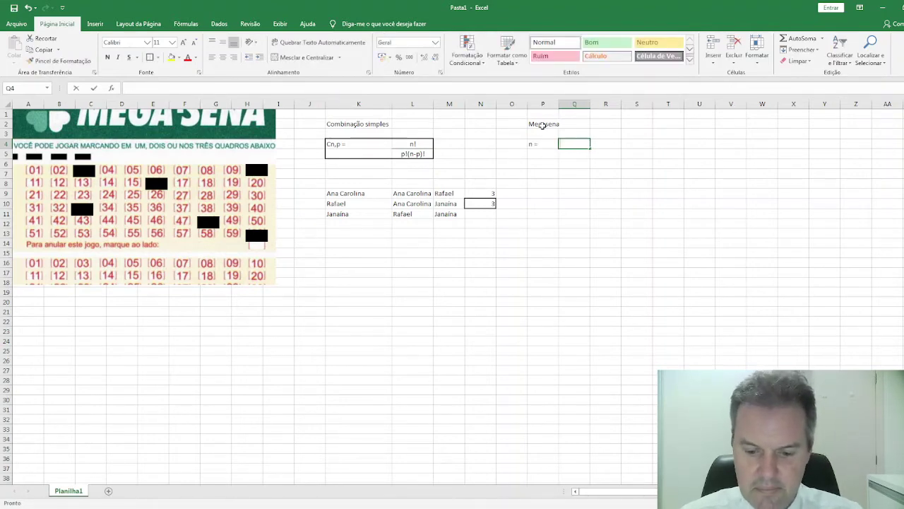
type("60")
key("Return")
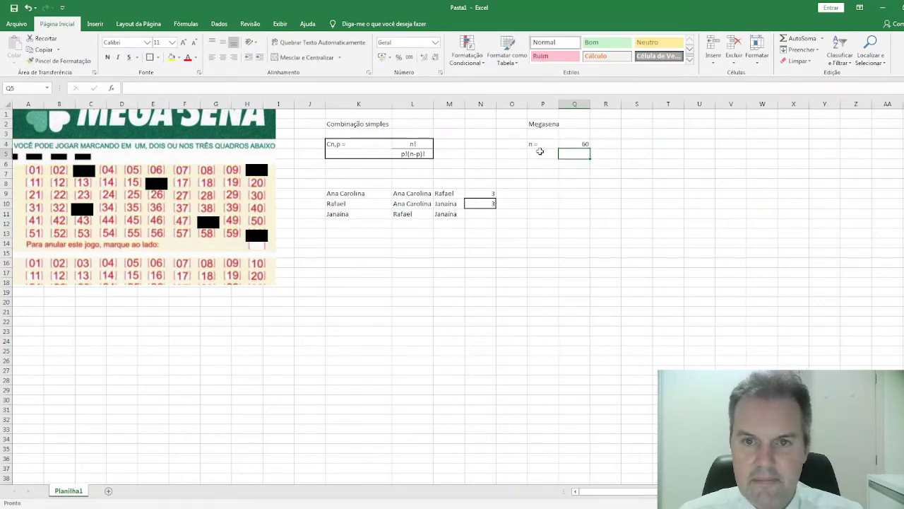
left_click(541, 151)
type("p =")
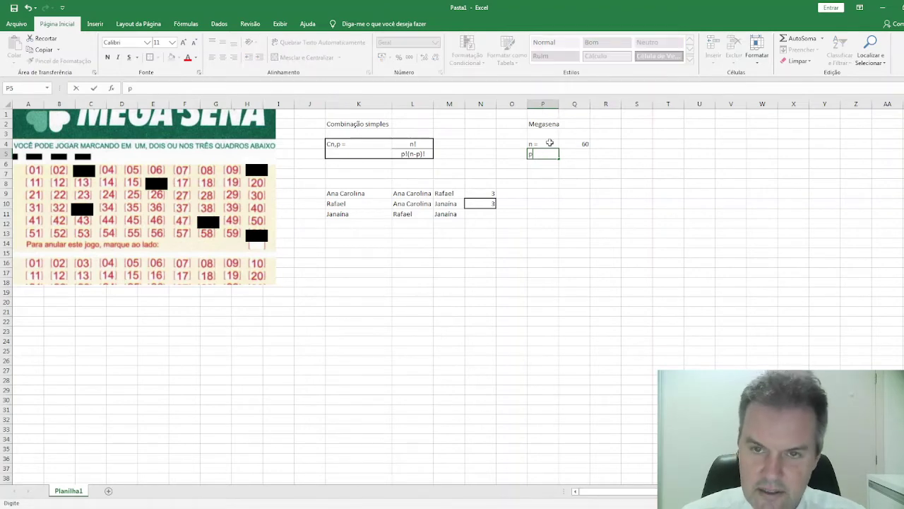
left_click(573, 156)
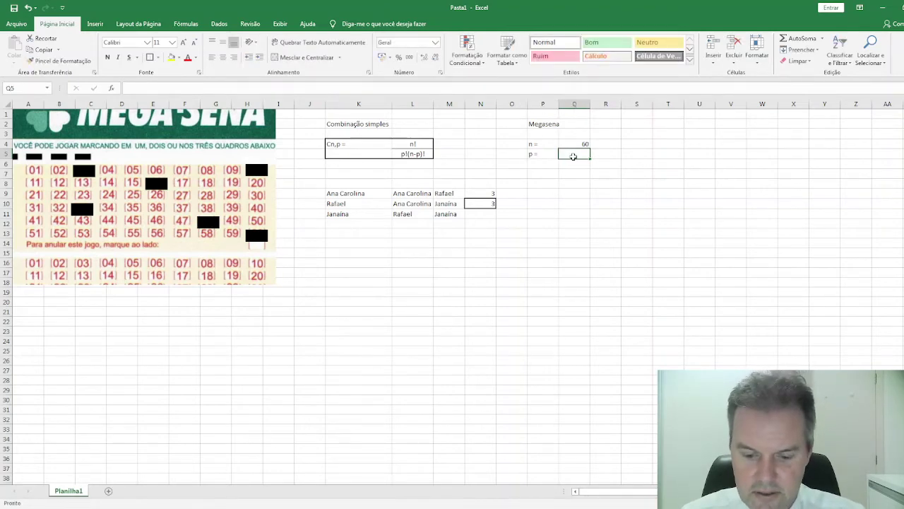
type("6")
key("Return")
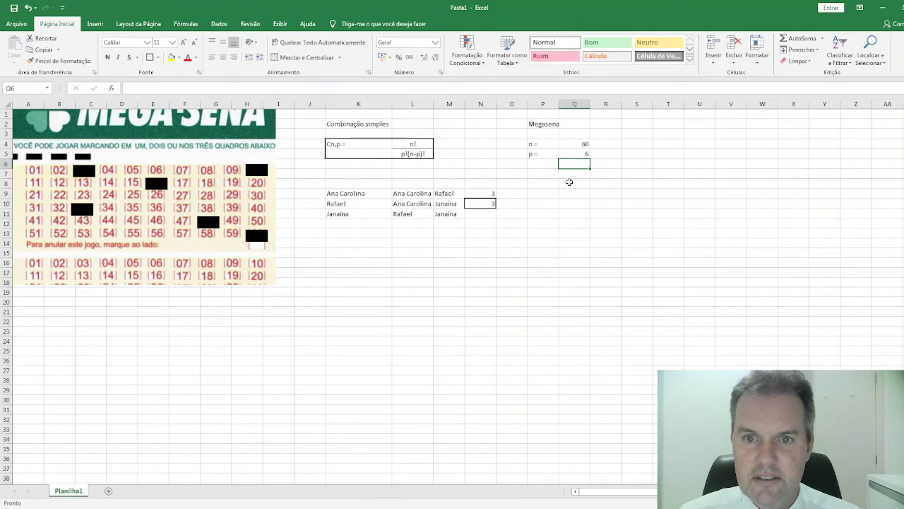
Calculate the possible six-number games in Q8 with the formula =COMBIN(60;6) and widen column Q slightly
left_click(569, 182)
type("=")
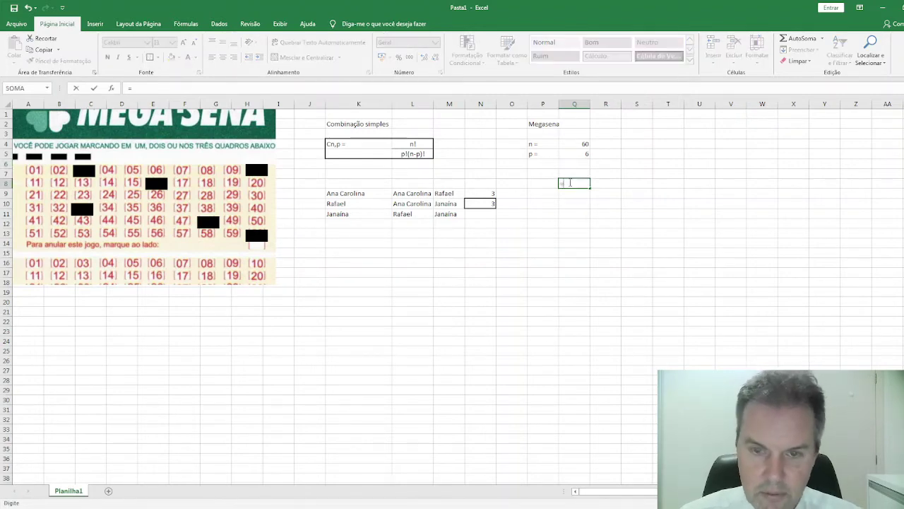
type("combin")
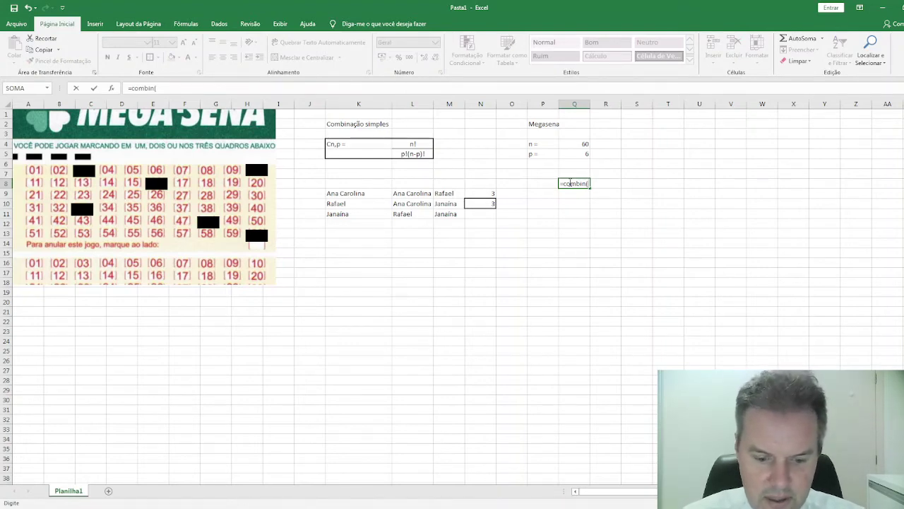
type("(60;6")
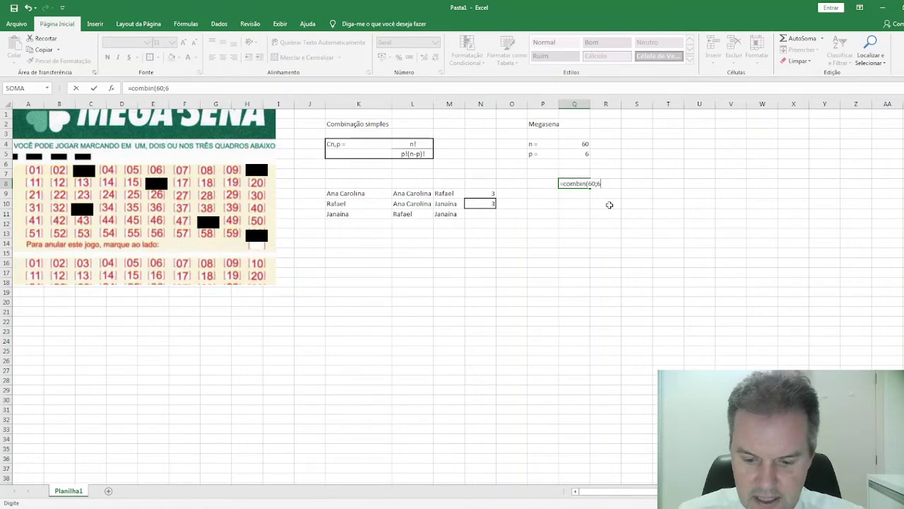
key("Return")
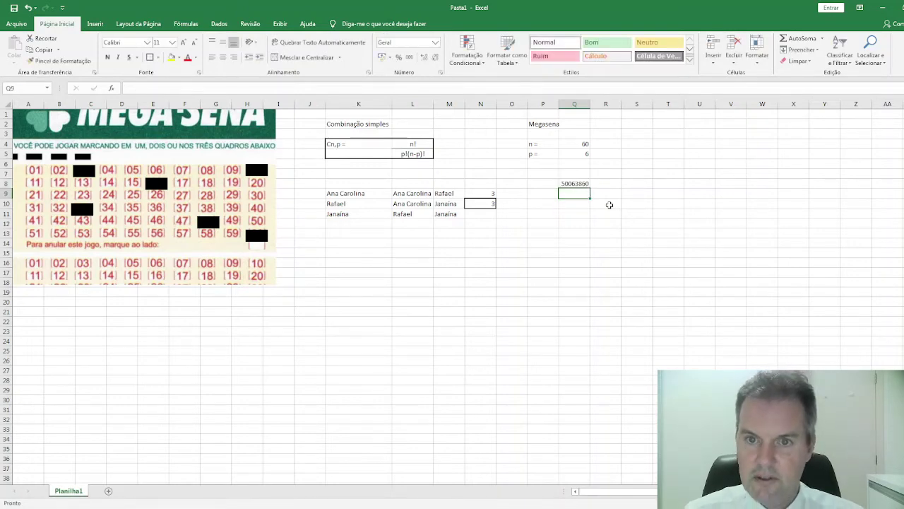
left_click_drag(591, 104, 611, 104)
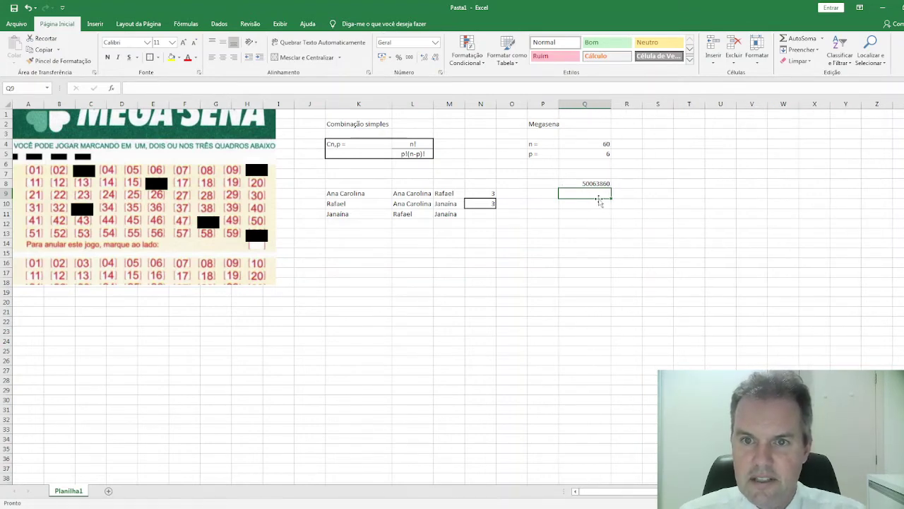
Calculate the winning probability of a single game in Q9 with =1/Q8, and recheck the formula in Q8
double_click(592, 193)
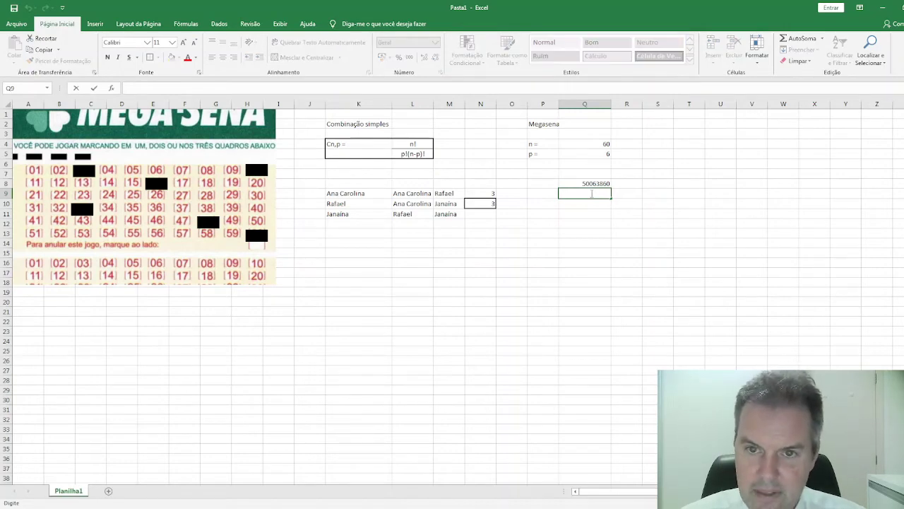
type("=1/")
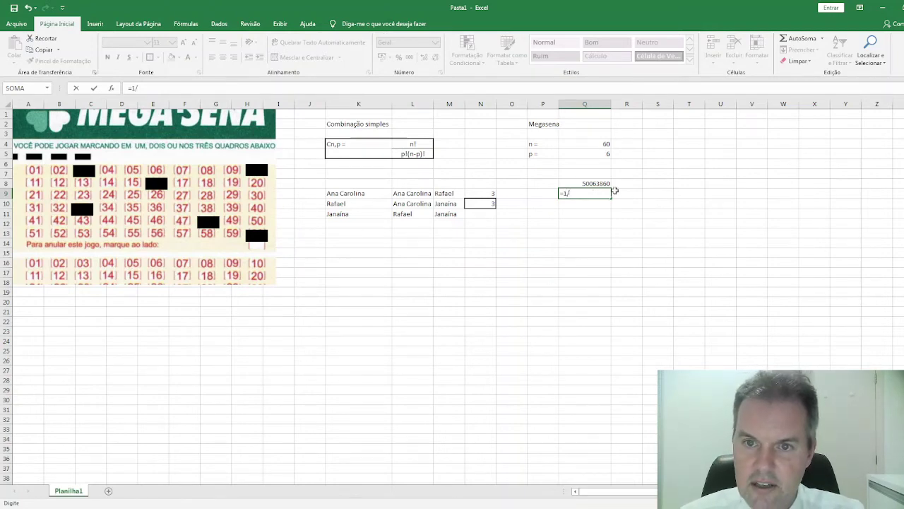
left_click(568, 183)
key("Return")
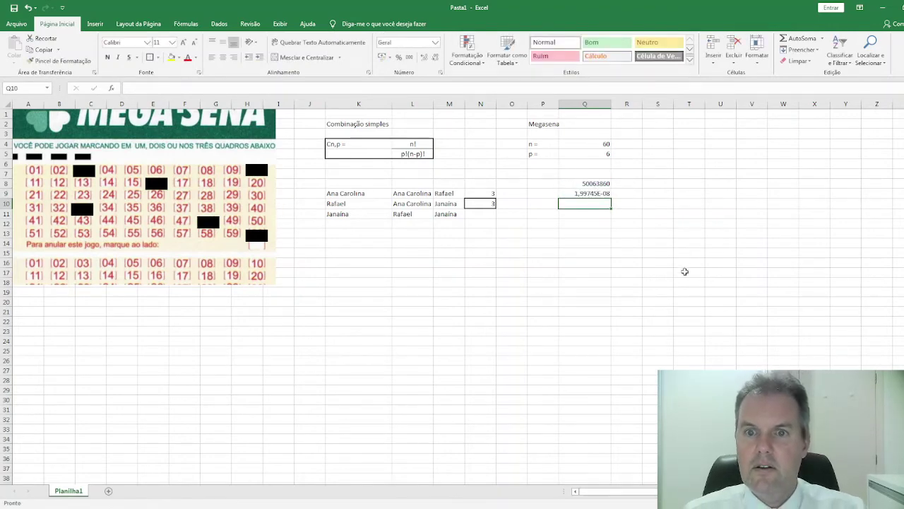
double_click(590, 183)
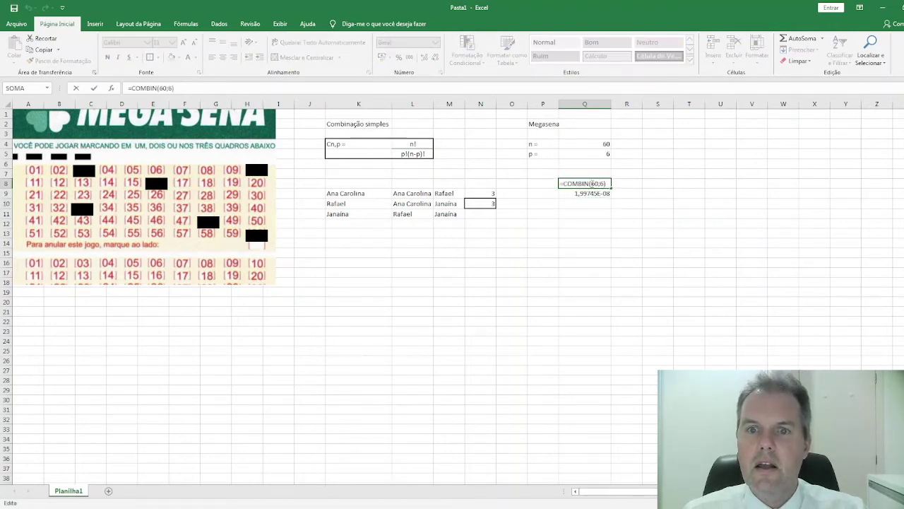
key("Return")
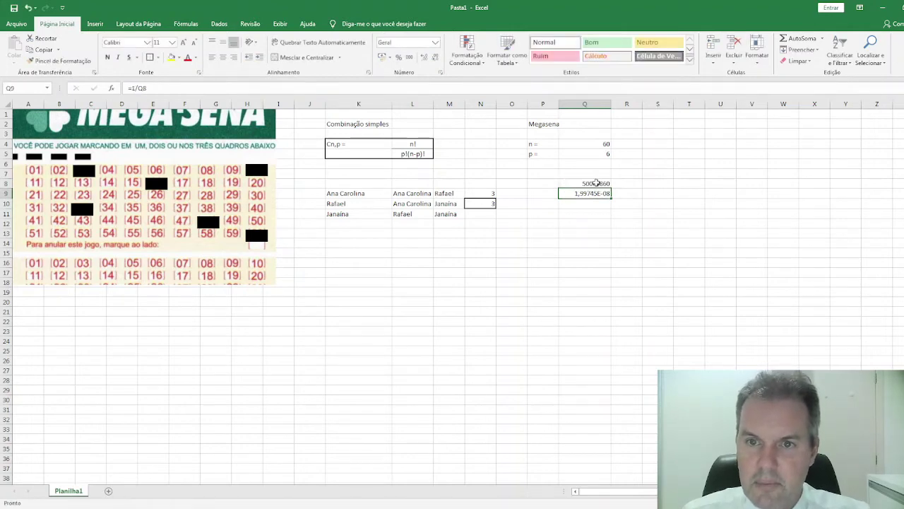
Fit column Q to its contents and format the COMBIN result in Q8 as a number with two decimals
double_click(611, 103)
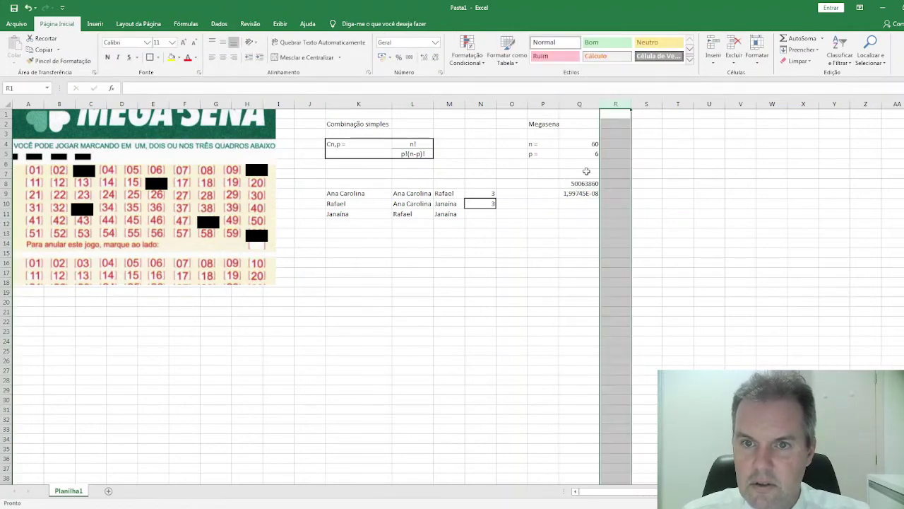
left_click(575, 184)
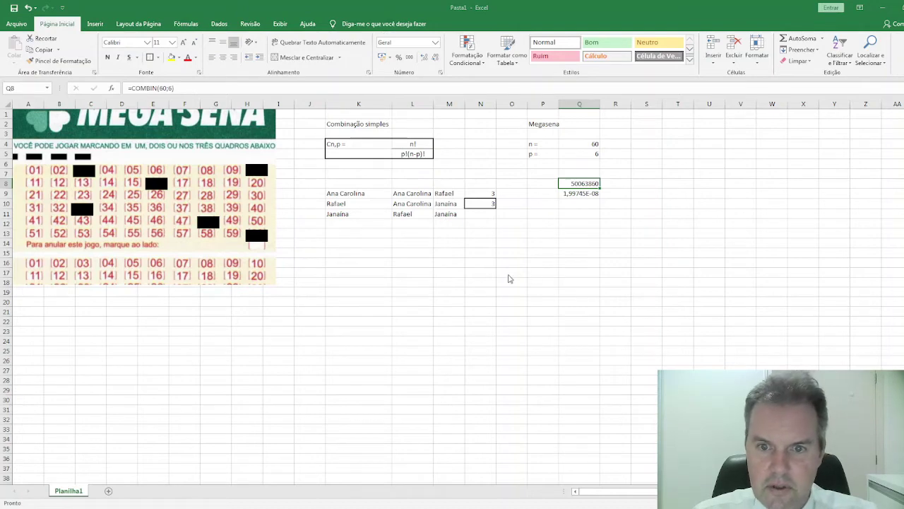
key("ctrl+shift+1")
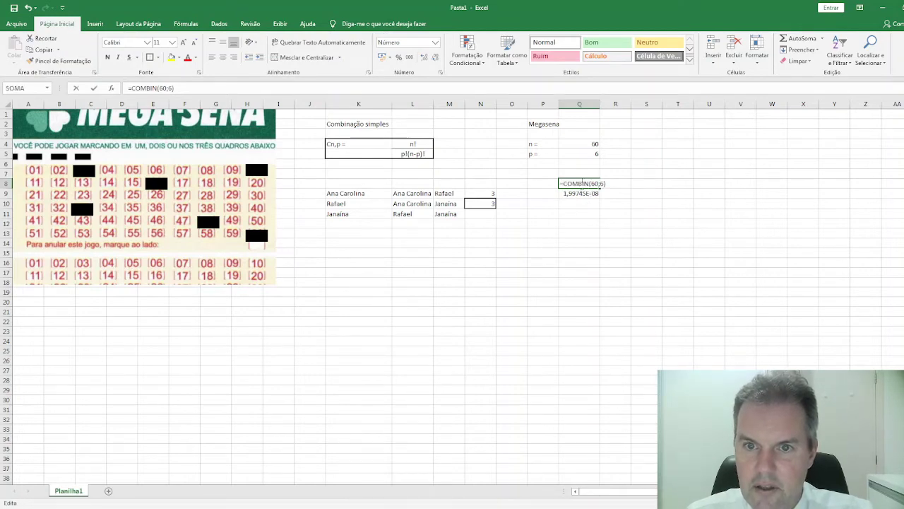
key("Down")
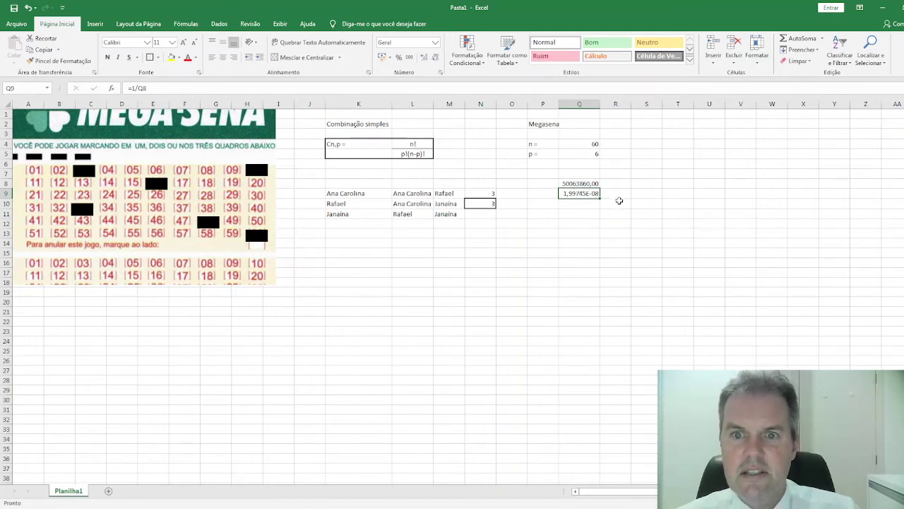
left_click(601, 103)
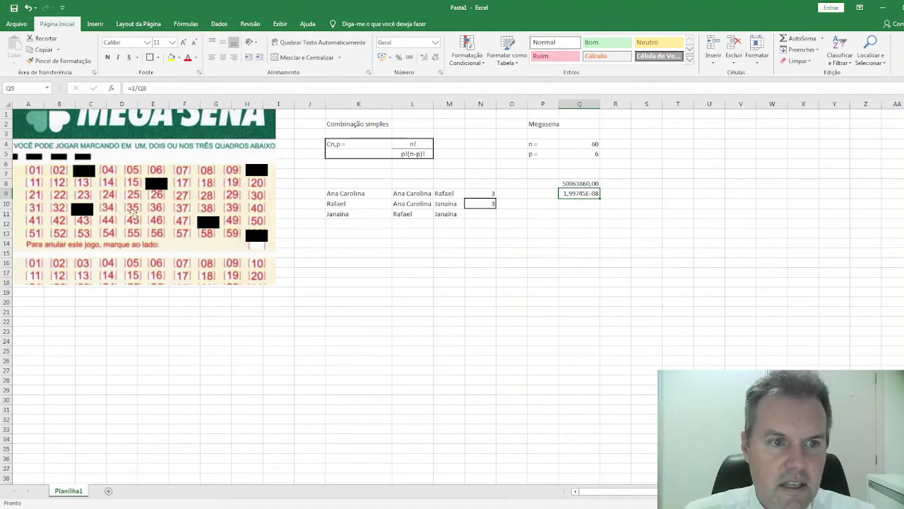
Copy the black marker covering number 60 on the Mega-Sena ticket and place the copy over number 55
left_click(253, 234)
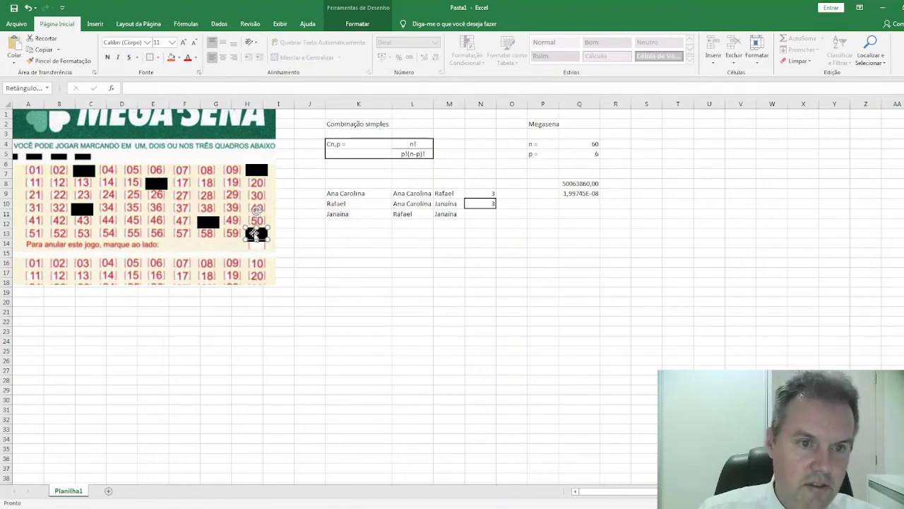
left_click_drag(256, 236, 131, 233)
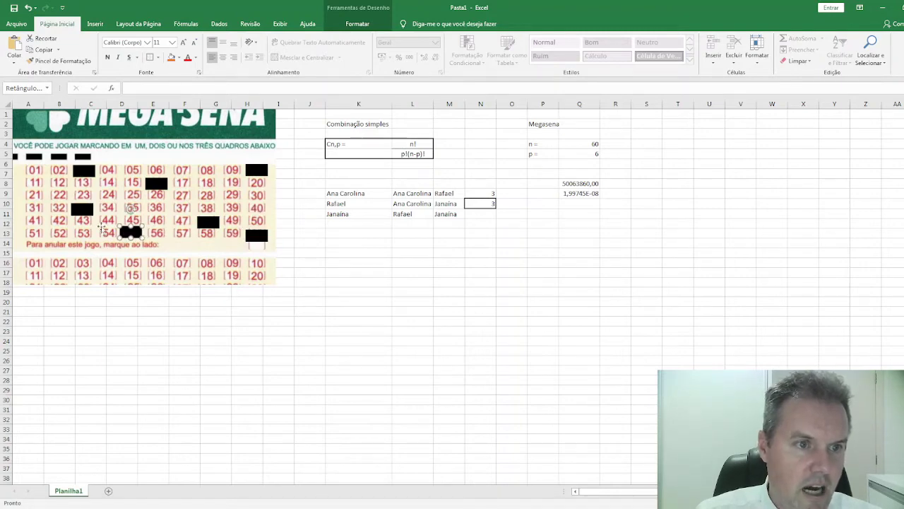
left_click(246, 350)
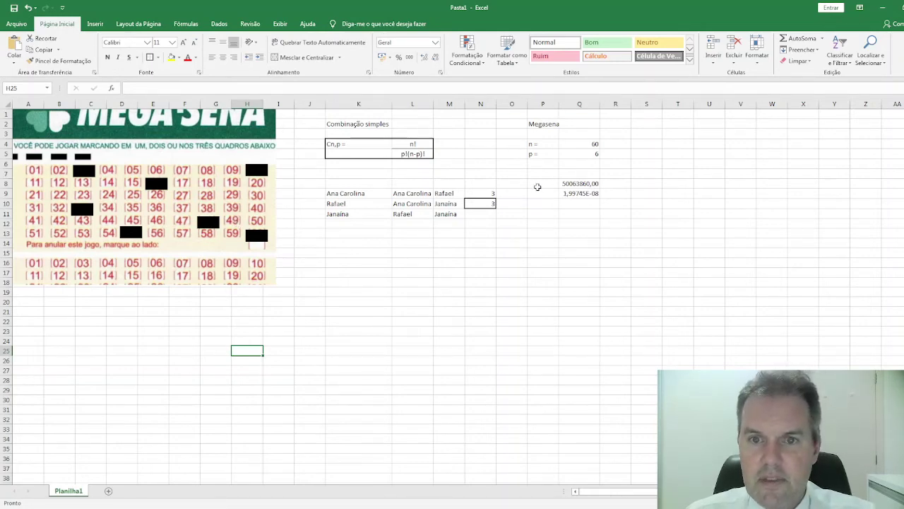
Label the number of possible games by entering "C60,6 =" in P8
left_click(541, 183)
type("C")
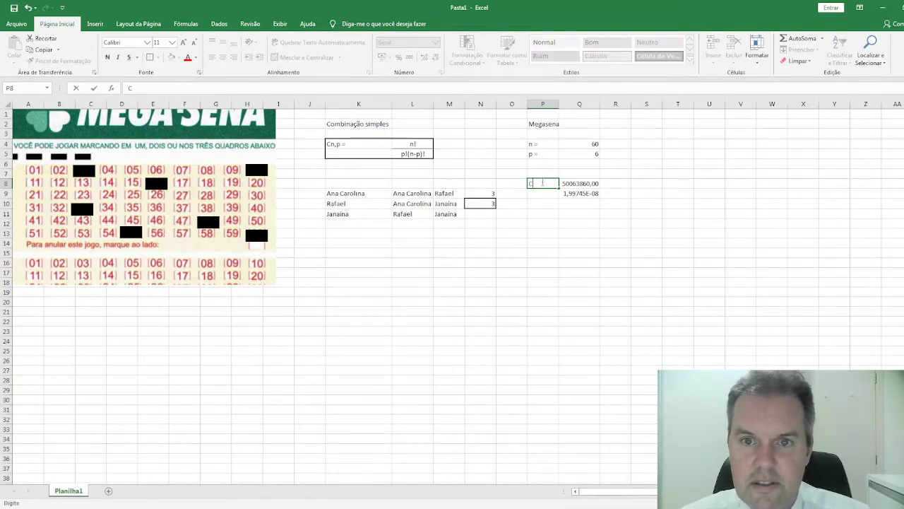
type("60")
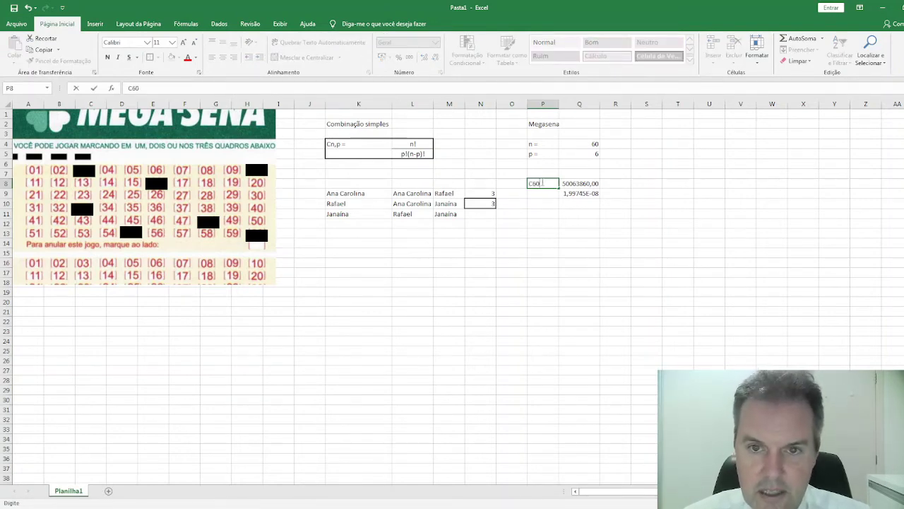
type(",")
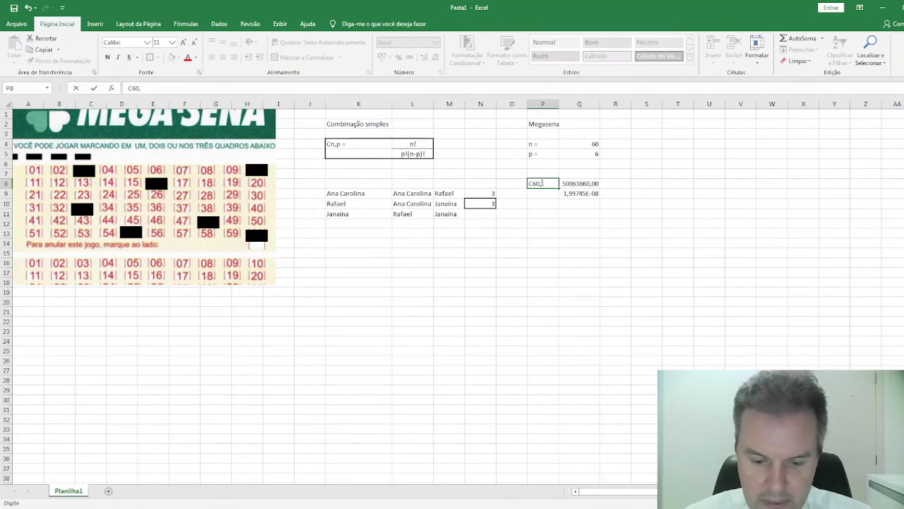
type("6")
type(" =")
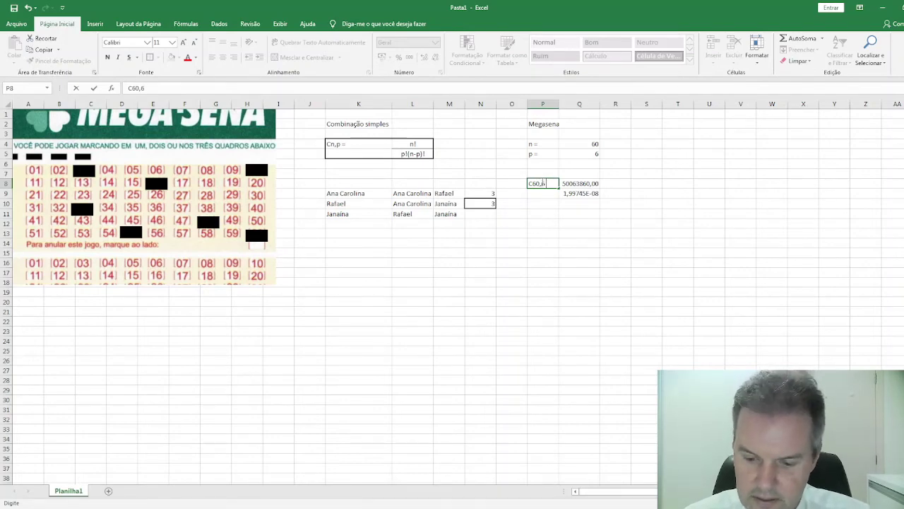
key("Return")
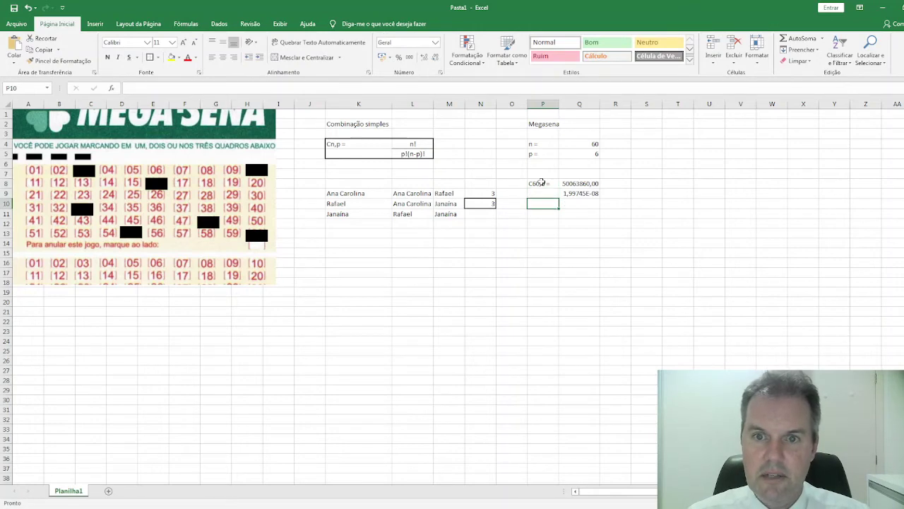
Enter the note "Mais de 50 milhões de combinações" in R8 beside the COMBIN result
left_click(626, 183)
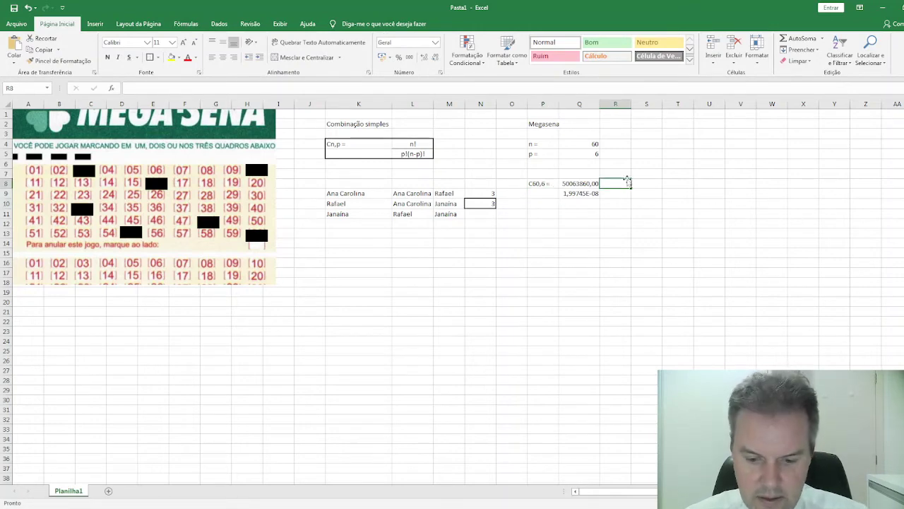
type("50 m")
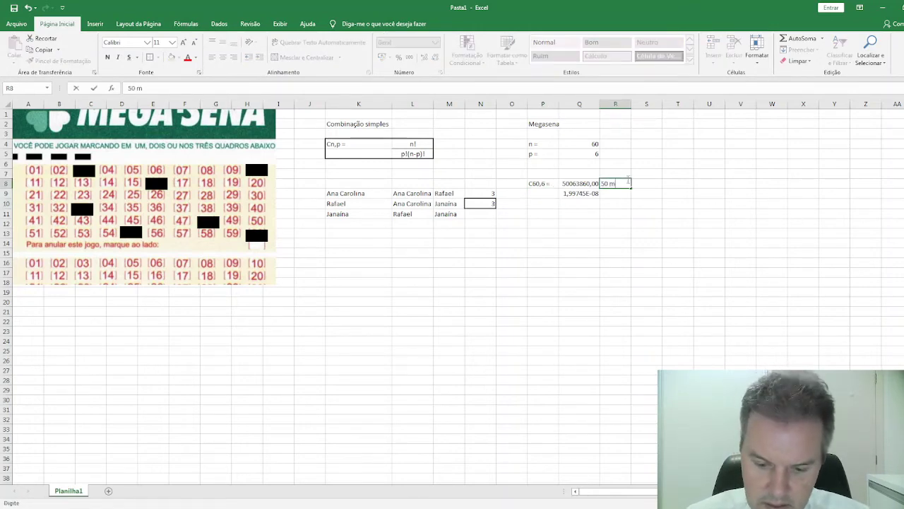
type("ilhões de c")
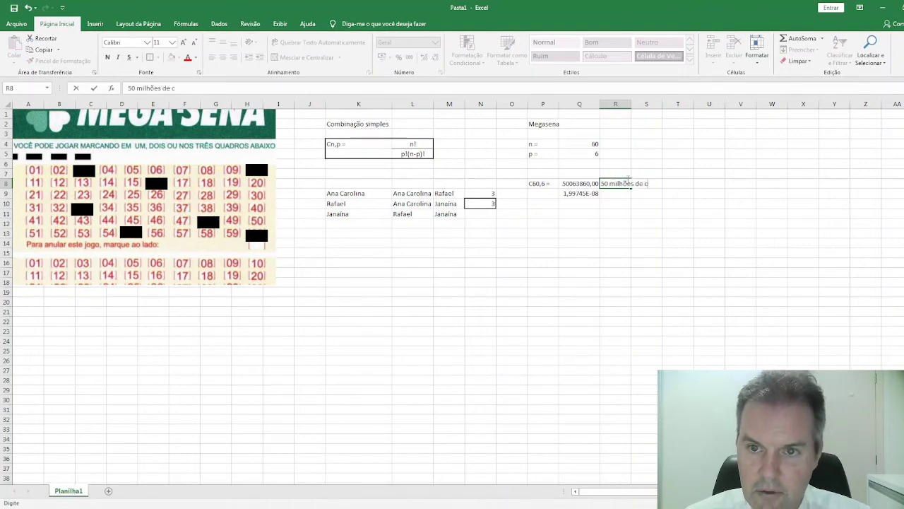
type("ombinações")
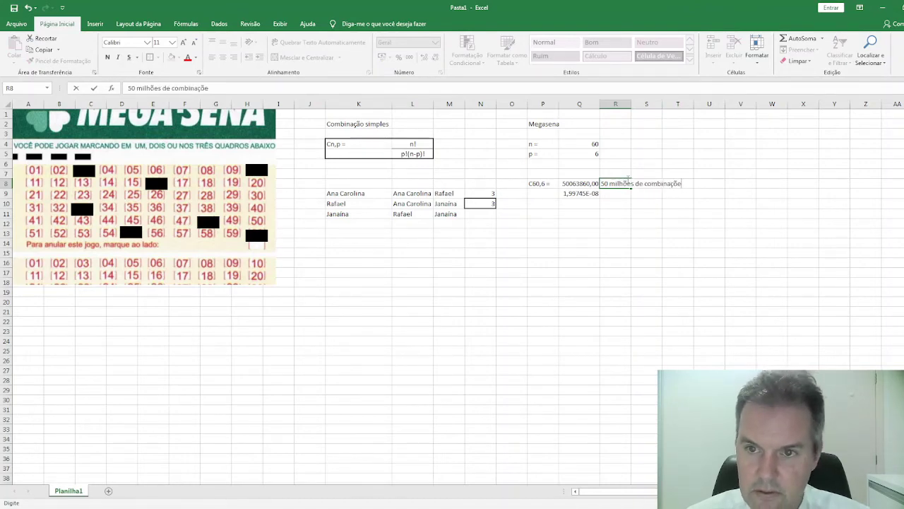
left_click(601, 183)
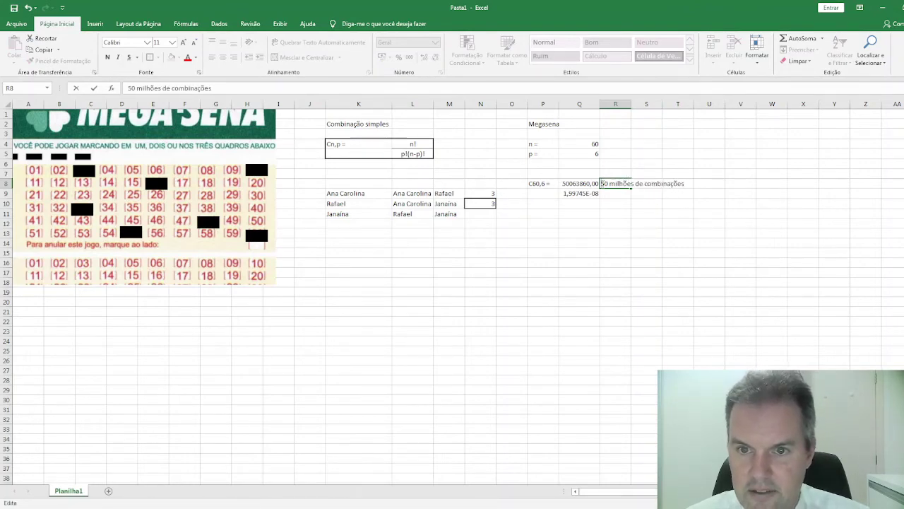
type("Mais de")
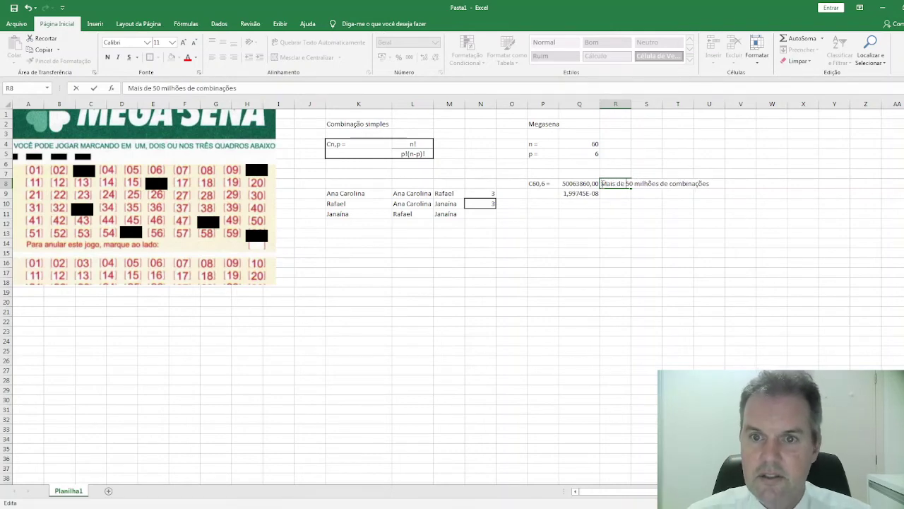
left_click(609, 221)
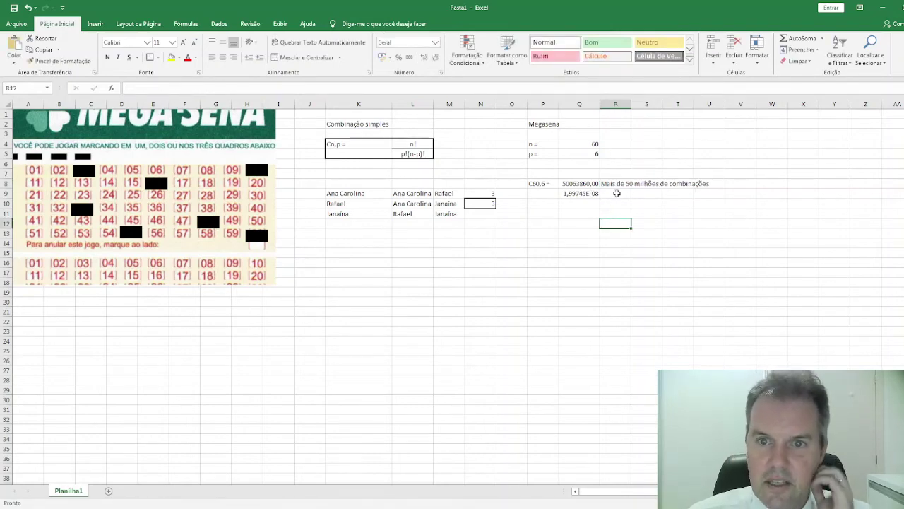
Describe the probability by entering "Proba bilidade de ganhar na megasena com uma aposta simples" in R9
left_click(616, 193)
type("Probabilidade")
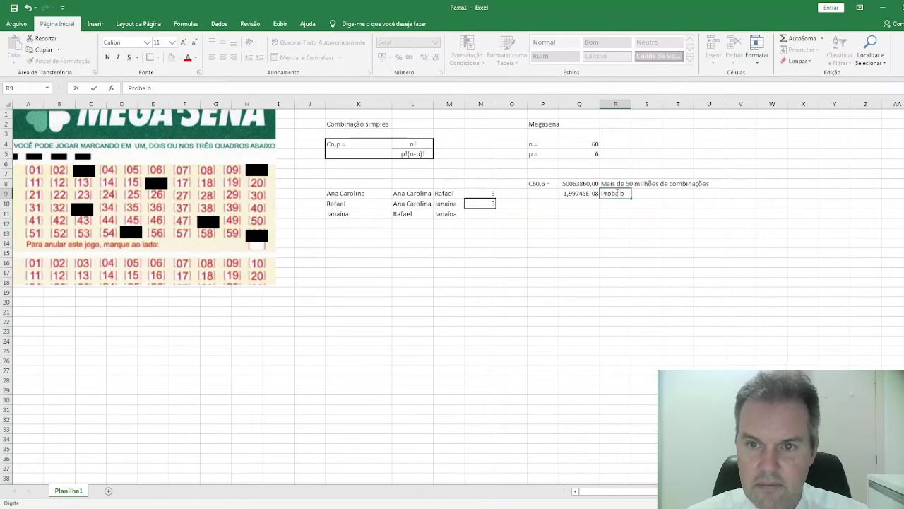
type(" de g")
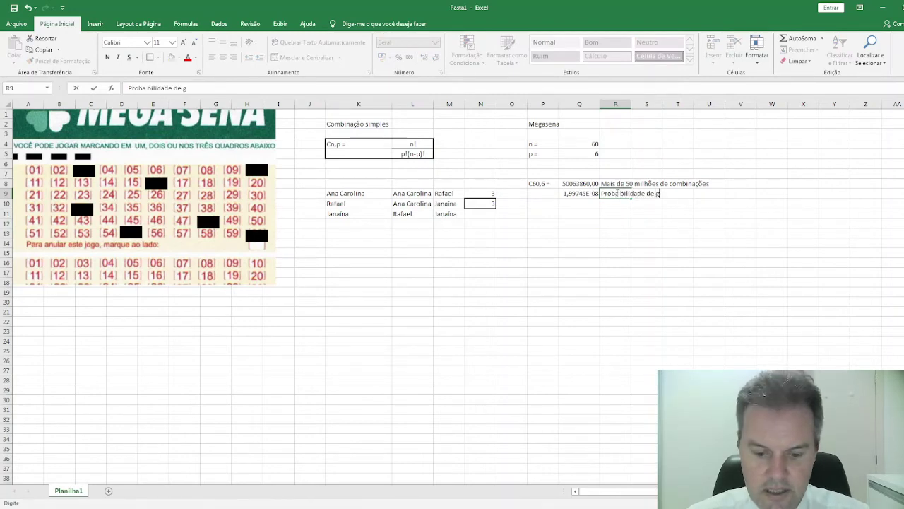
type("anhar na mega")
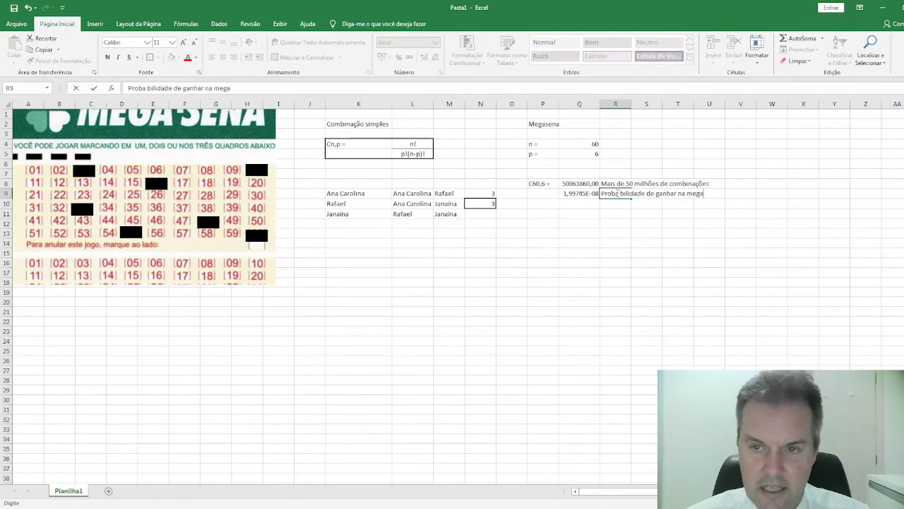
type("sena com uma")
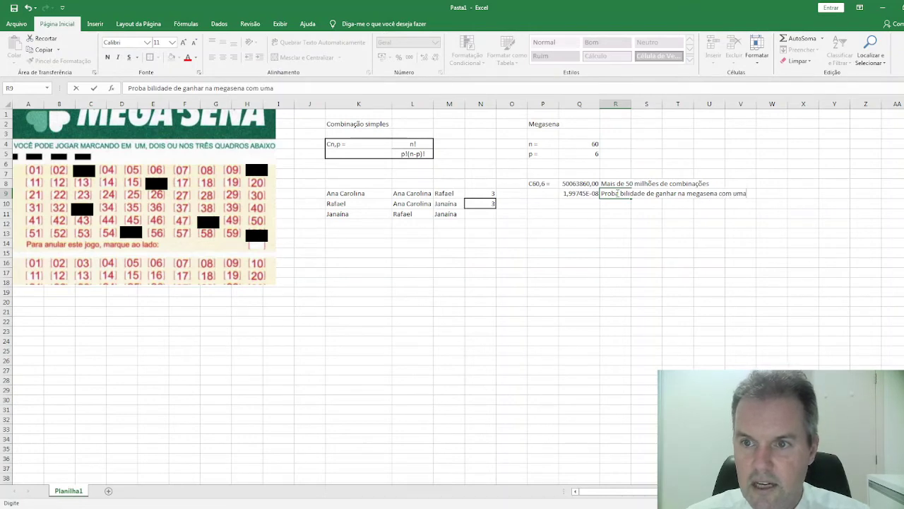
type(" aposta simples")
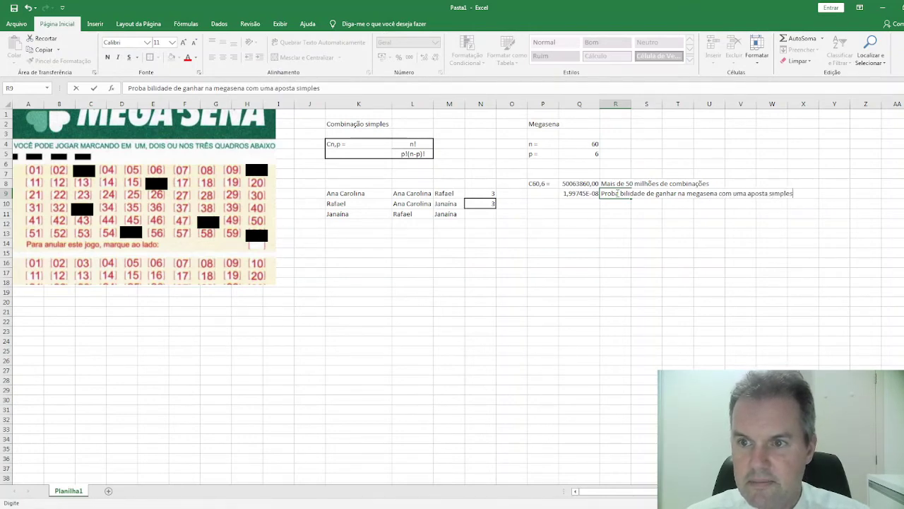
key("Return")
key("Return")
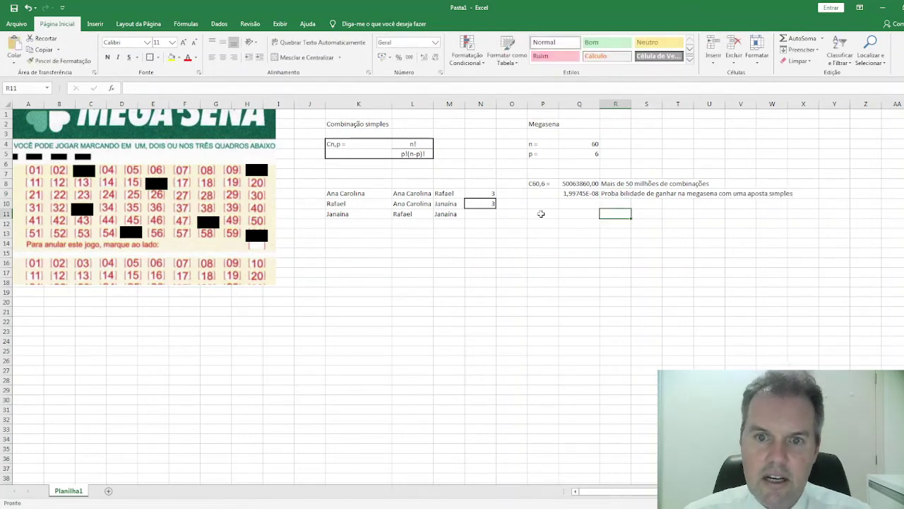
Enter the label "C7,6 =" in P12 for a bet with seven numbers
left_click(542, 214)
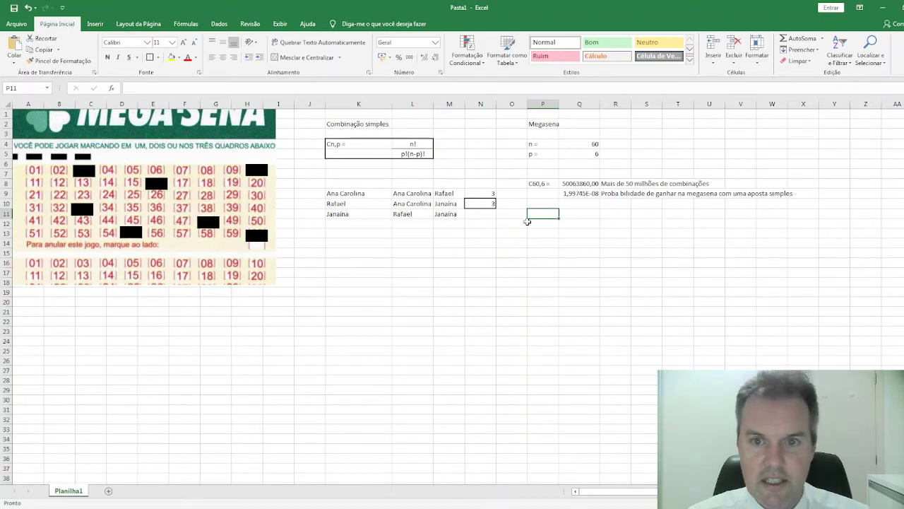
left_click(543, 226)
type("C")
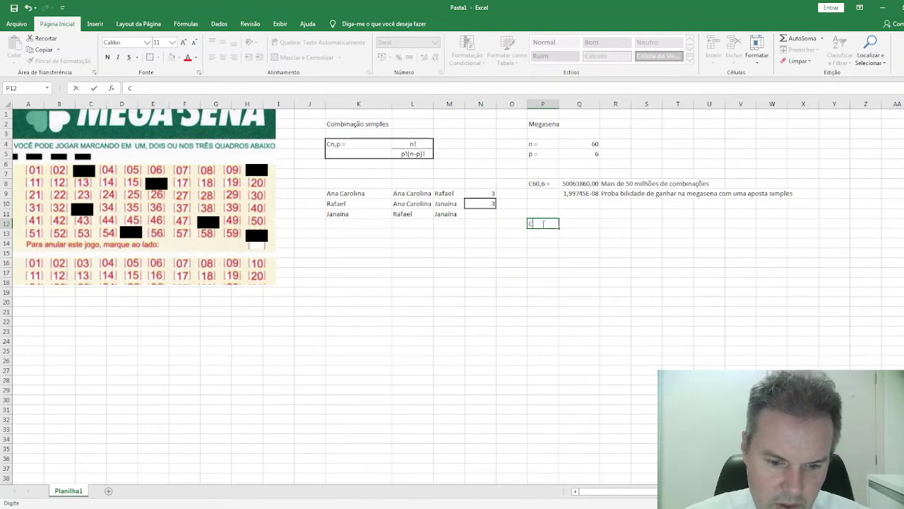
type("7")
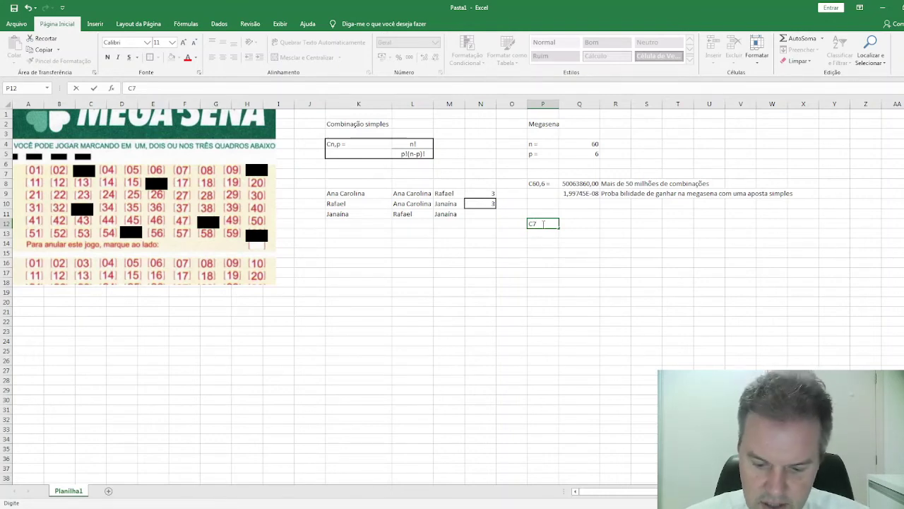
type(",6")
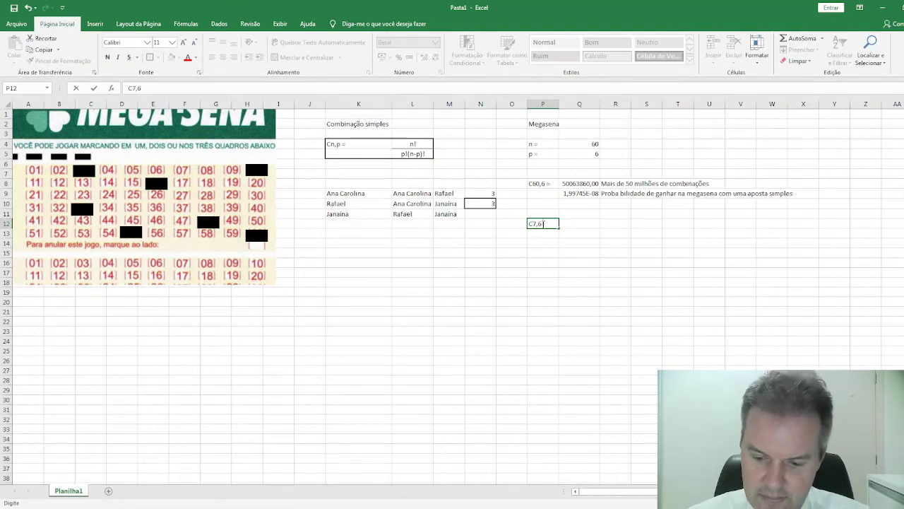
type(" =")
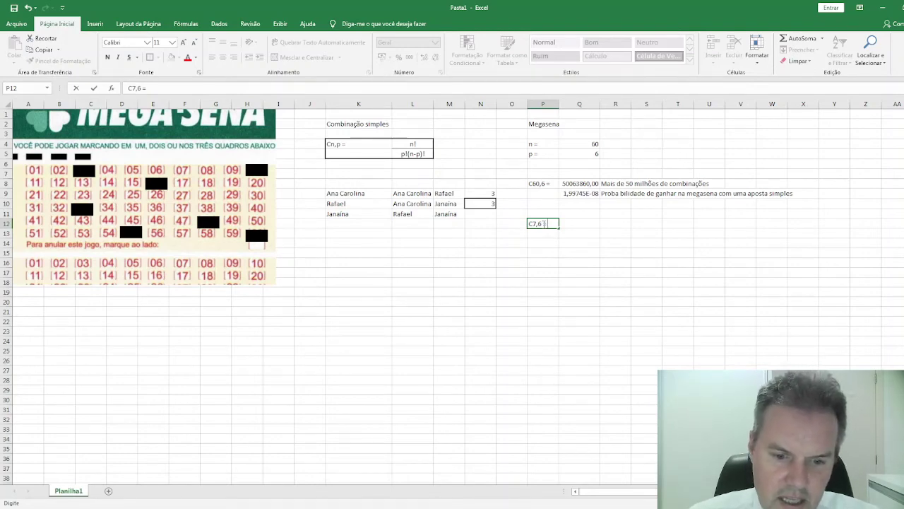
Write out the seven-number combination as a fraction, entering "7!" in Q12 and "6!1!" in Q13
left_click(570, 222)
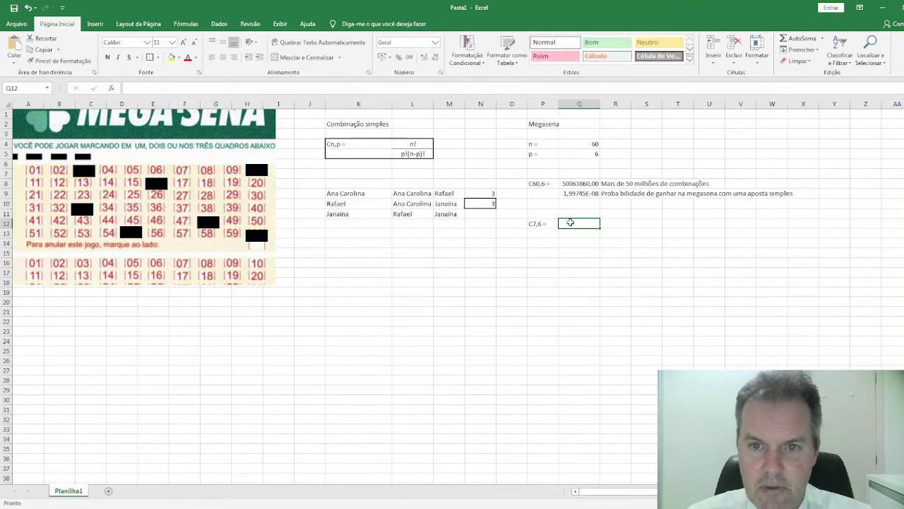
type("7!")
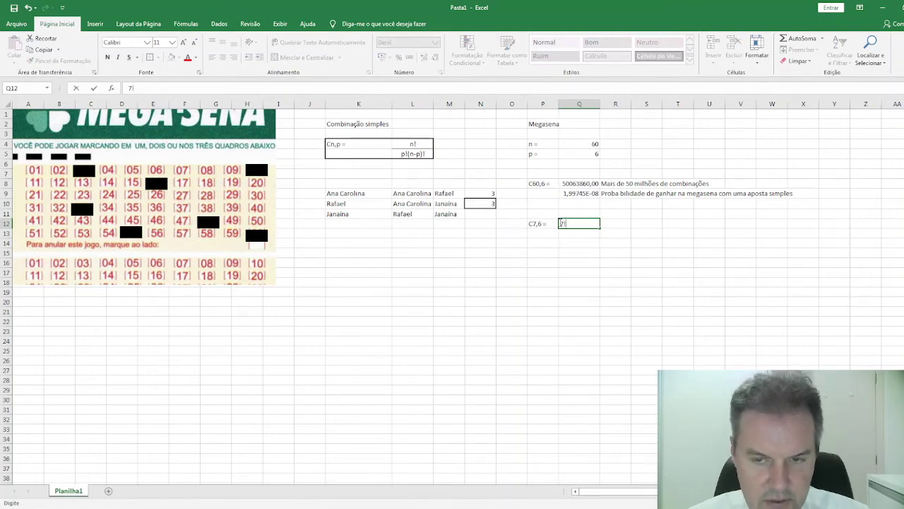
key("Return")
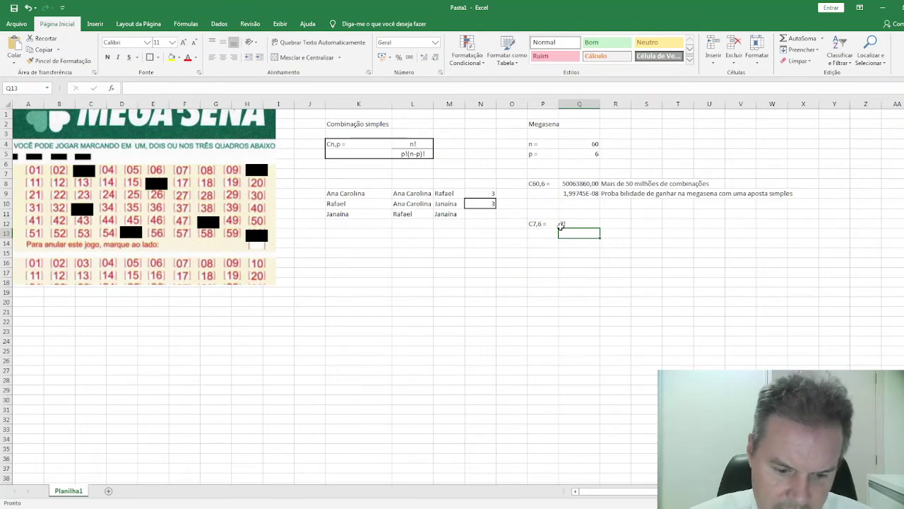
type("6!")
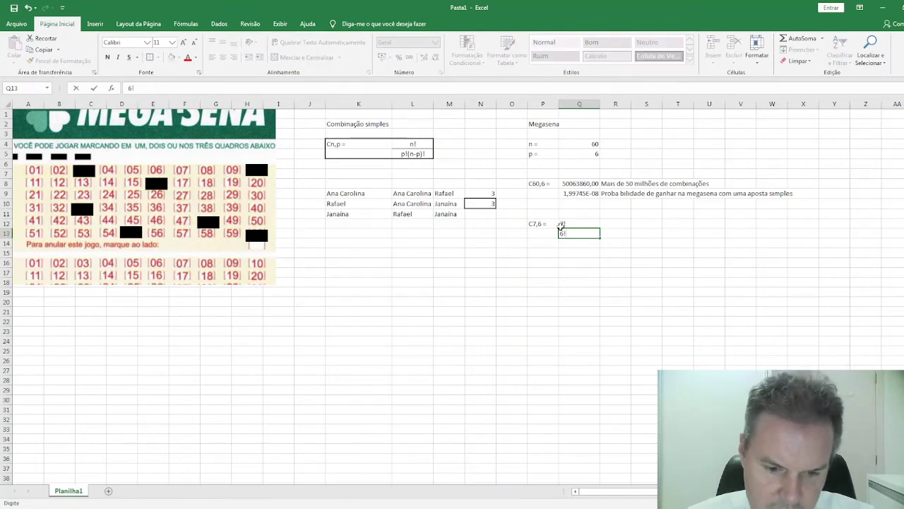
type("1")
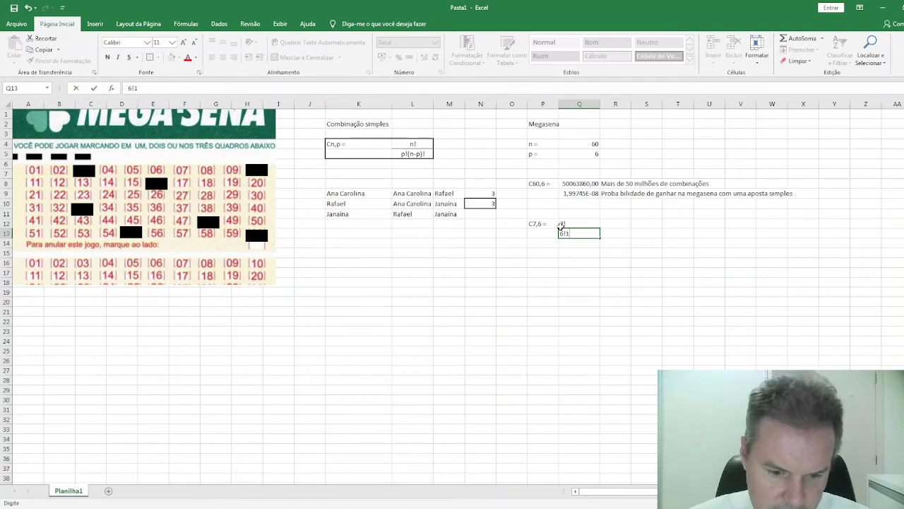
type("!")
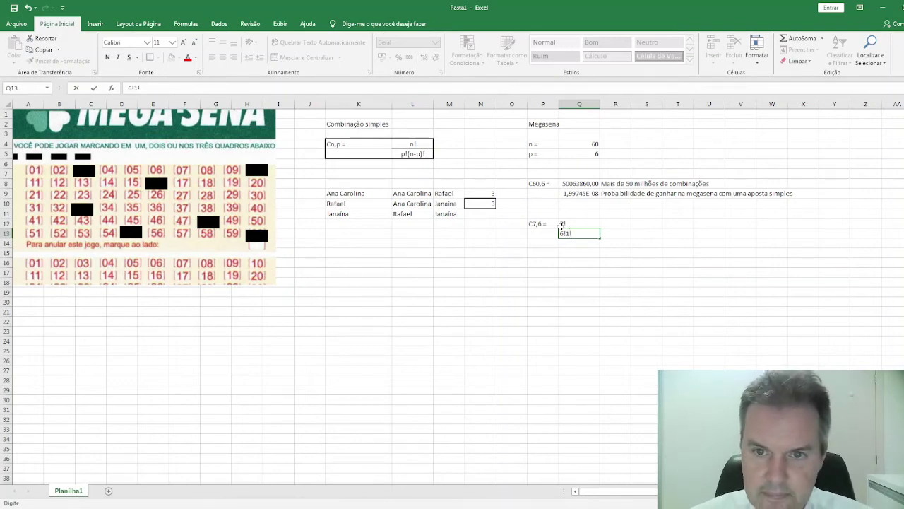
left_click(561, 225)
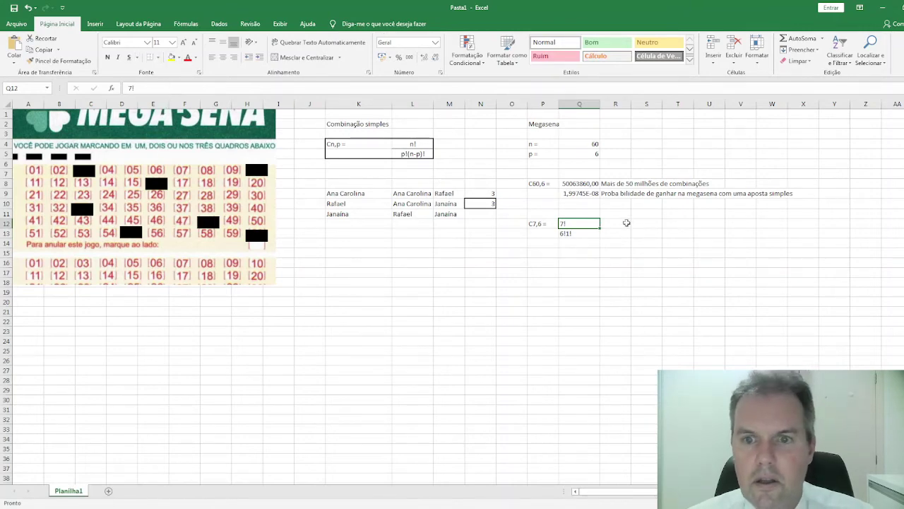
Calculate the number of games in a seven-number bet with =COMBIN(7;6) in R12
left_click(627, 223)
type("=")
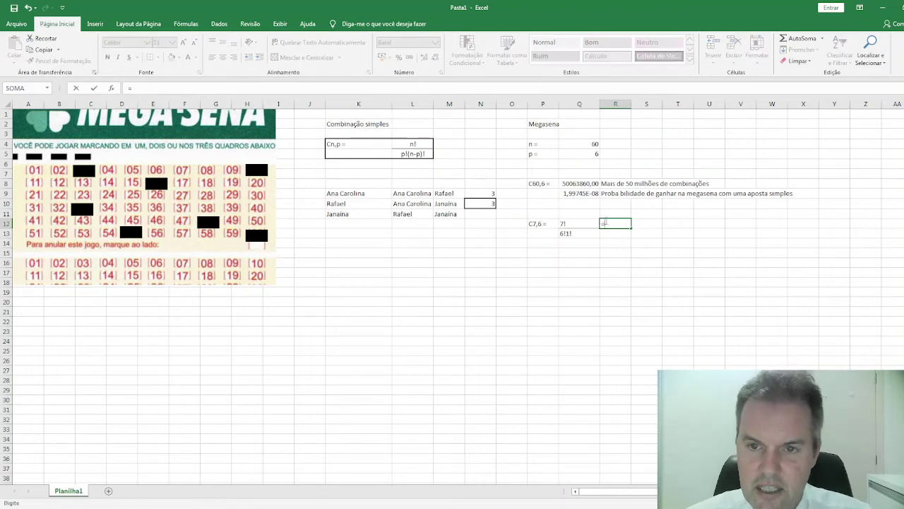
type("combin")
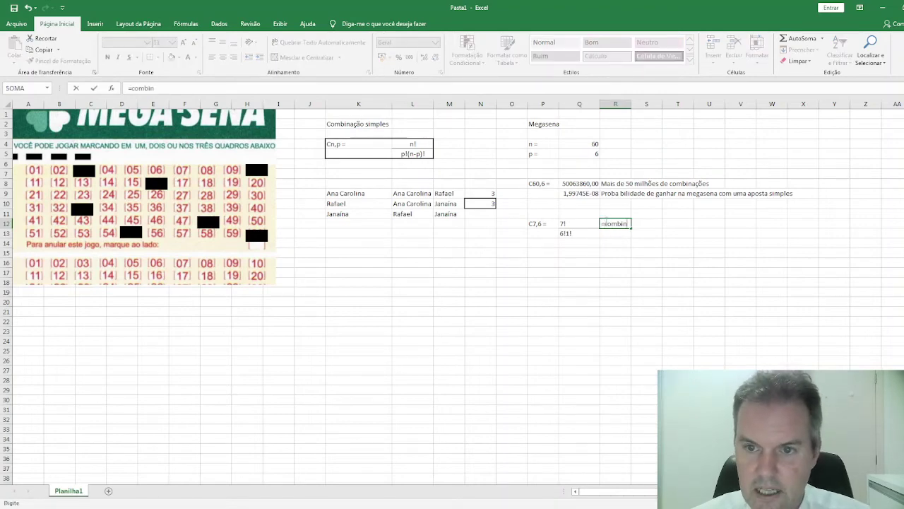
key("Tab")
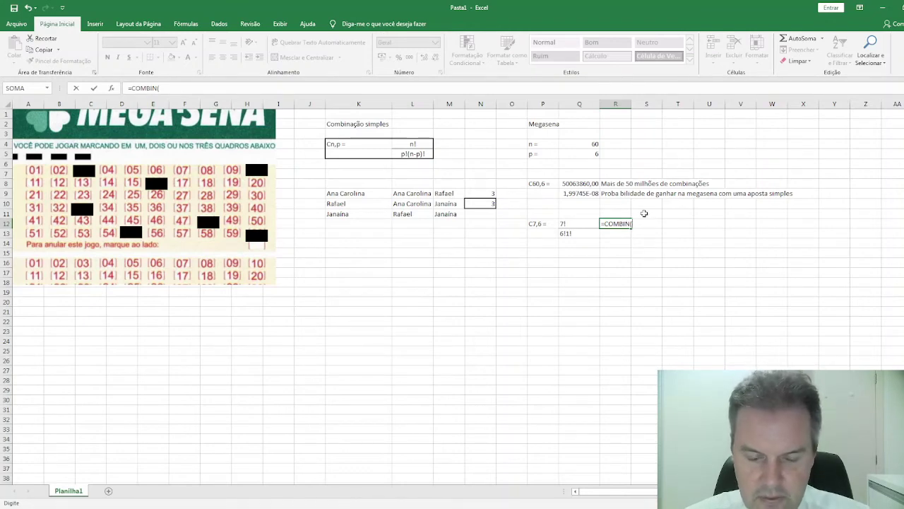
type("7")
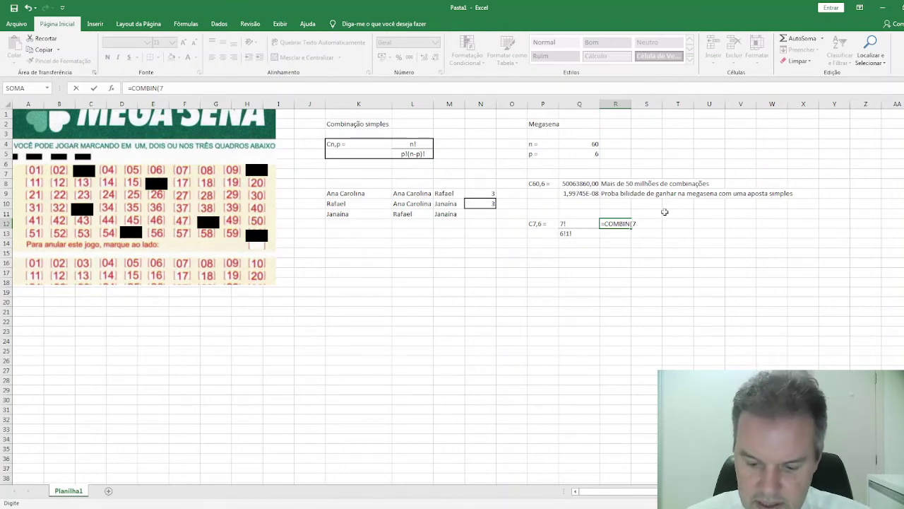
type(";")
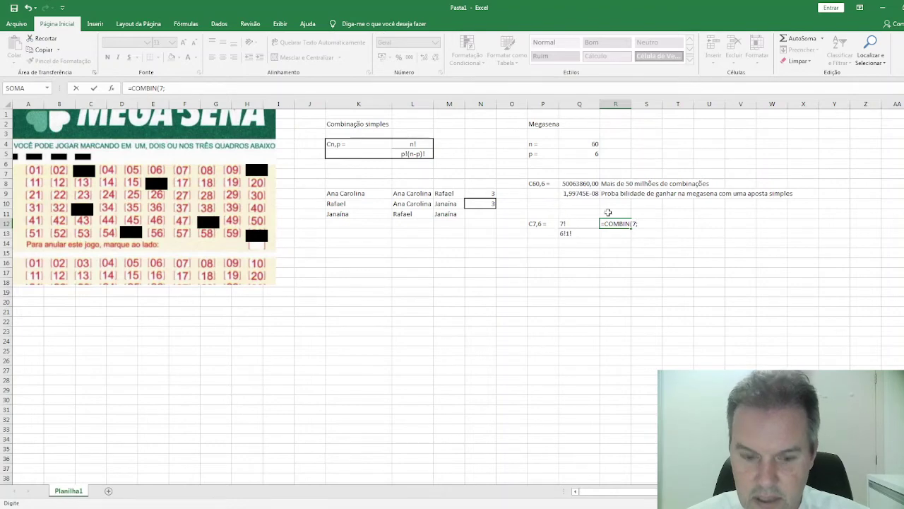
type("6)")
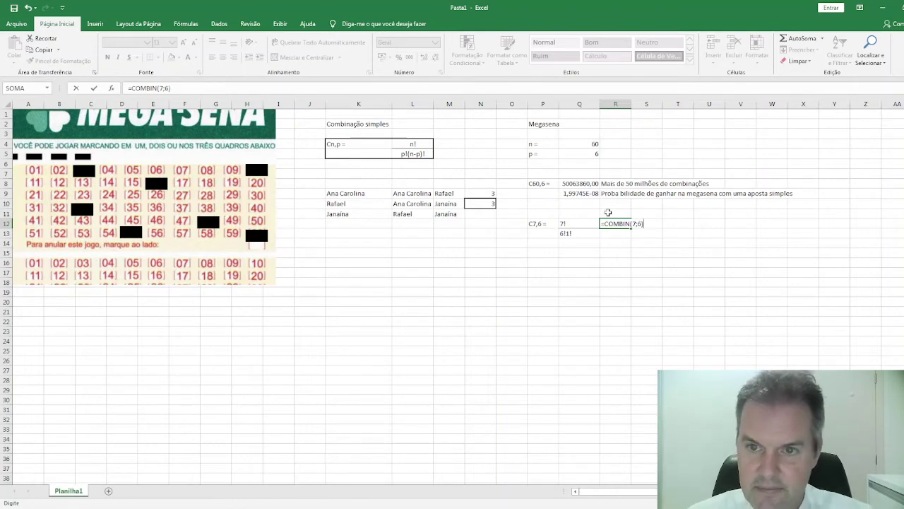
key("Return")
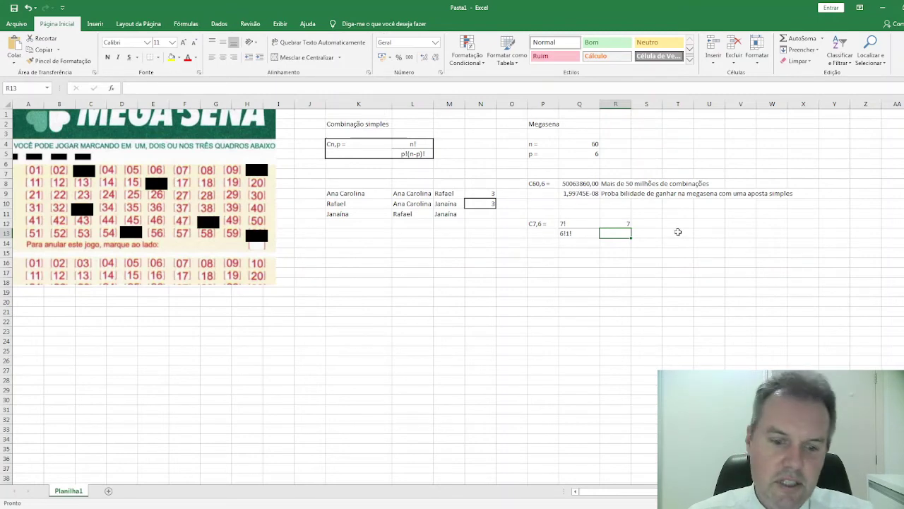
left_click(619, 223)
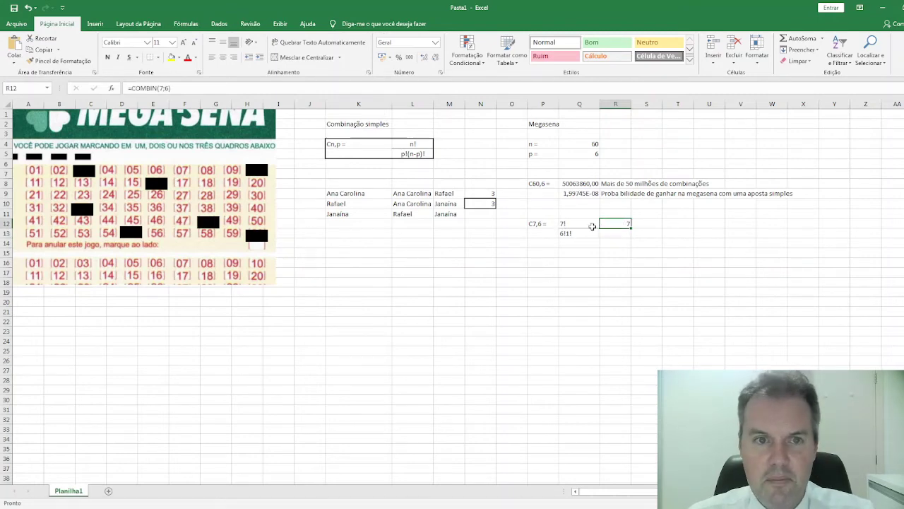
Divide the seven-number bet price by the simple bet price with =31,50/4,50 in P16
left_click(539, 261)
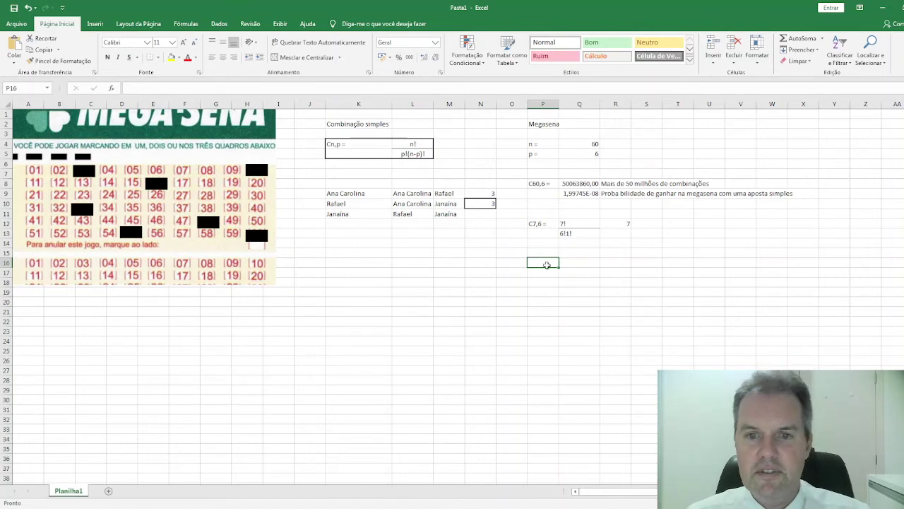
type("=")
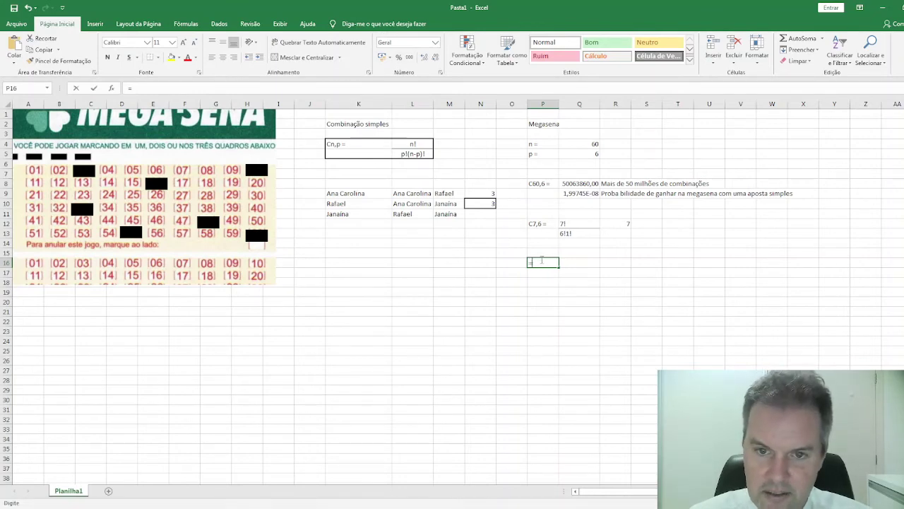
type("31,50")
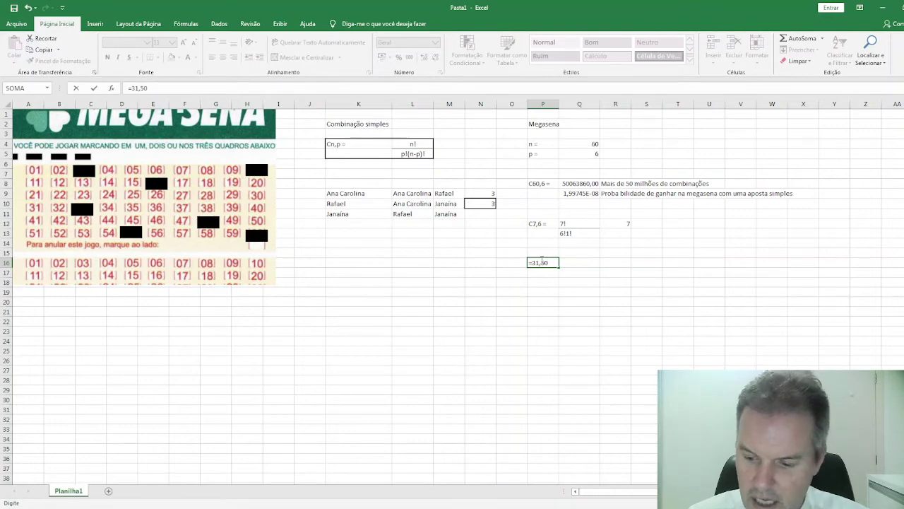
type("/")
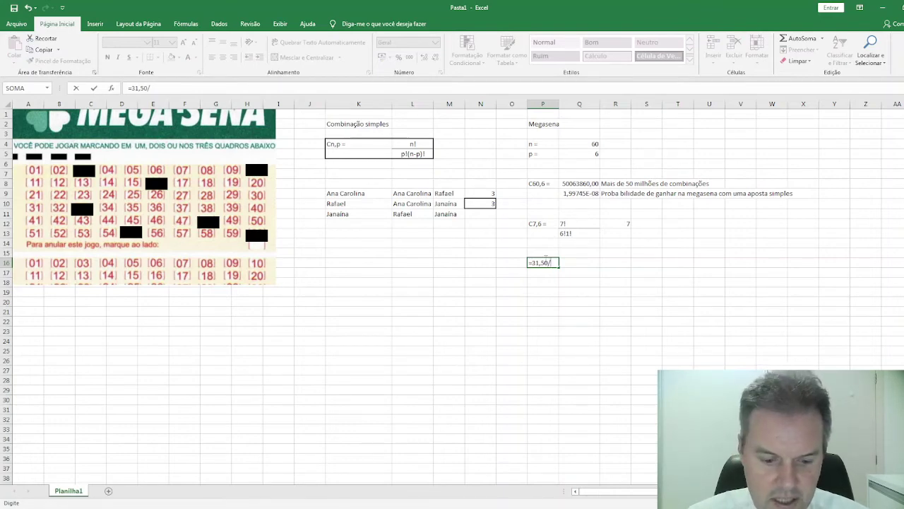
type("4,50")
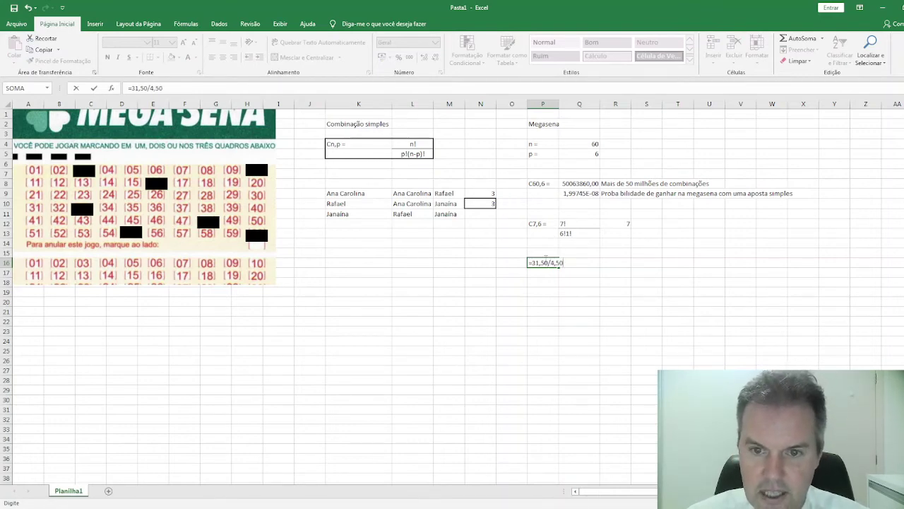
key("ctrl+Return")
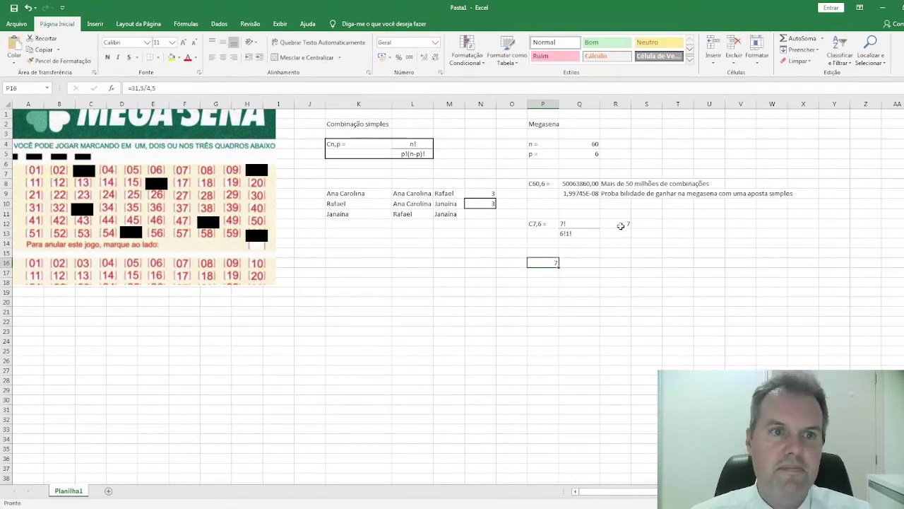
Highlight the price ratio in P16 and the COMBIN result in R12 with yellow fill
left_click(172, 57)
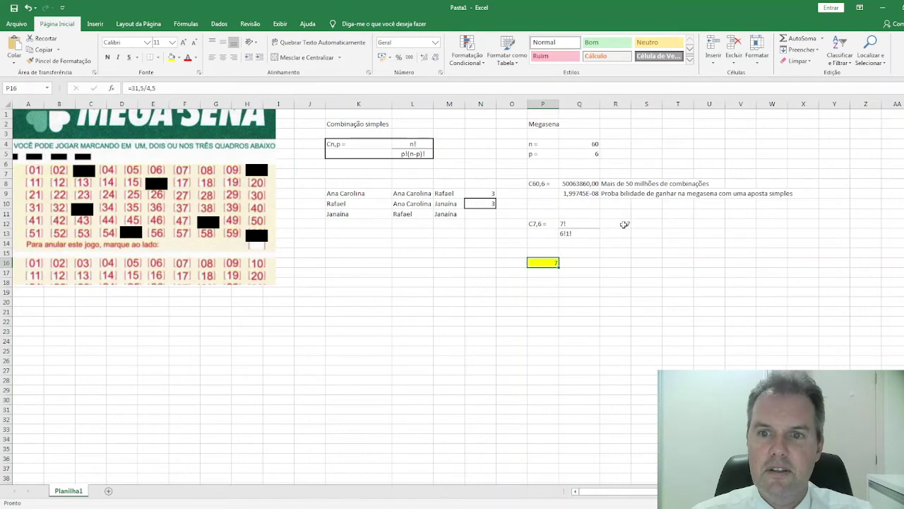
left_click(625, 224)
left_click(172, 56)
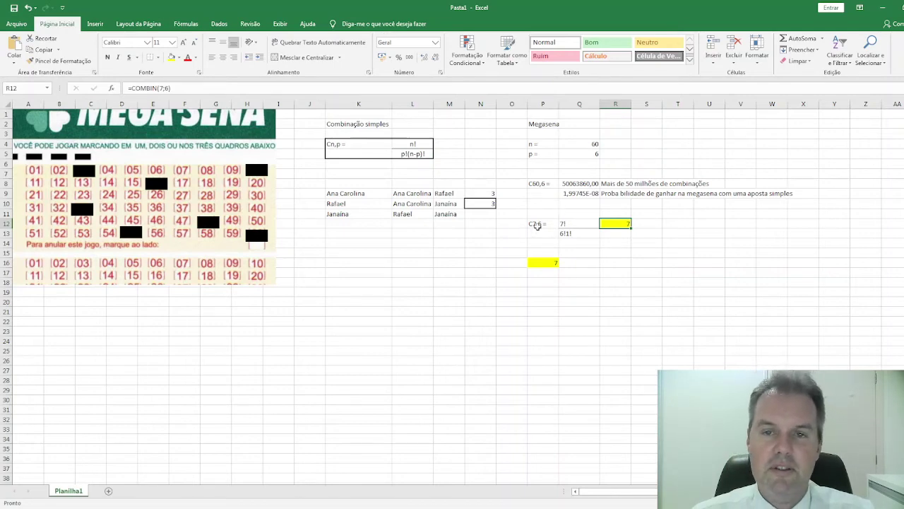
left_click(542, 262)
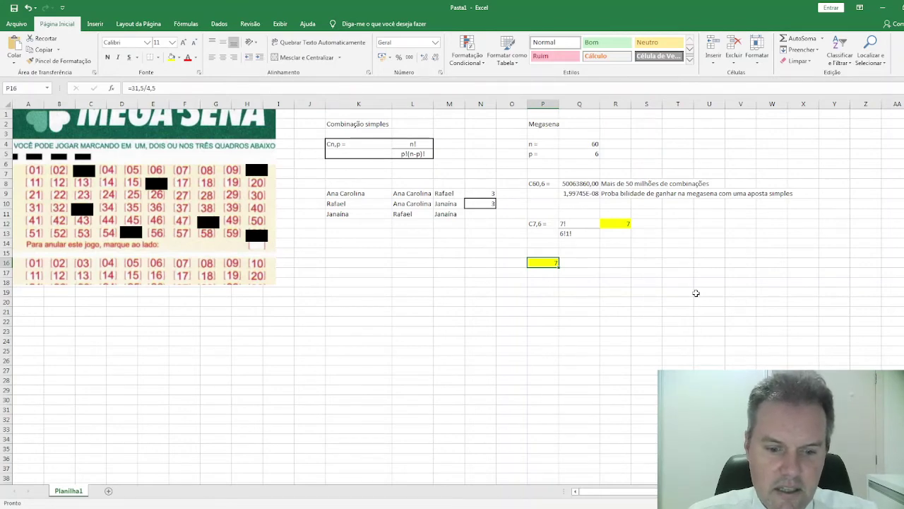
Enter the label "C8,6 =" in P19 for a bet with eight numbers
left_click(541, 293)
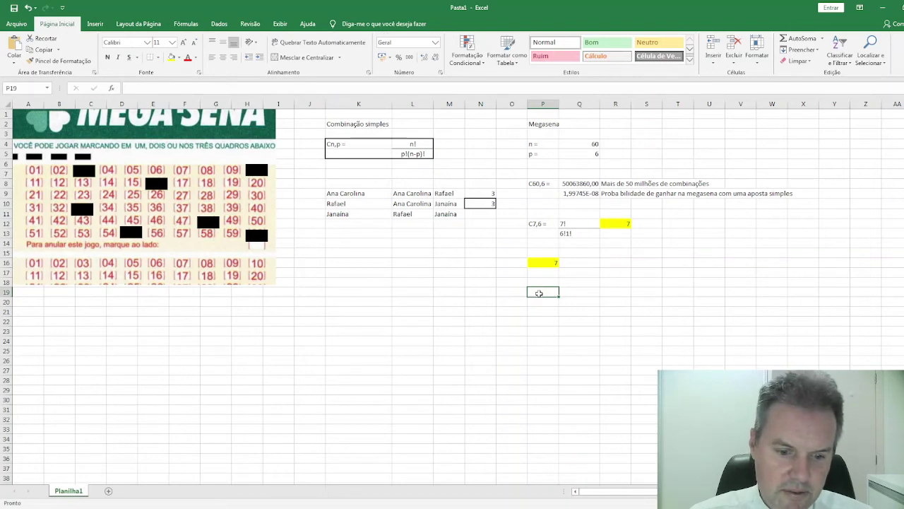
type("C8,")
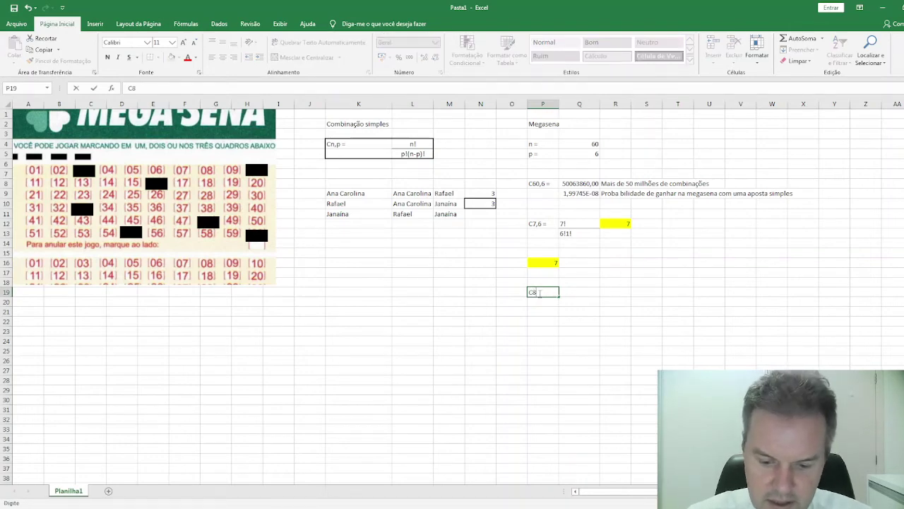
type("6")
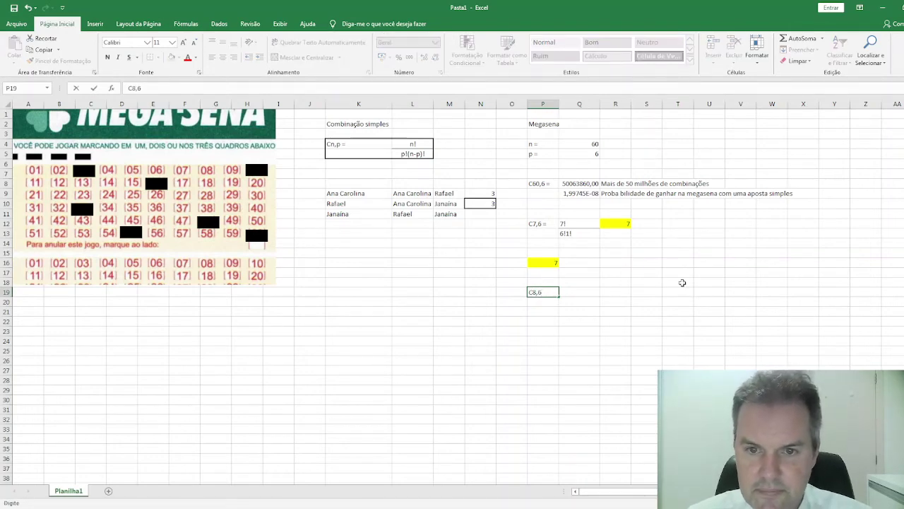
type(" =")
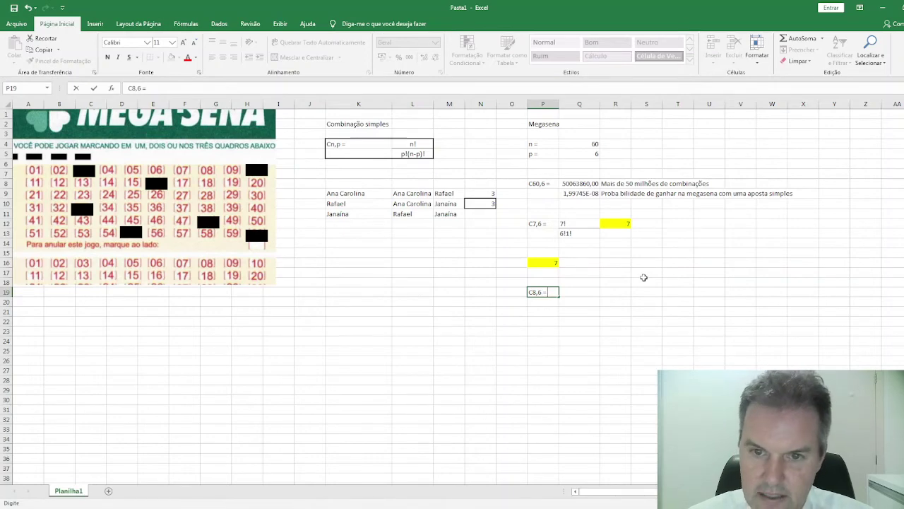
Calculate the number of games in an eight-number bet with =COMBIN(8;6) in Q19
left_click(572, 293)
type("=")
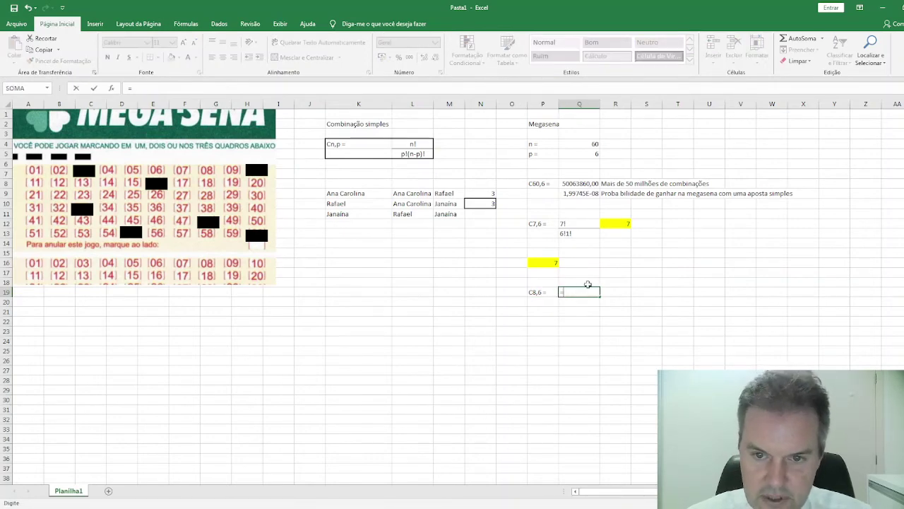
type("combin")
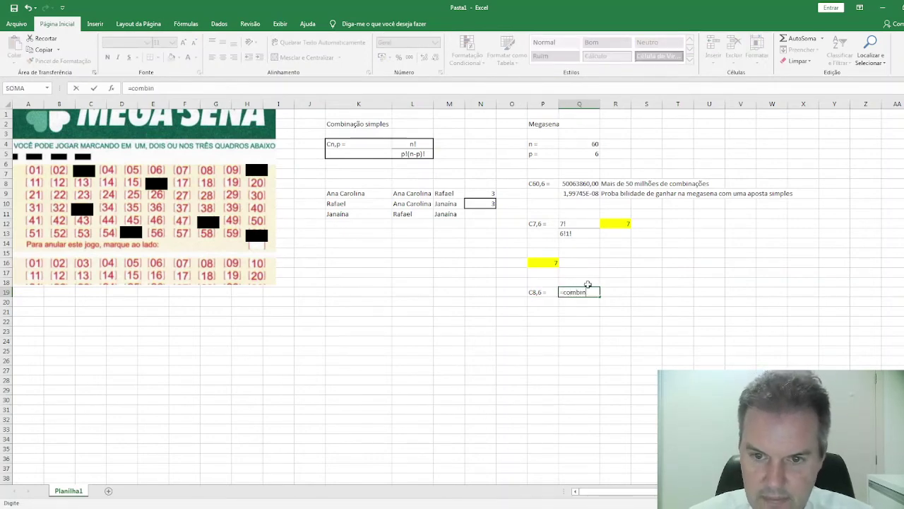
type("(")
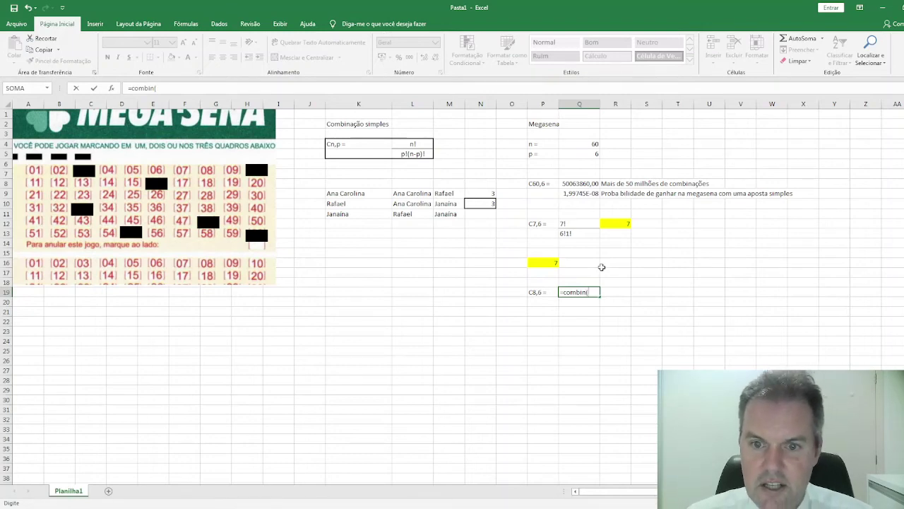
type("8")
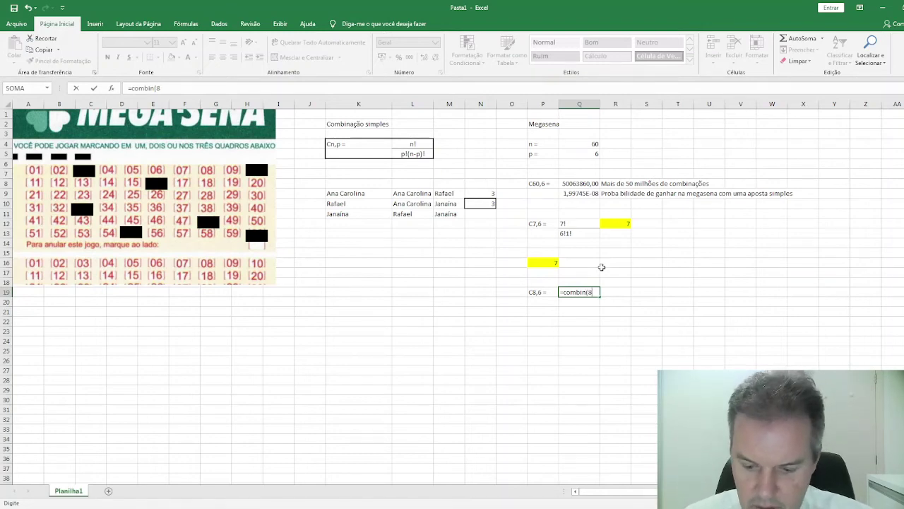
type(";6)")
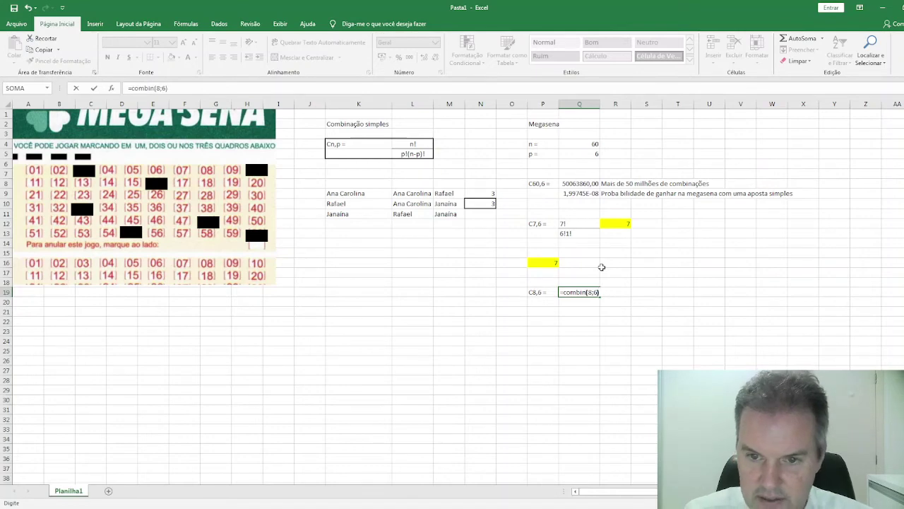
key("Return")
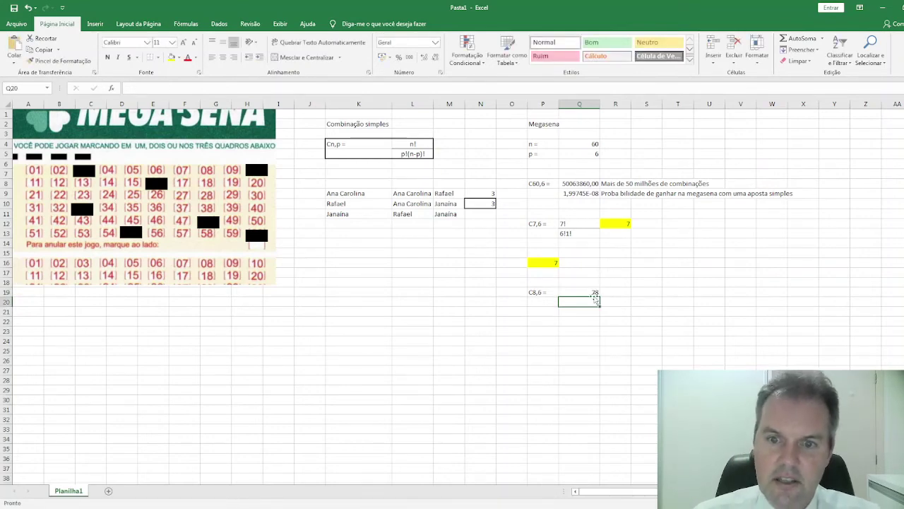
left_click(590, 294)
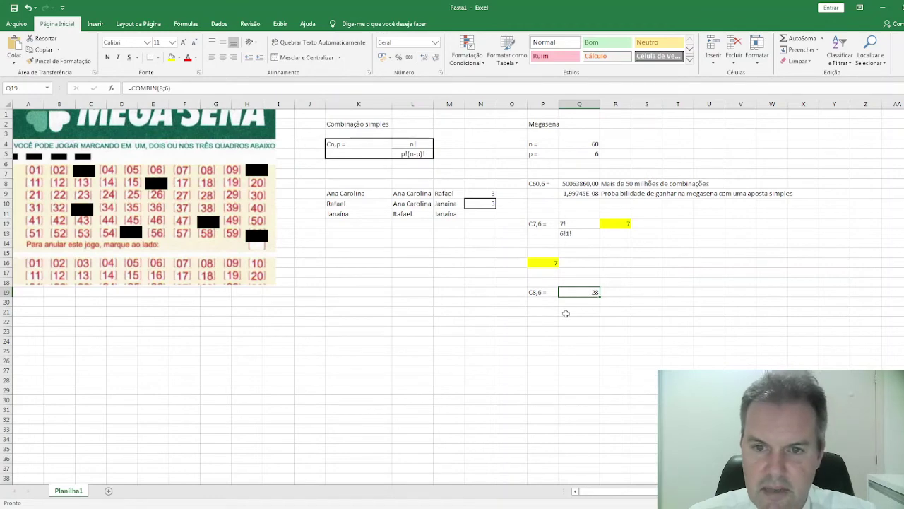
Calculate the cost of the eight-number bet in P21 with =28*4,40
left_click(543, 312)
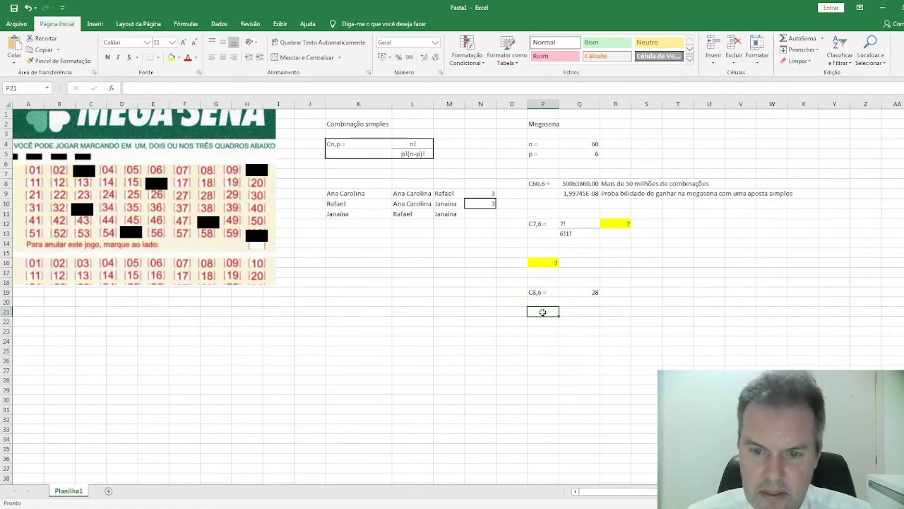
type("=")
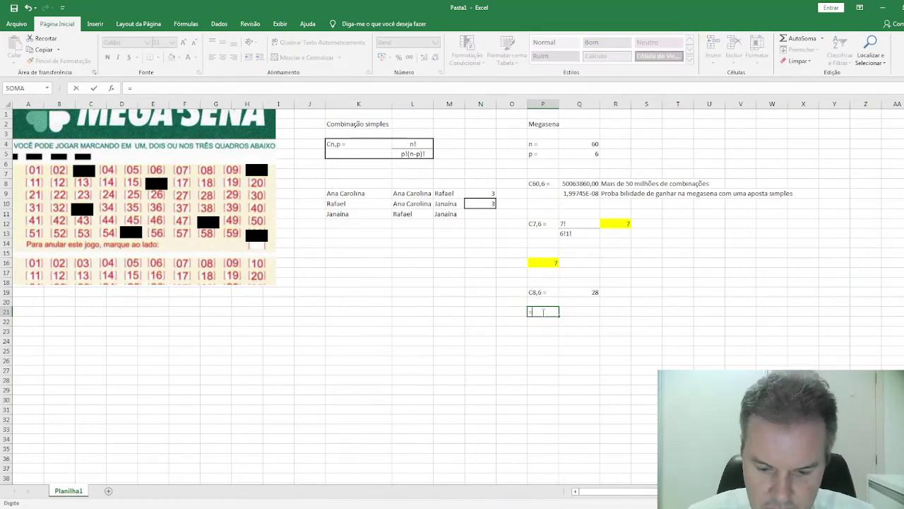
type("28")
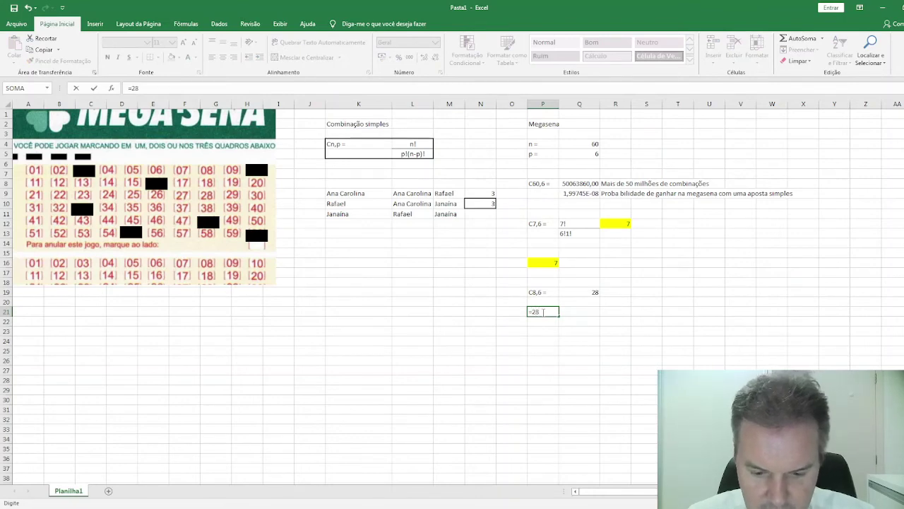
type("*4,40")
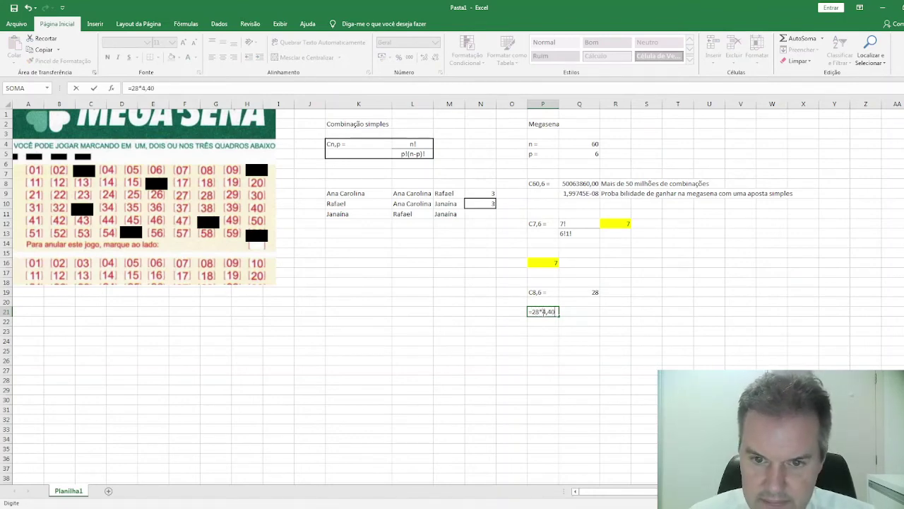
key("Return")
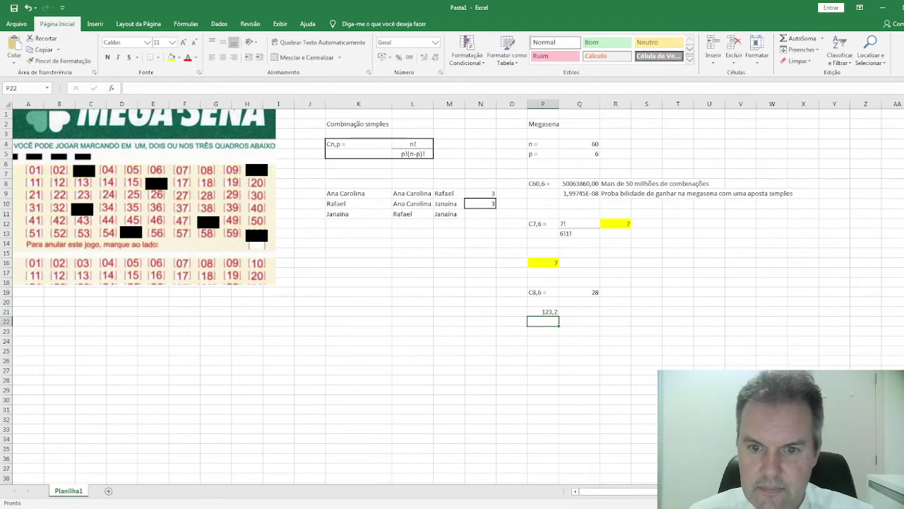
left_click(586, 292)
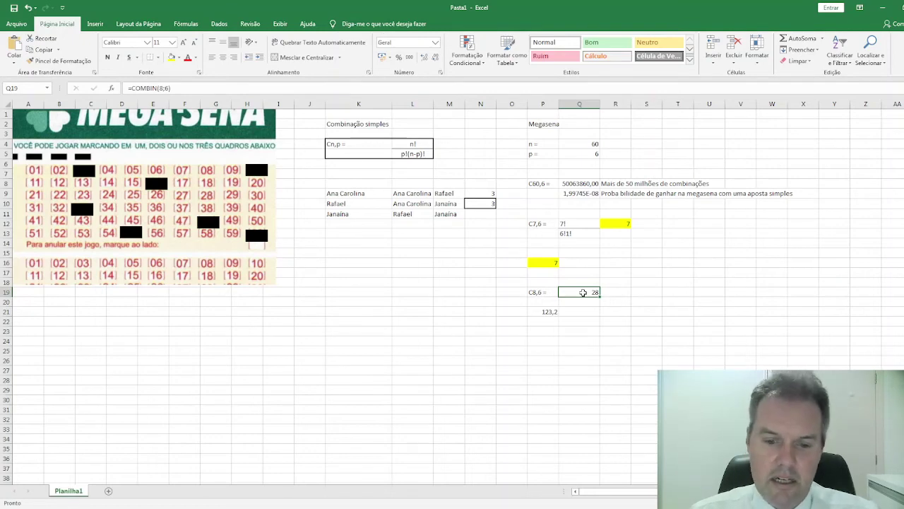
Bring the total number of Mega-Sena combinations into T19 with the reference =Q8
left_click(671, 270)
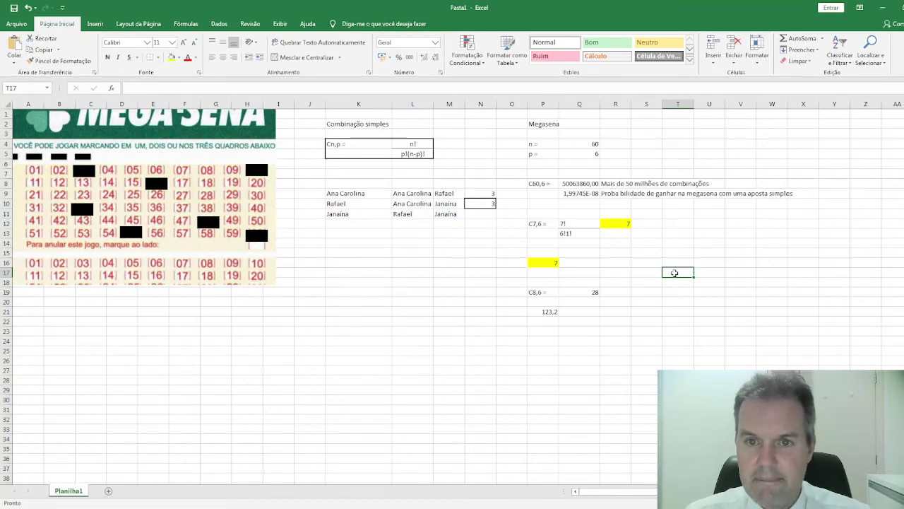
left_click(572, 184)
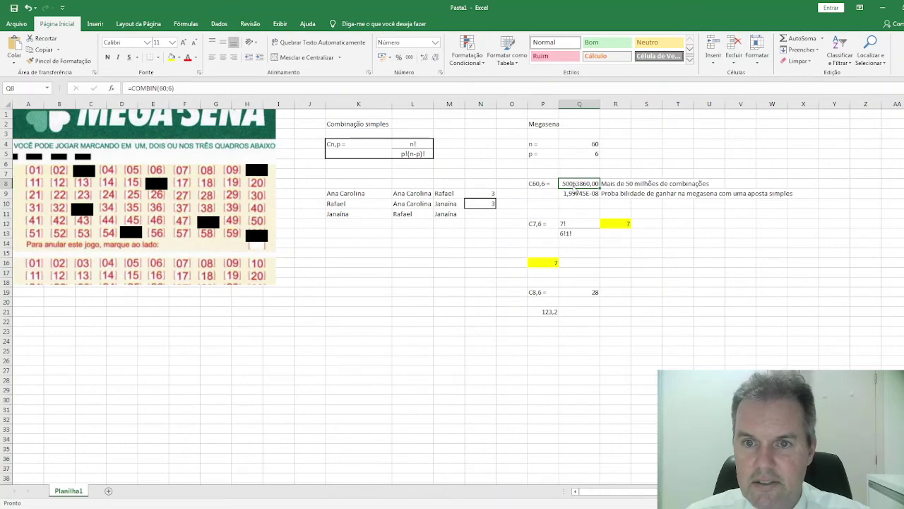
left_click(677, 294)
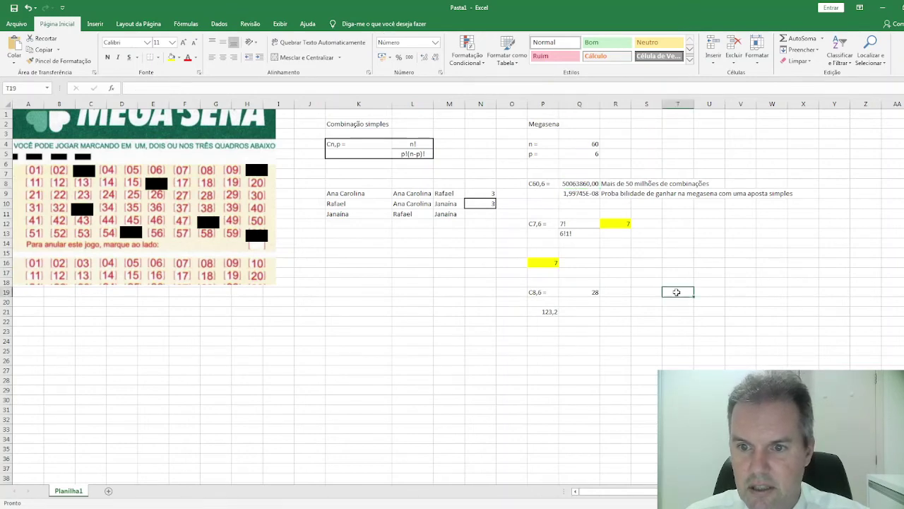
type("=")
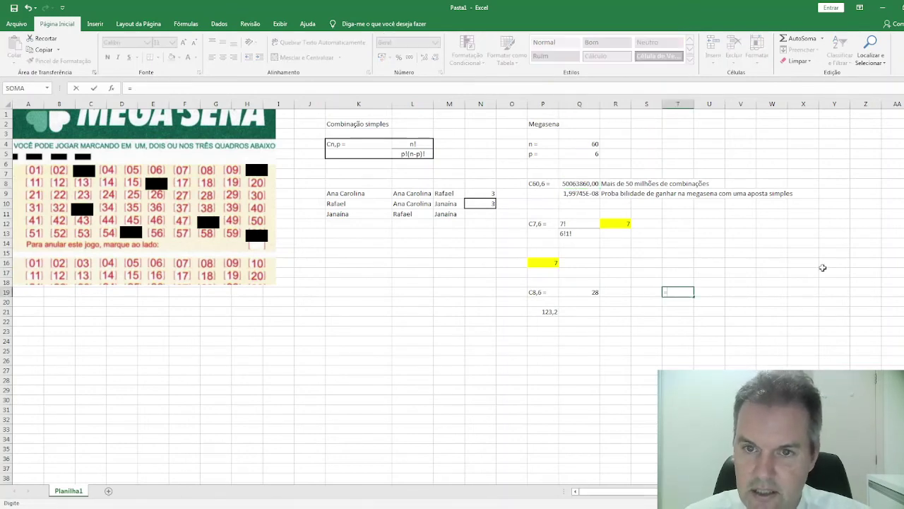
left_click(583, 183)
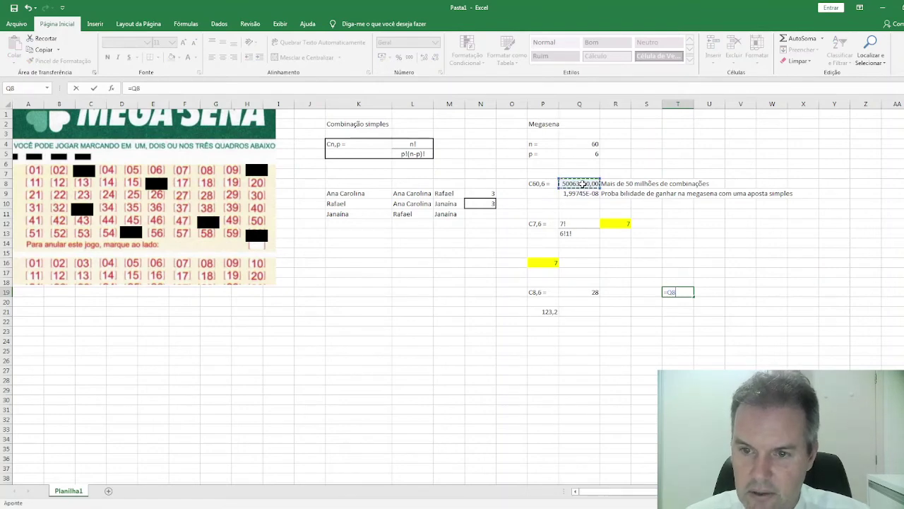
key("Return")
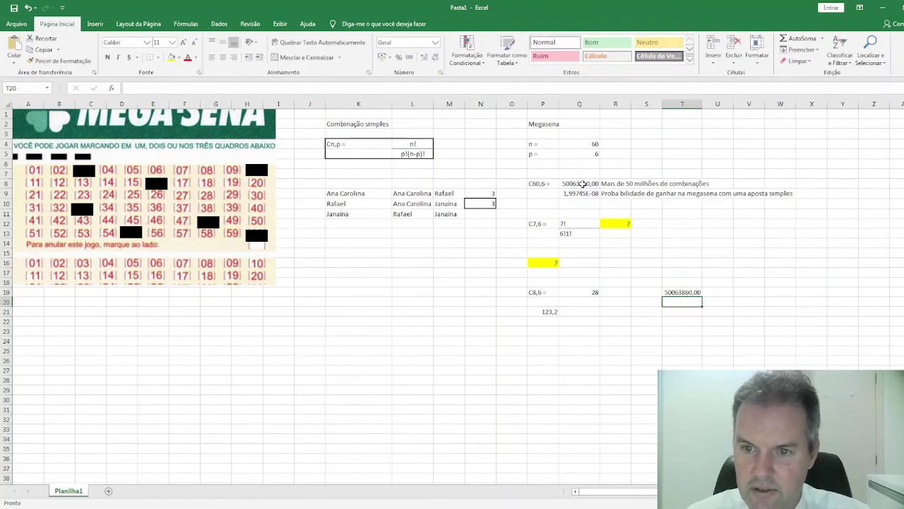
Enter the simple bet price in U19 as =4,5
left_click(717, 290)
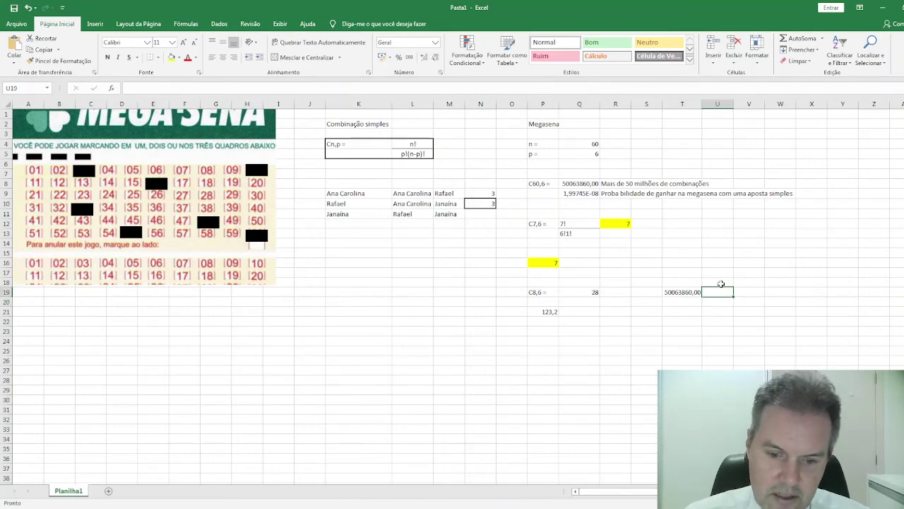
type("=4,5")
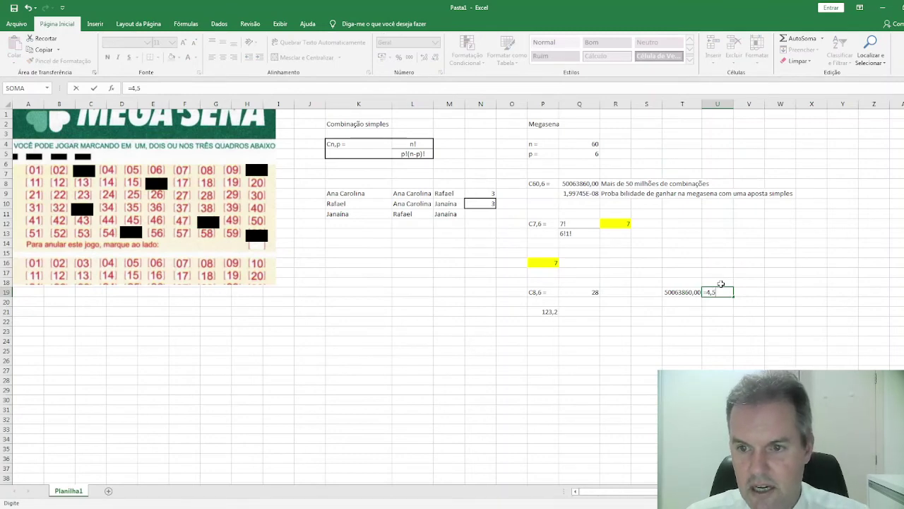
key("Return")
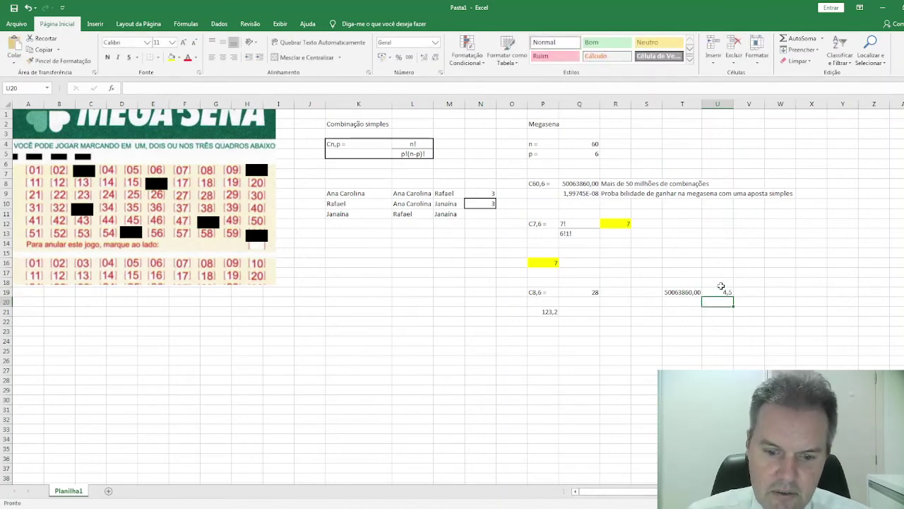
Calculate the cost of betting on every combination in U20 with =T19*U19
type("=")
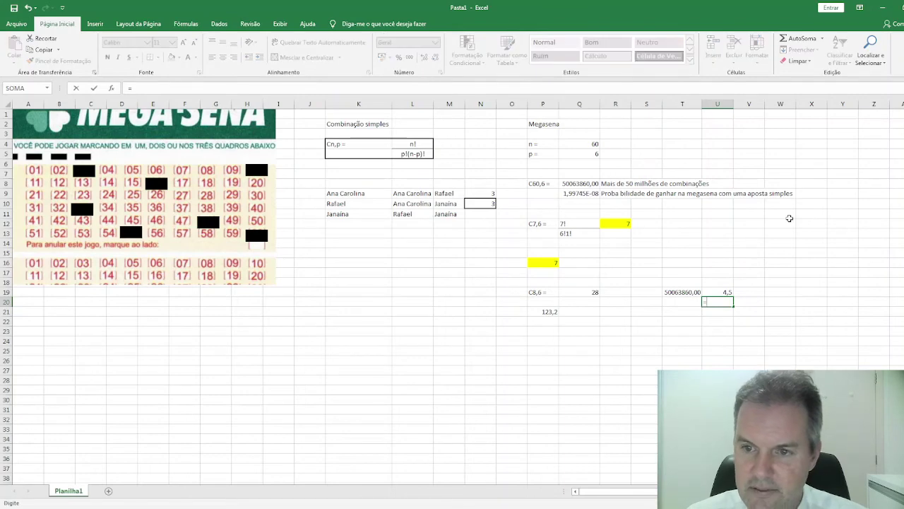
left_click(683, 292)
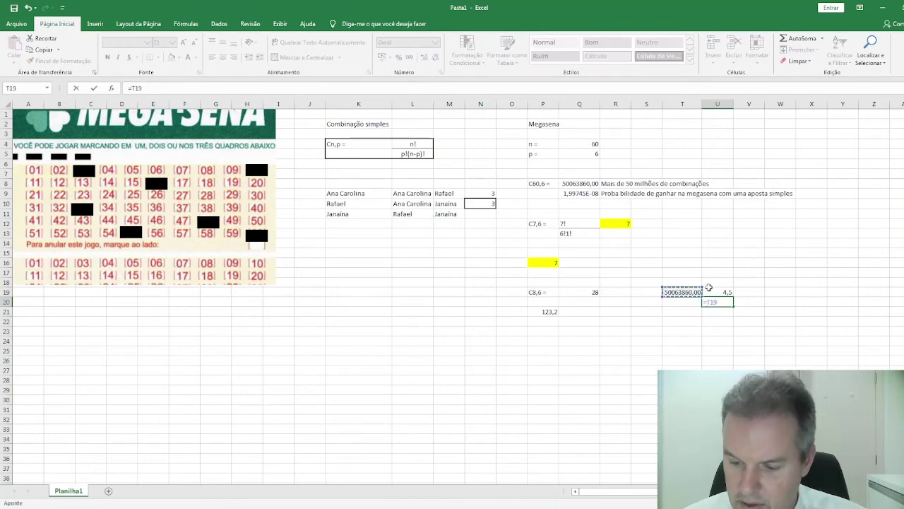
type("/")
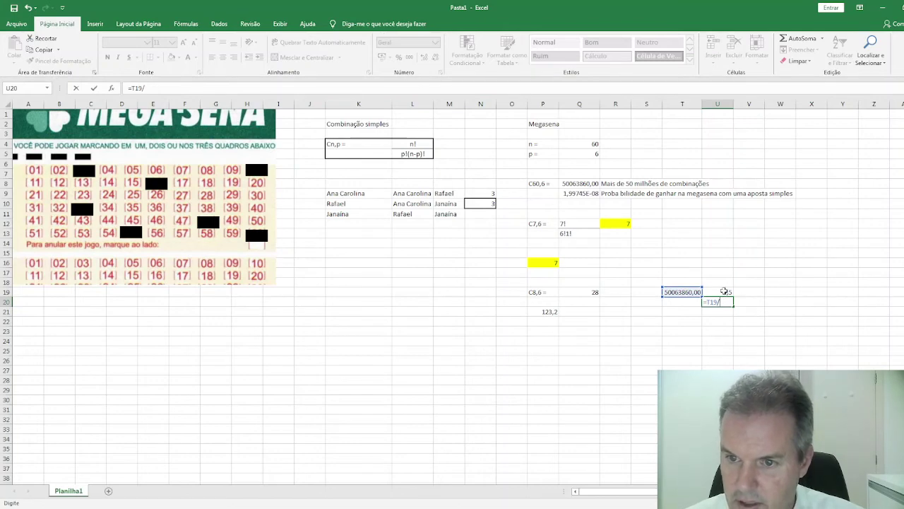
left_click(725, 291)
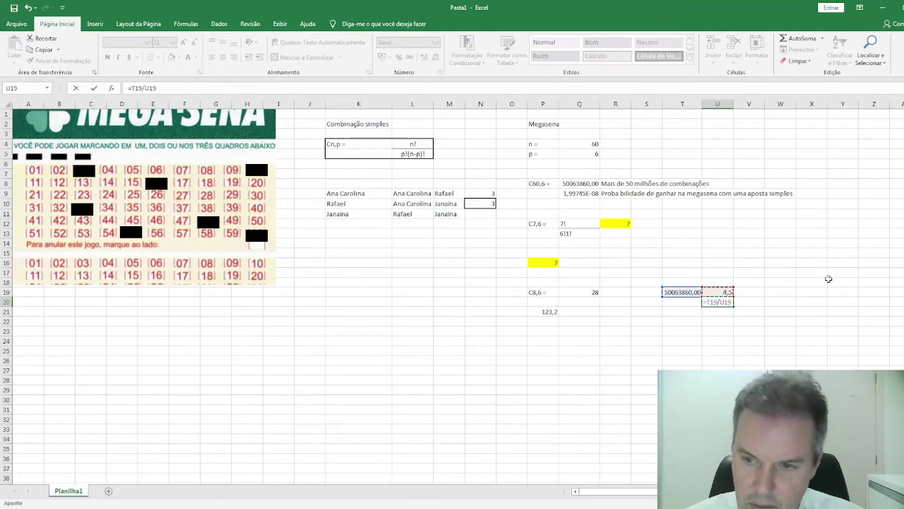
key("BackSpace")
key("BackSpace")
key("BackSpace")
key("BackSpace")
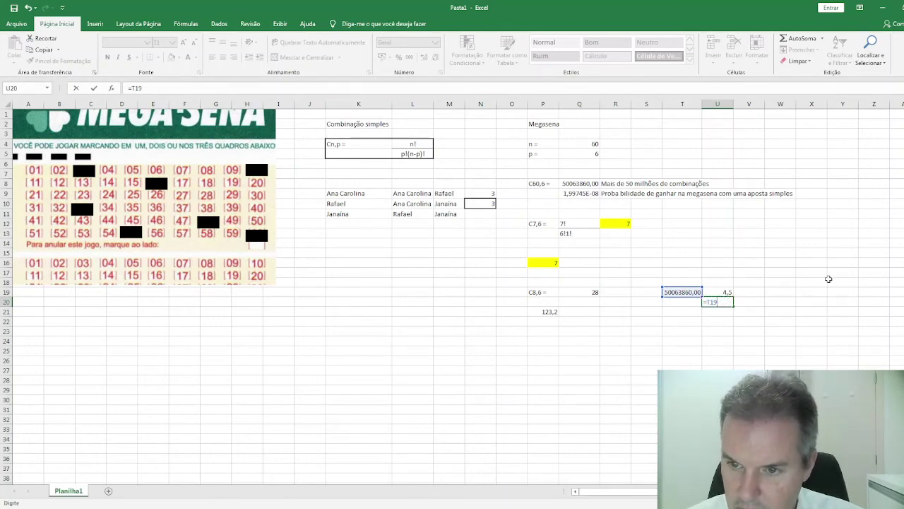
type("*")
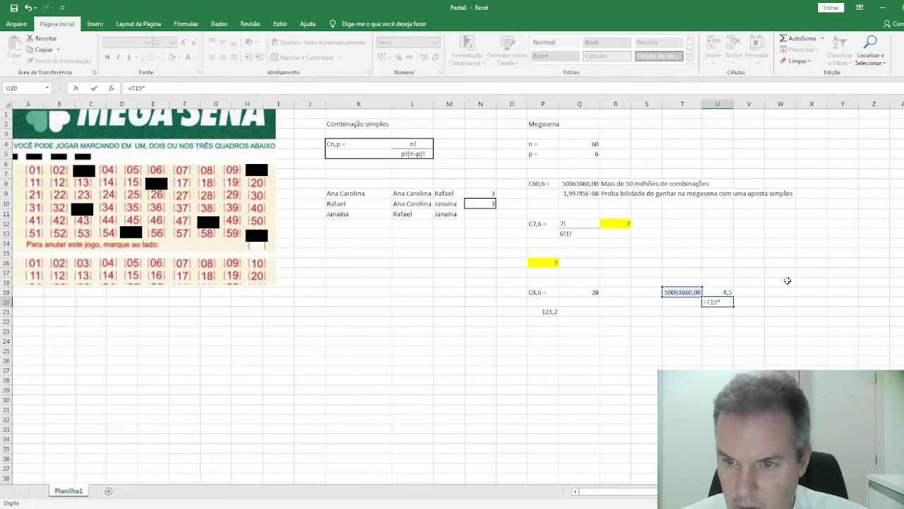
left_click(725, 291)
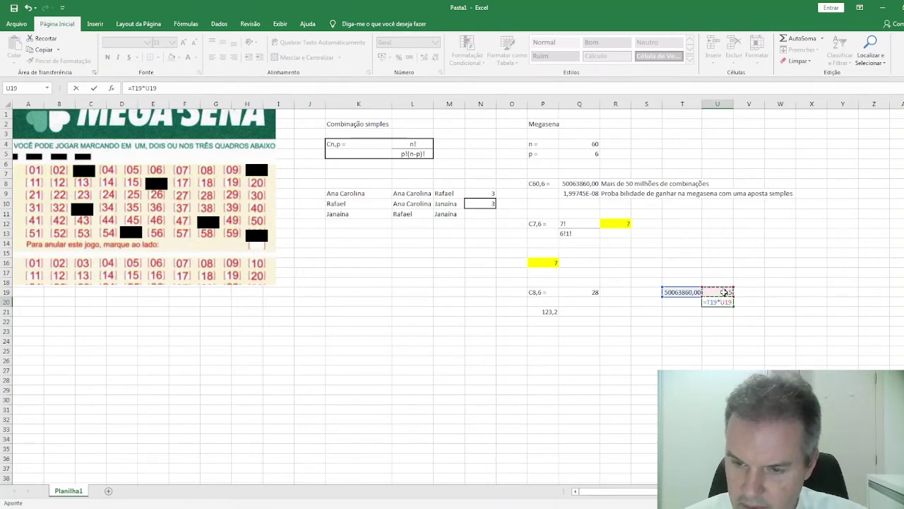
key("Return")
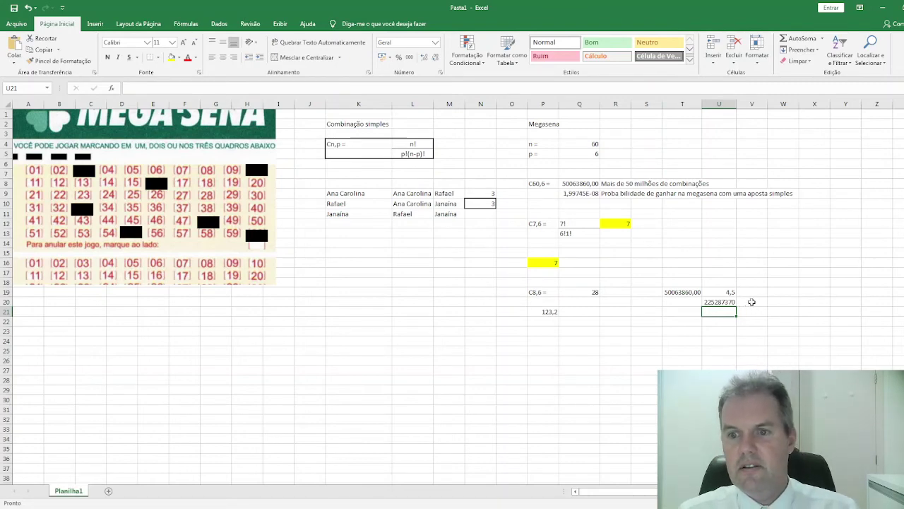
left_click(752, 302)
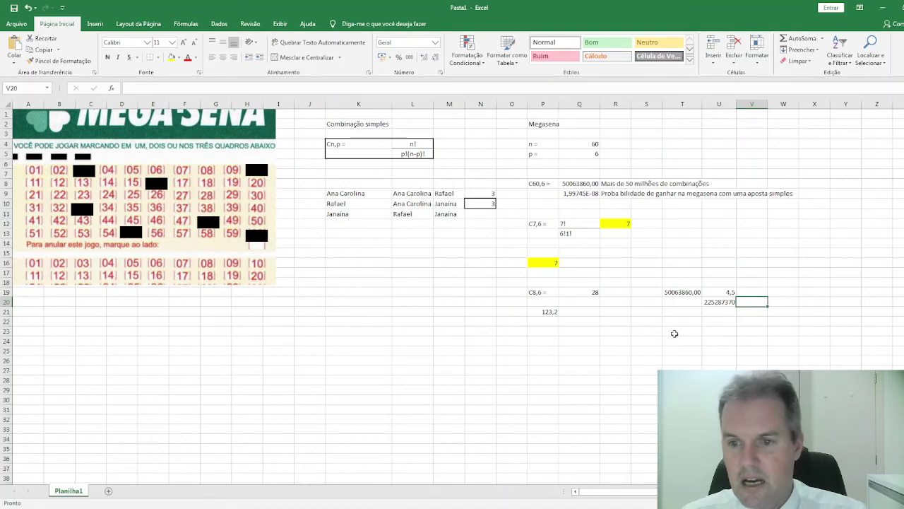
Enter the amount 300000000 in T23
left_click(679, 330)
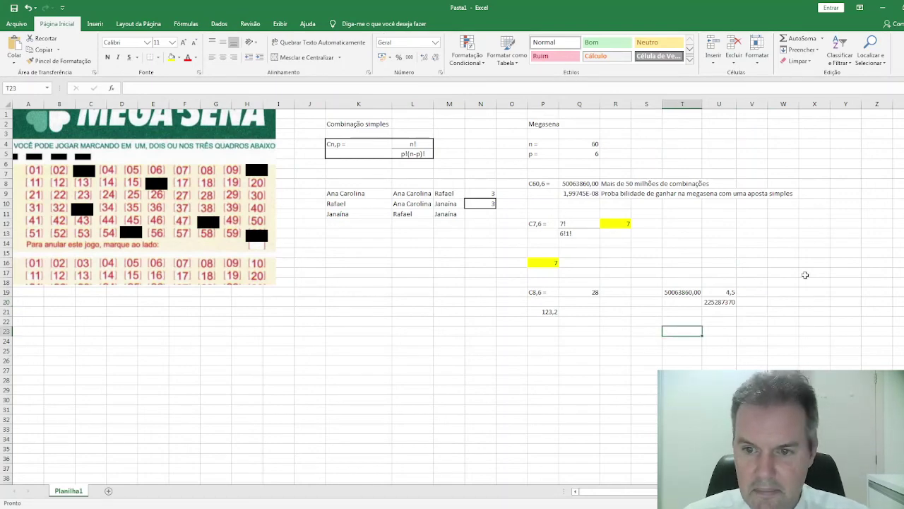
type("=300")
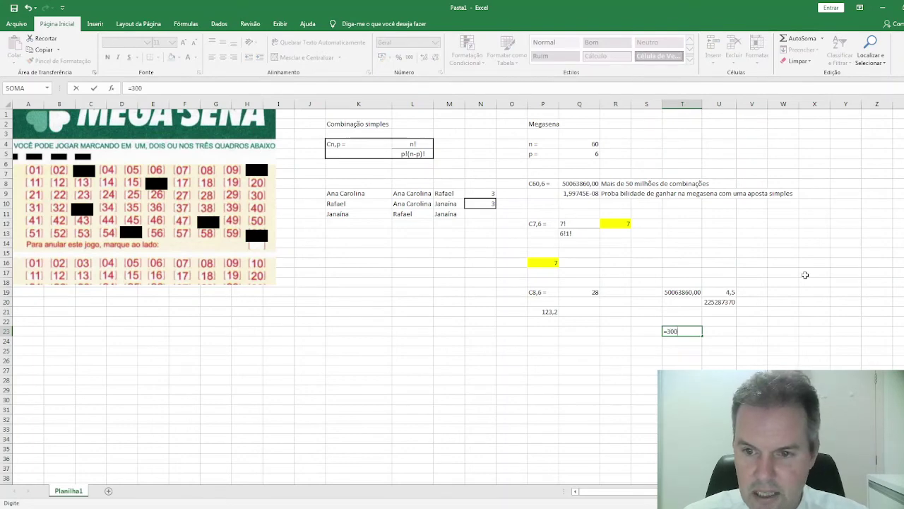
key("BackSpace")
key("BackSpace")
key("BackSpace")
key("BackSpace")
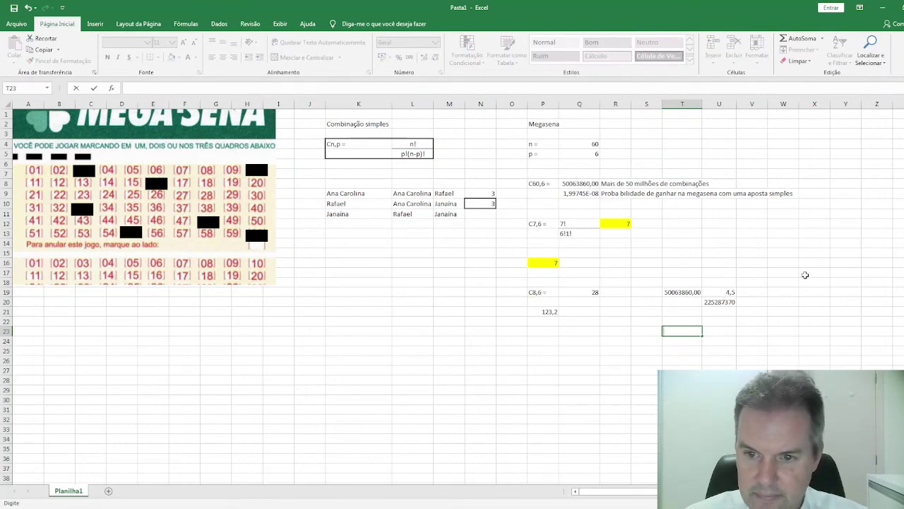
type("300")
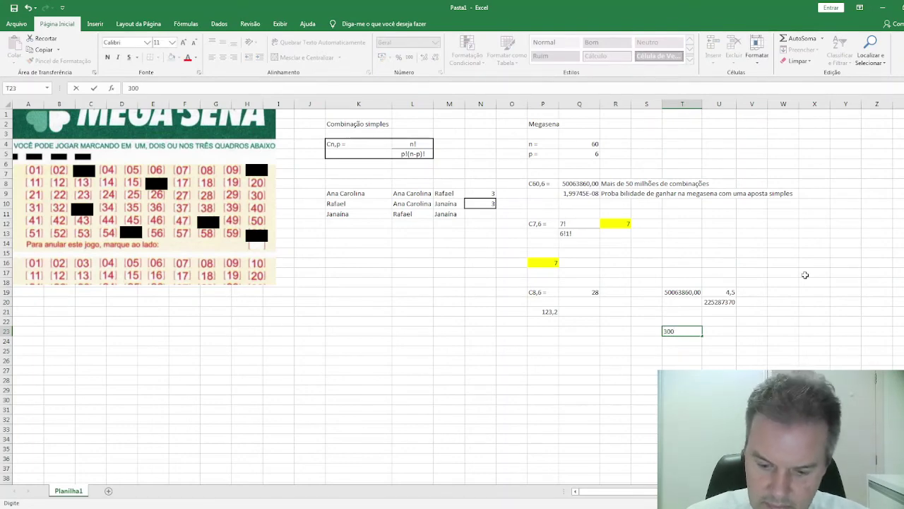
type("000000")
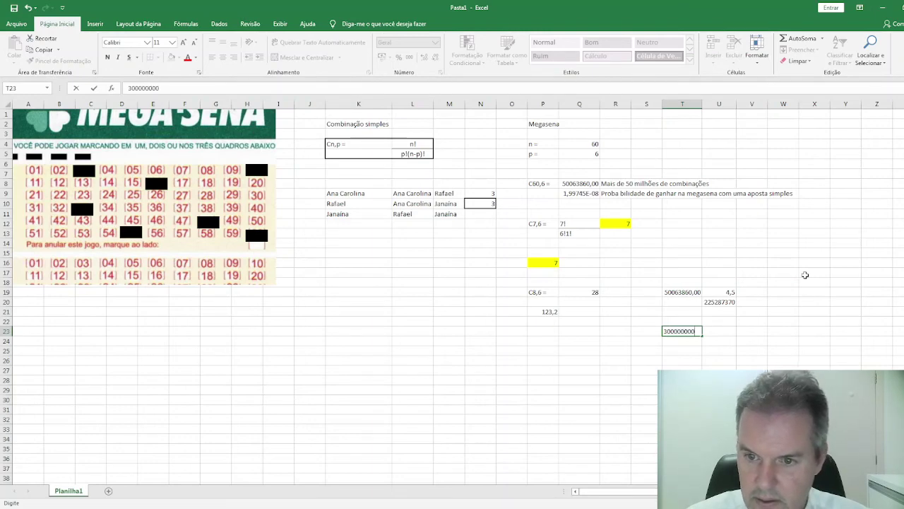
key("Return")
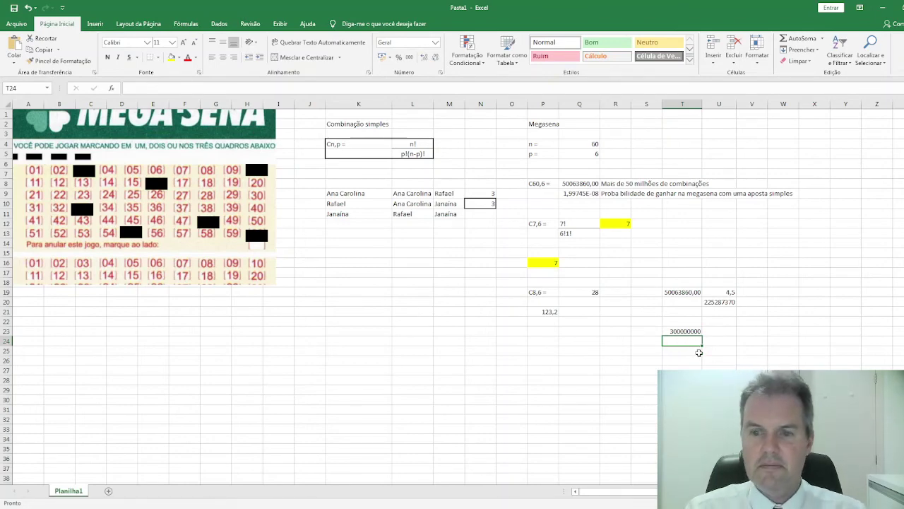
Subtract the cost of betting on every combination from the 300000000 amount in U23 with =T23-U20
left_click(720, 331)
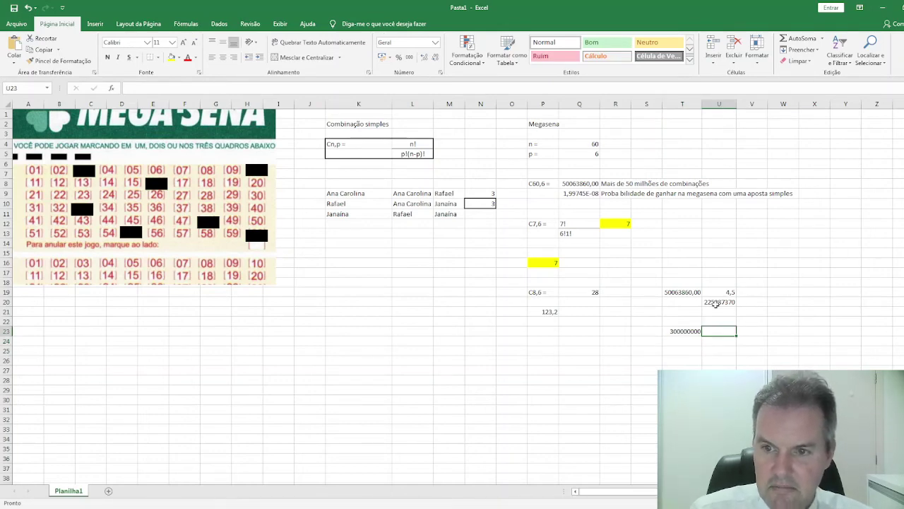
type("=")
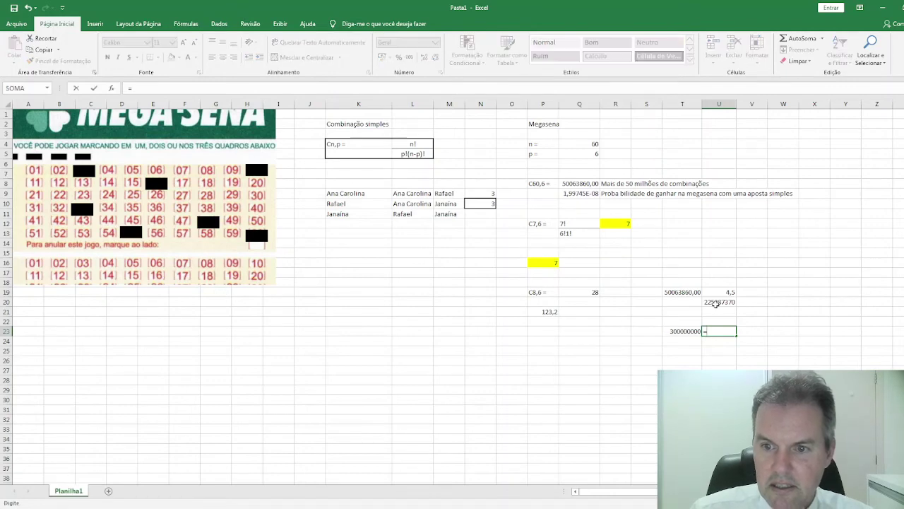
left_click(677, 331)
type("-")
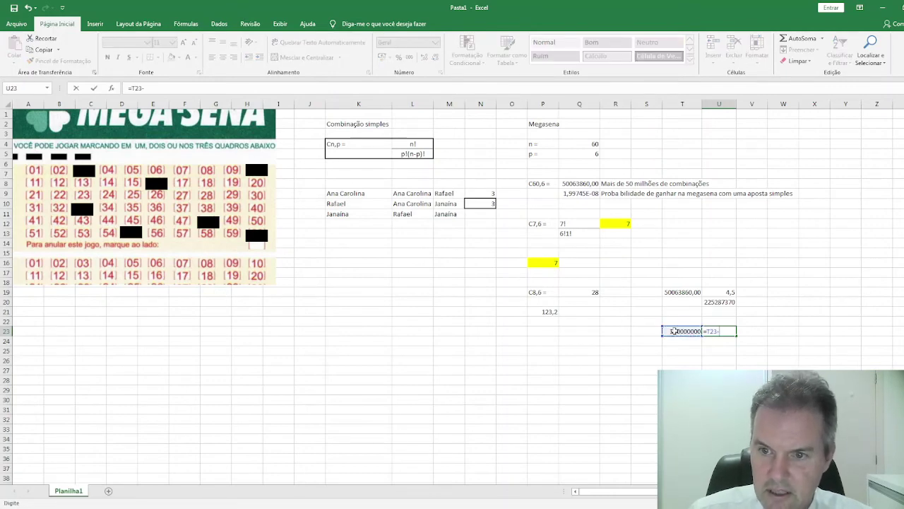
left_click(719, 302)
key("Return")
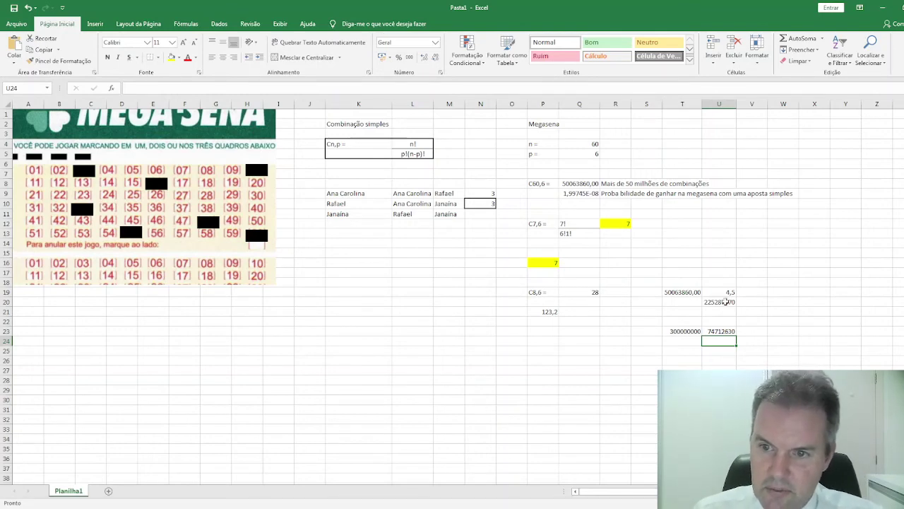
left_click(727, 303)
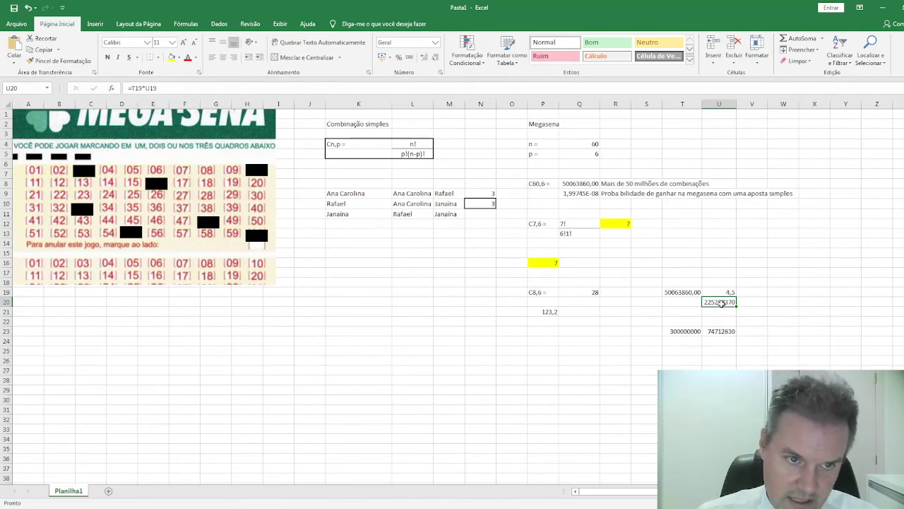
Calculate half of the 300000000 amount in T24 with =T23/2
left_click(679, 341)
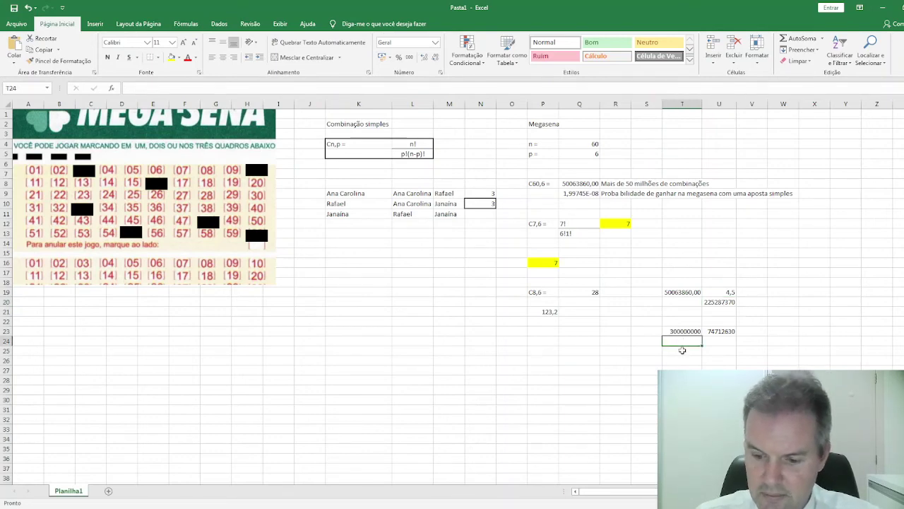
type("=")
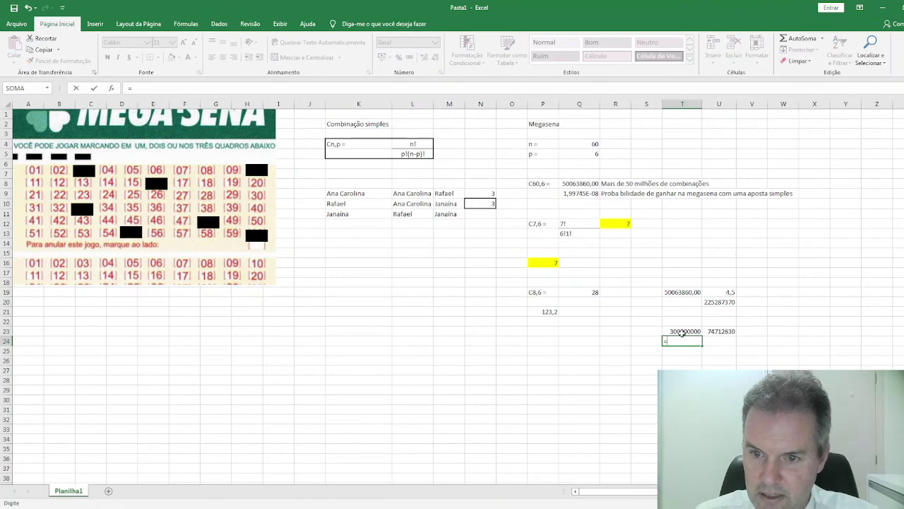
left_click(682, 332)
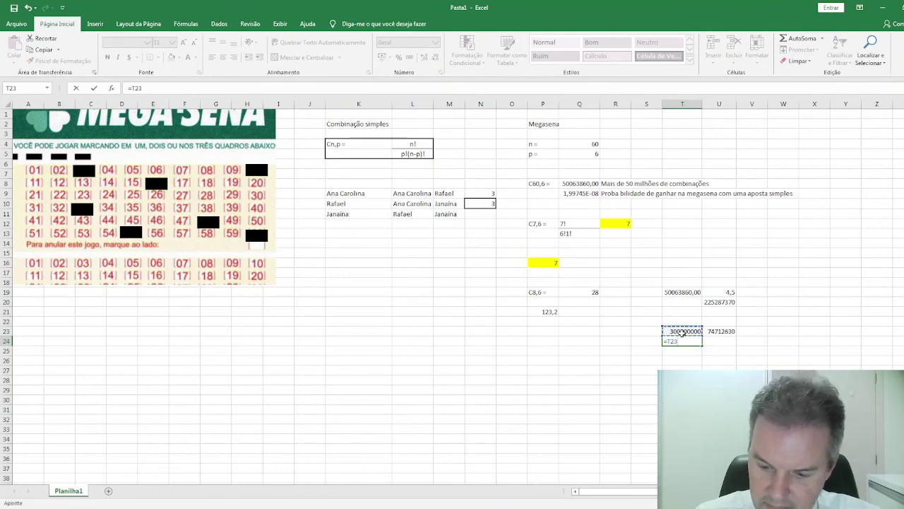
type("/2")
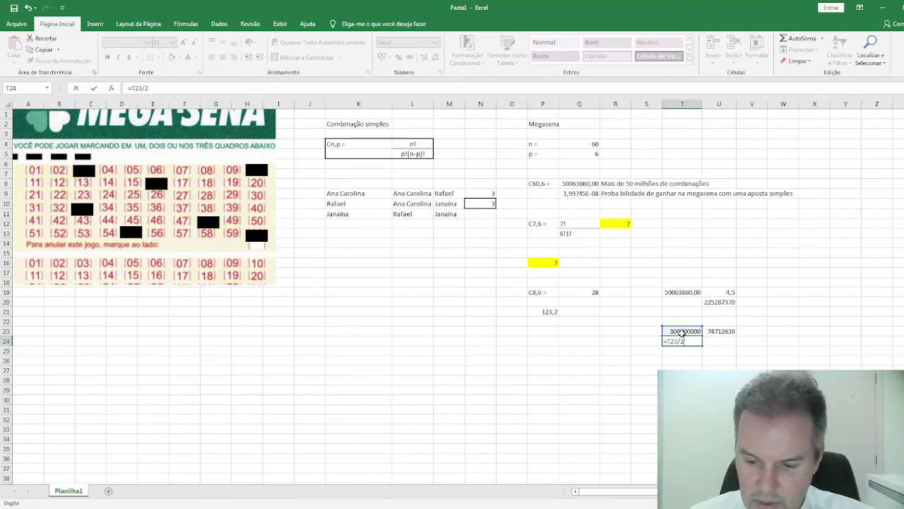
key("Return")
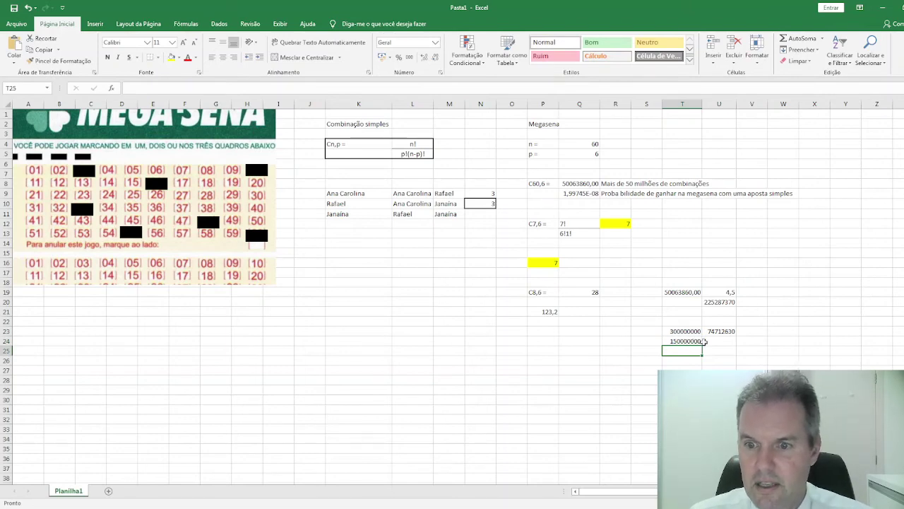
Subtract the halved amount from the cost of betting on every combination in U24 with =U20-T24
left_click(710, 341)
type("=")
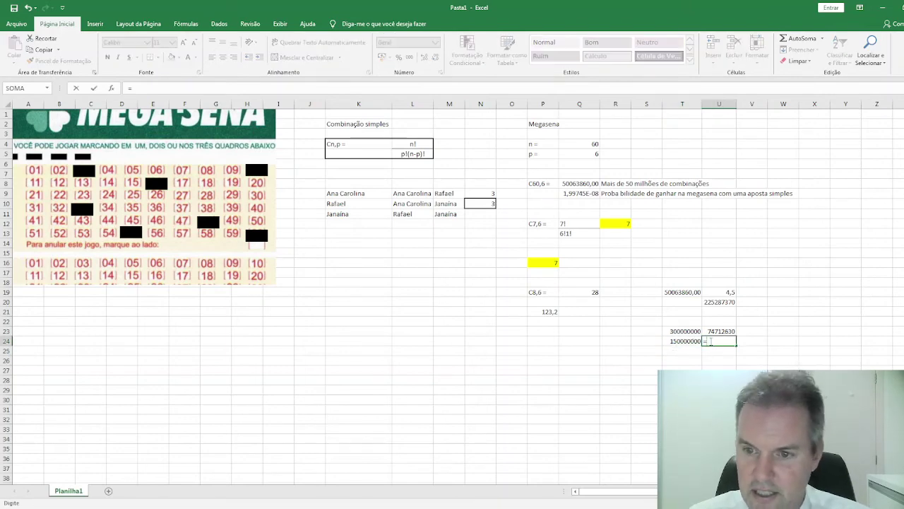
left_click(719, 302)
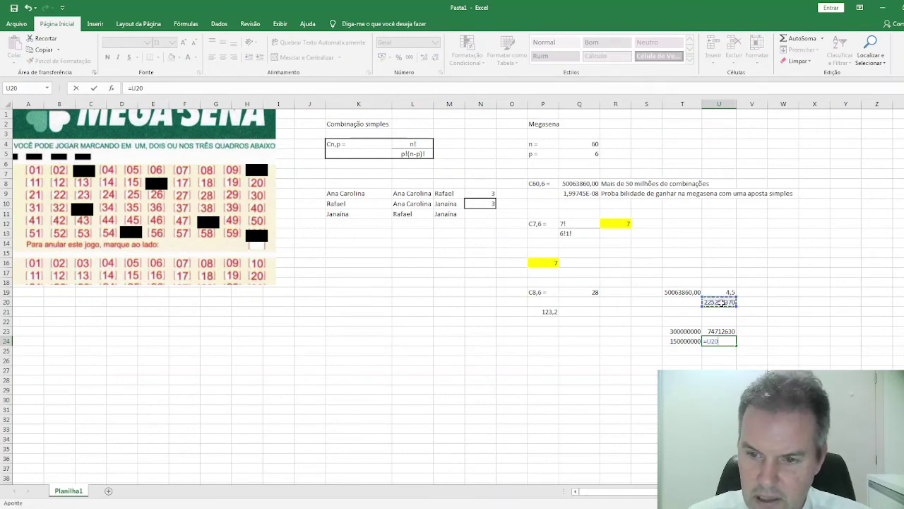
type("-")
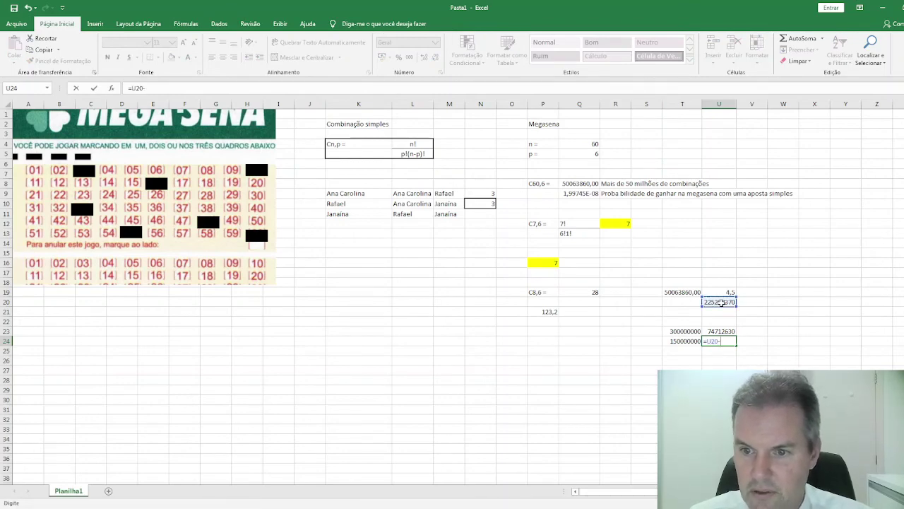
left_click(680, 342)
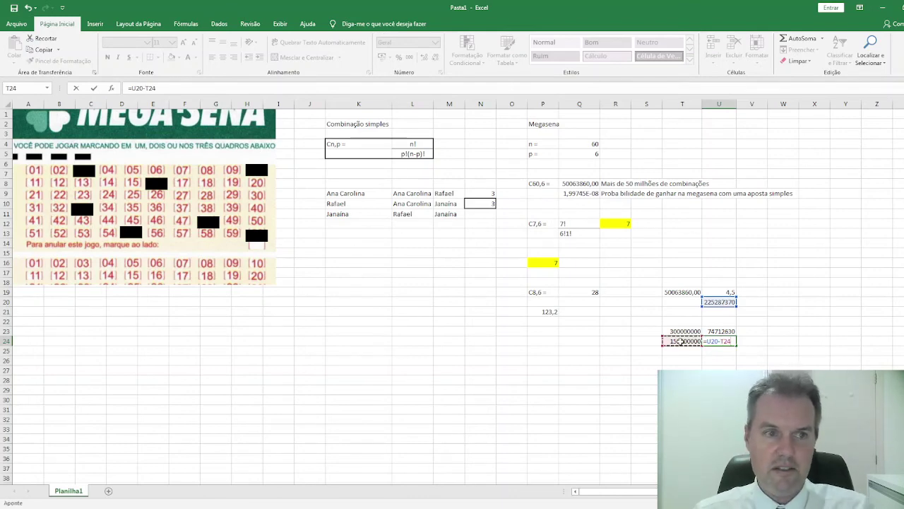
key("Return")
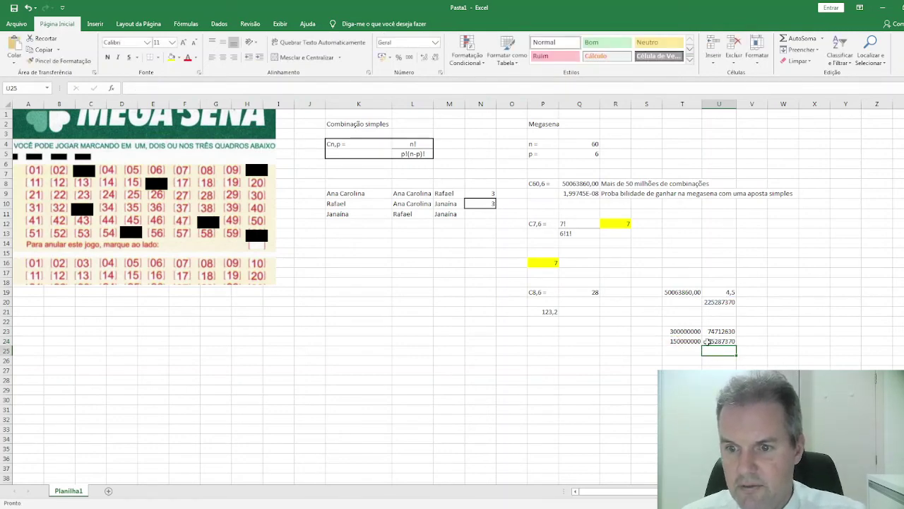
Try negating the betting cost in U24 by changing the formula to =-U20-T24
double_click(709, 342)
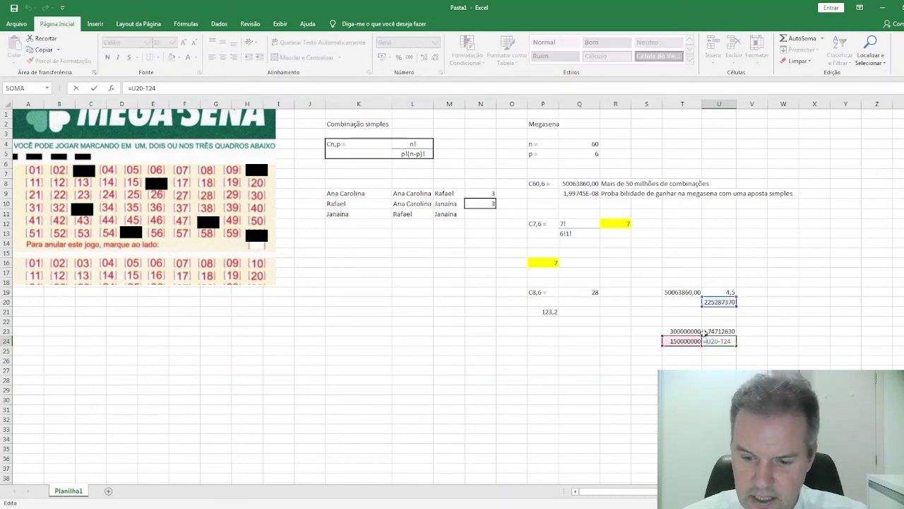
key("Return")
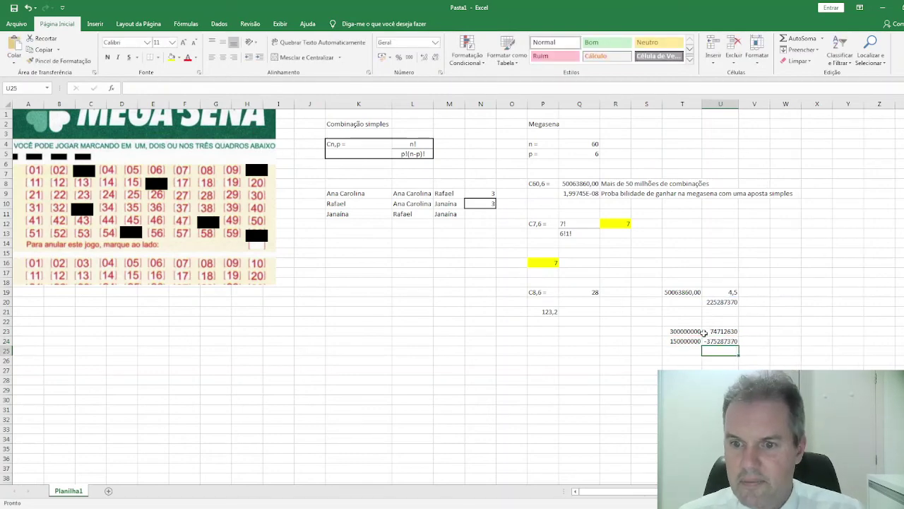
Rewrite the formula in U24 without the leading minus sign as =U20-T24
left_click(719, 341)
double_click(719, 341)
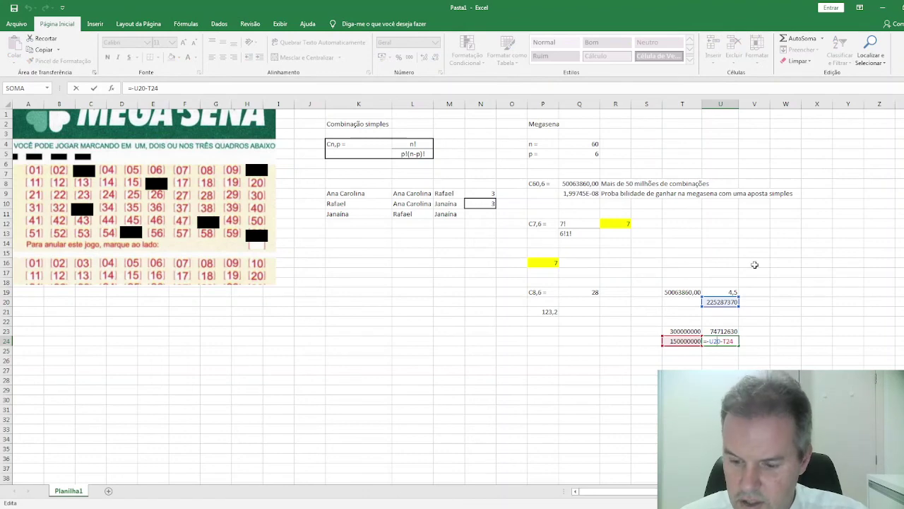
key("BackSpace")
key("BackSpace")
key("BackSpace")
type("0")
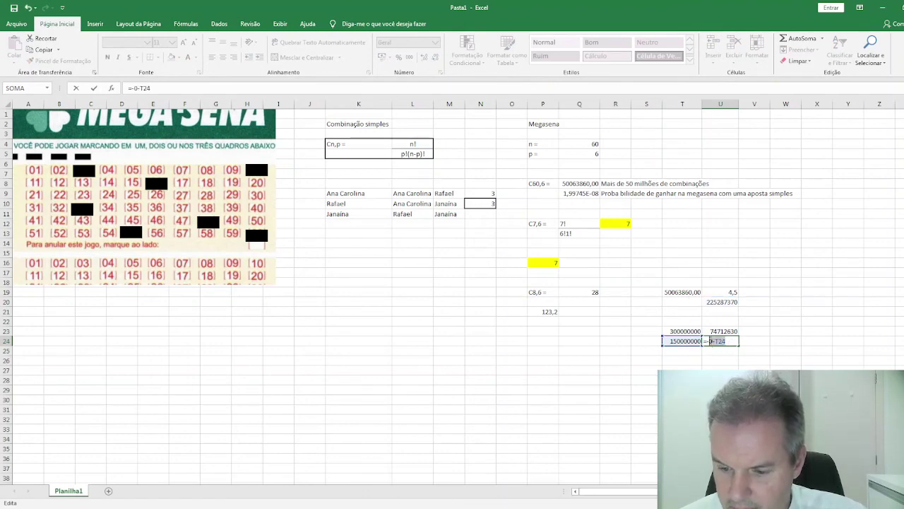
type("-")
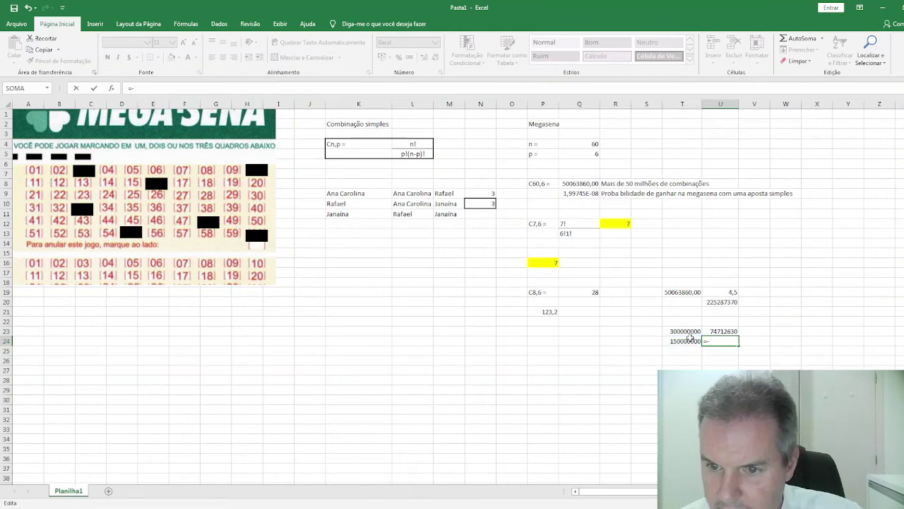
left_click(715, 302)
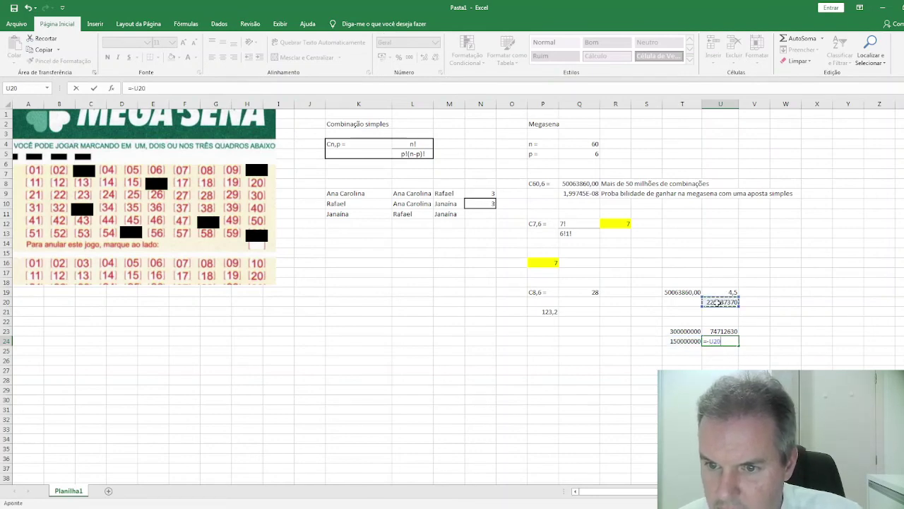
key("BackSpace")
key("BackSpace")
key("BackSpace")
key("BackSpace")
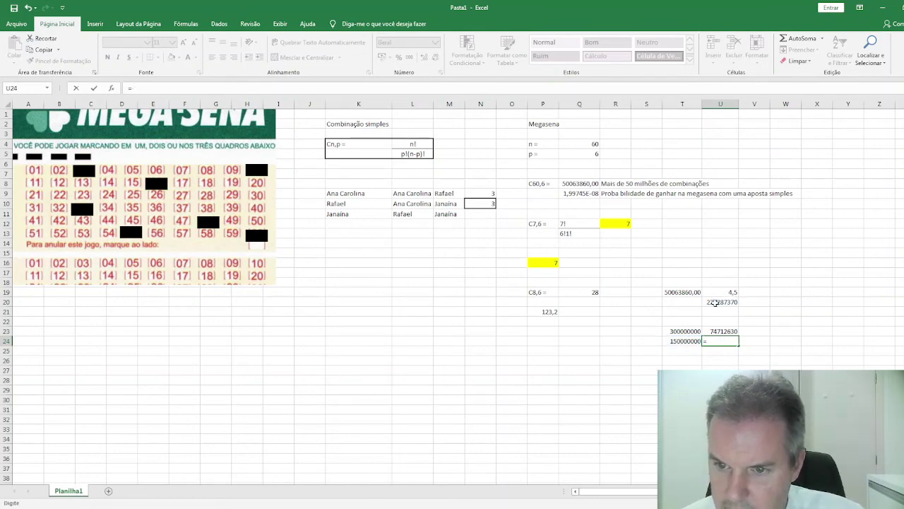
left_click(714, 302)
type("-")
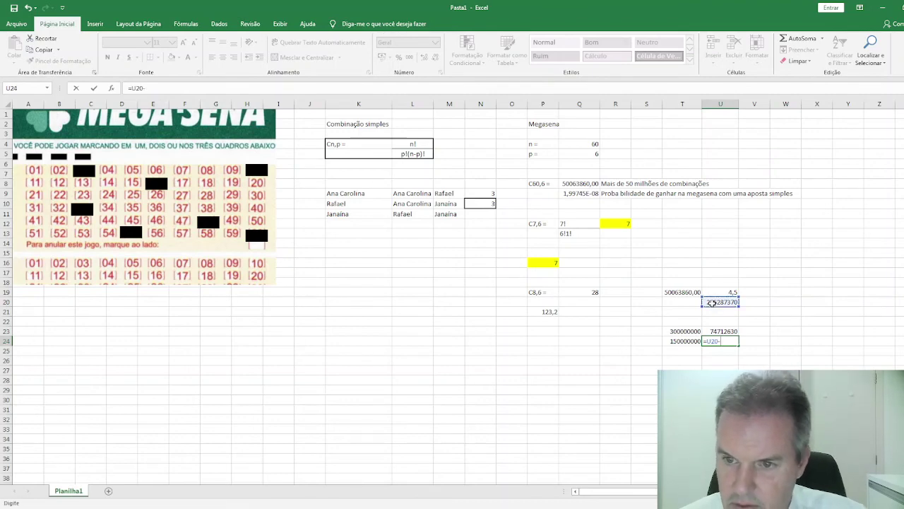
left_click(676, 341)
key("Return")
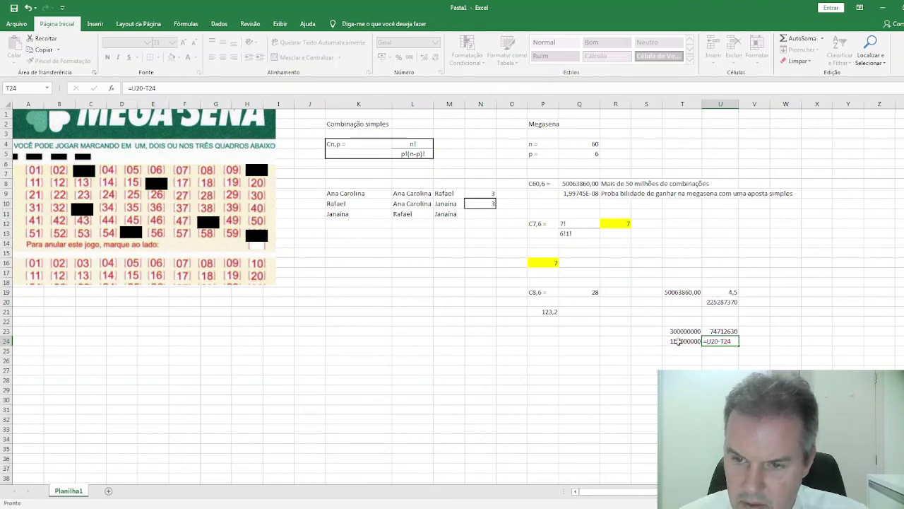